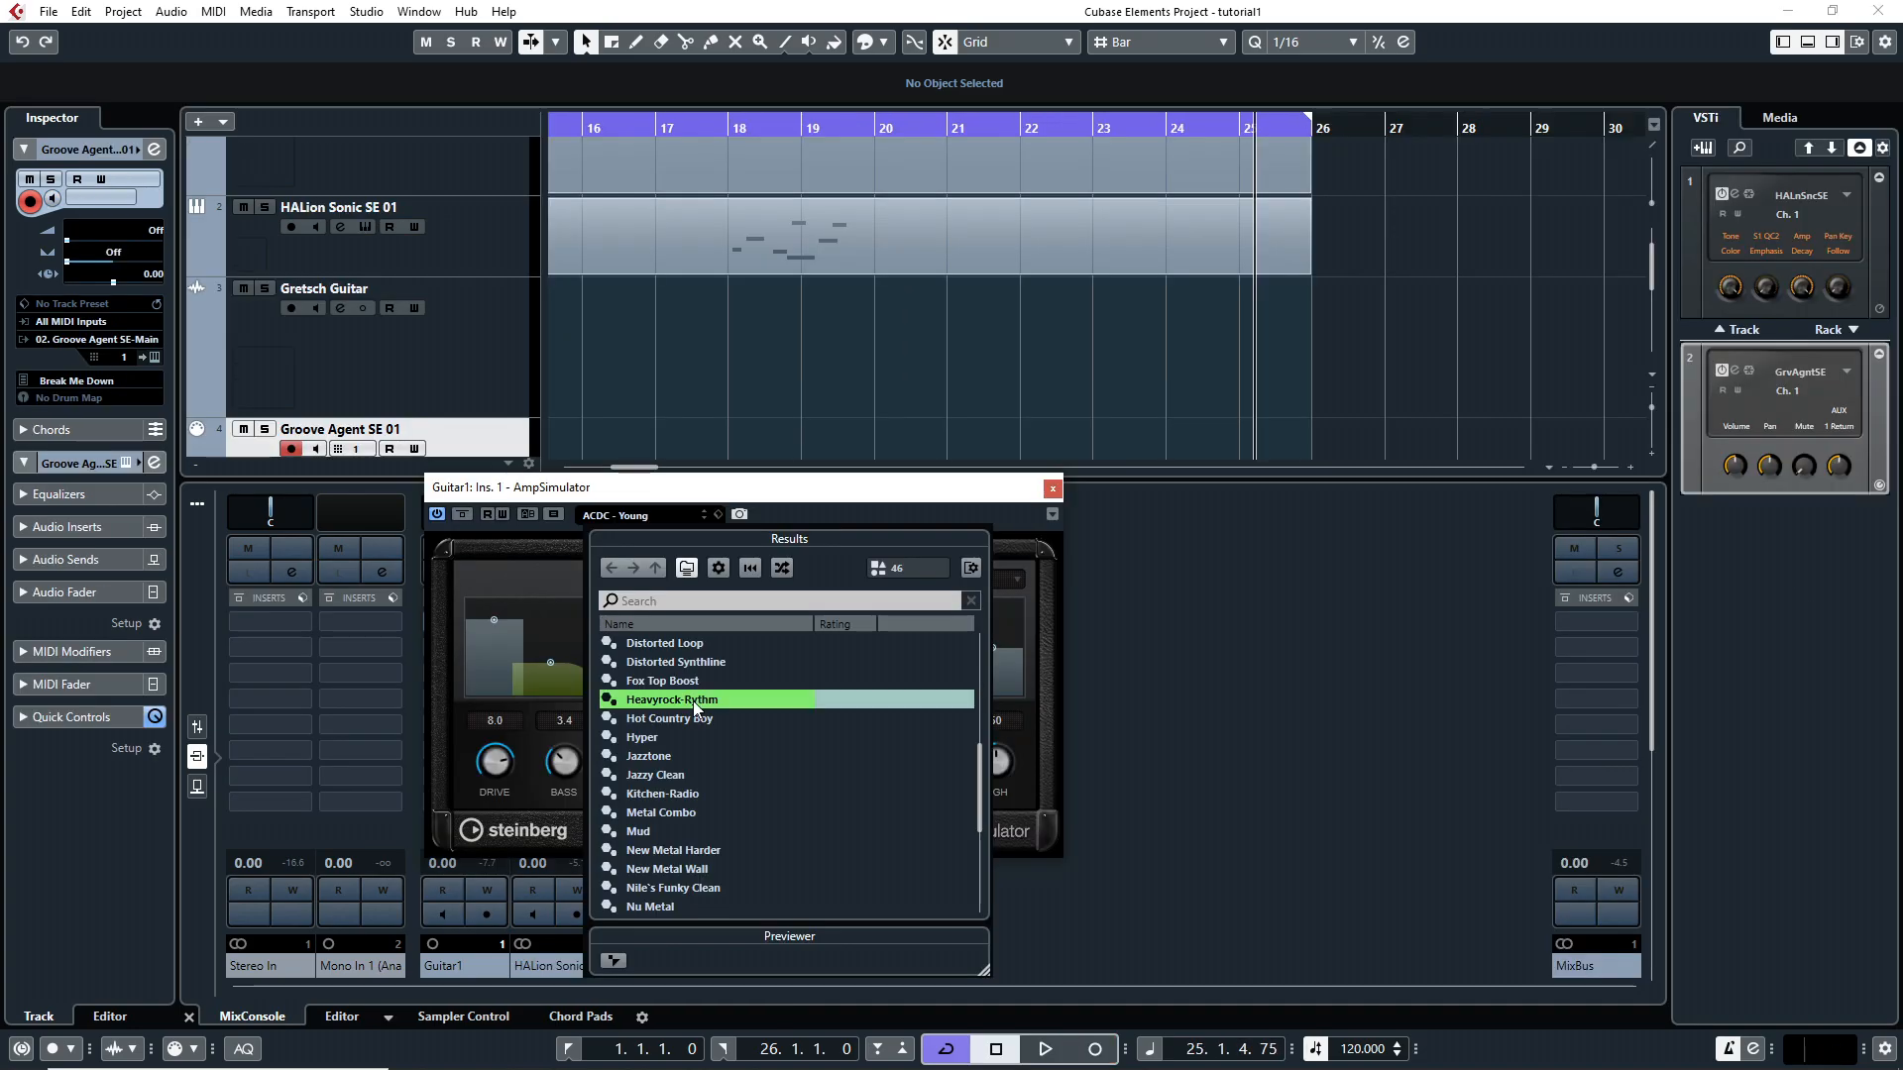
Load the Heavyrock-Rythm preset in the AmpSimulator on the Guitar1 channel and audition it by playing the project
{"action": "double_click", "coordinate": [693, 699]}
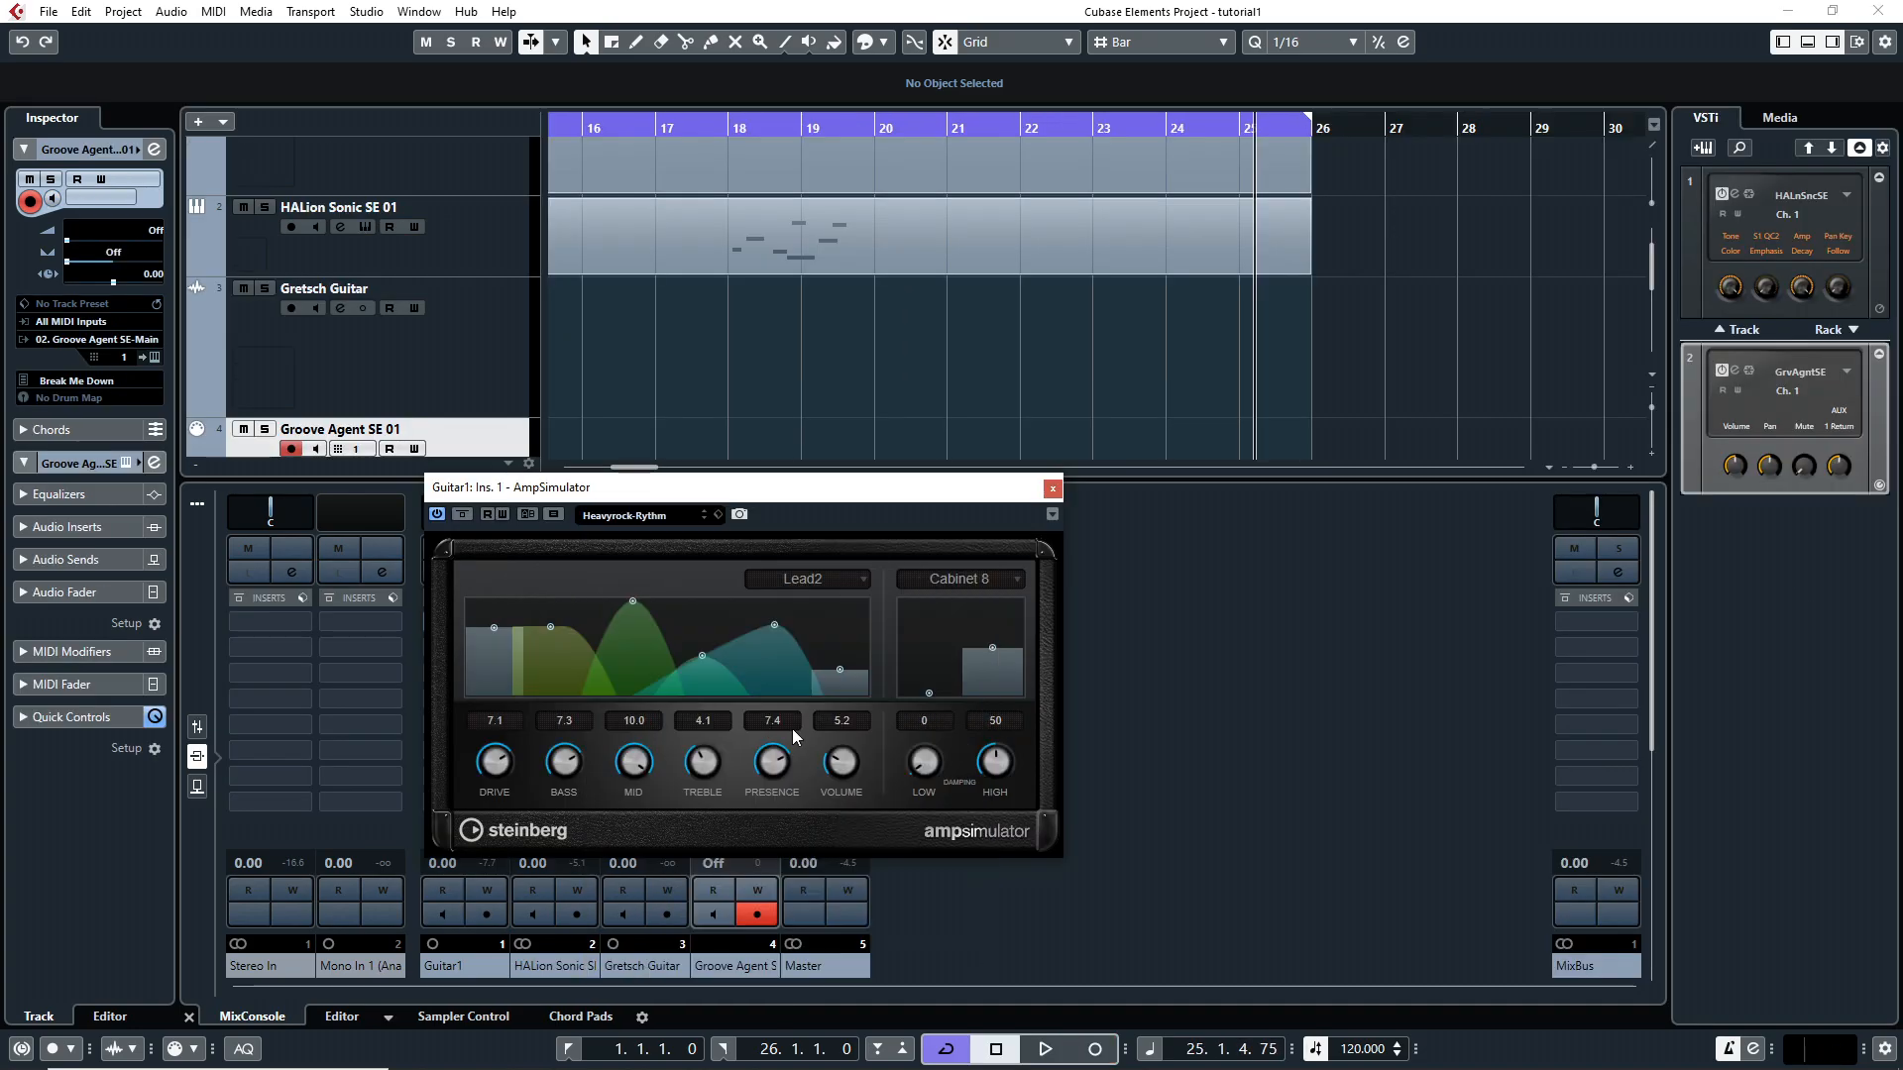
{"action": "key", "text": "space"}
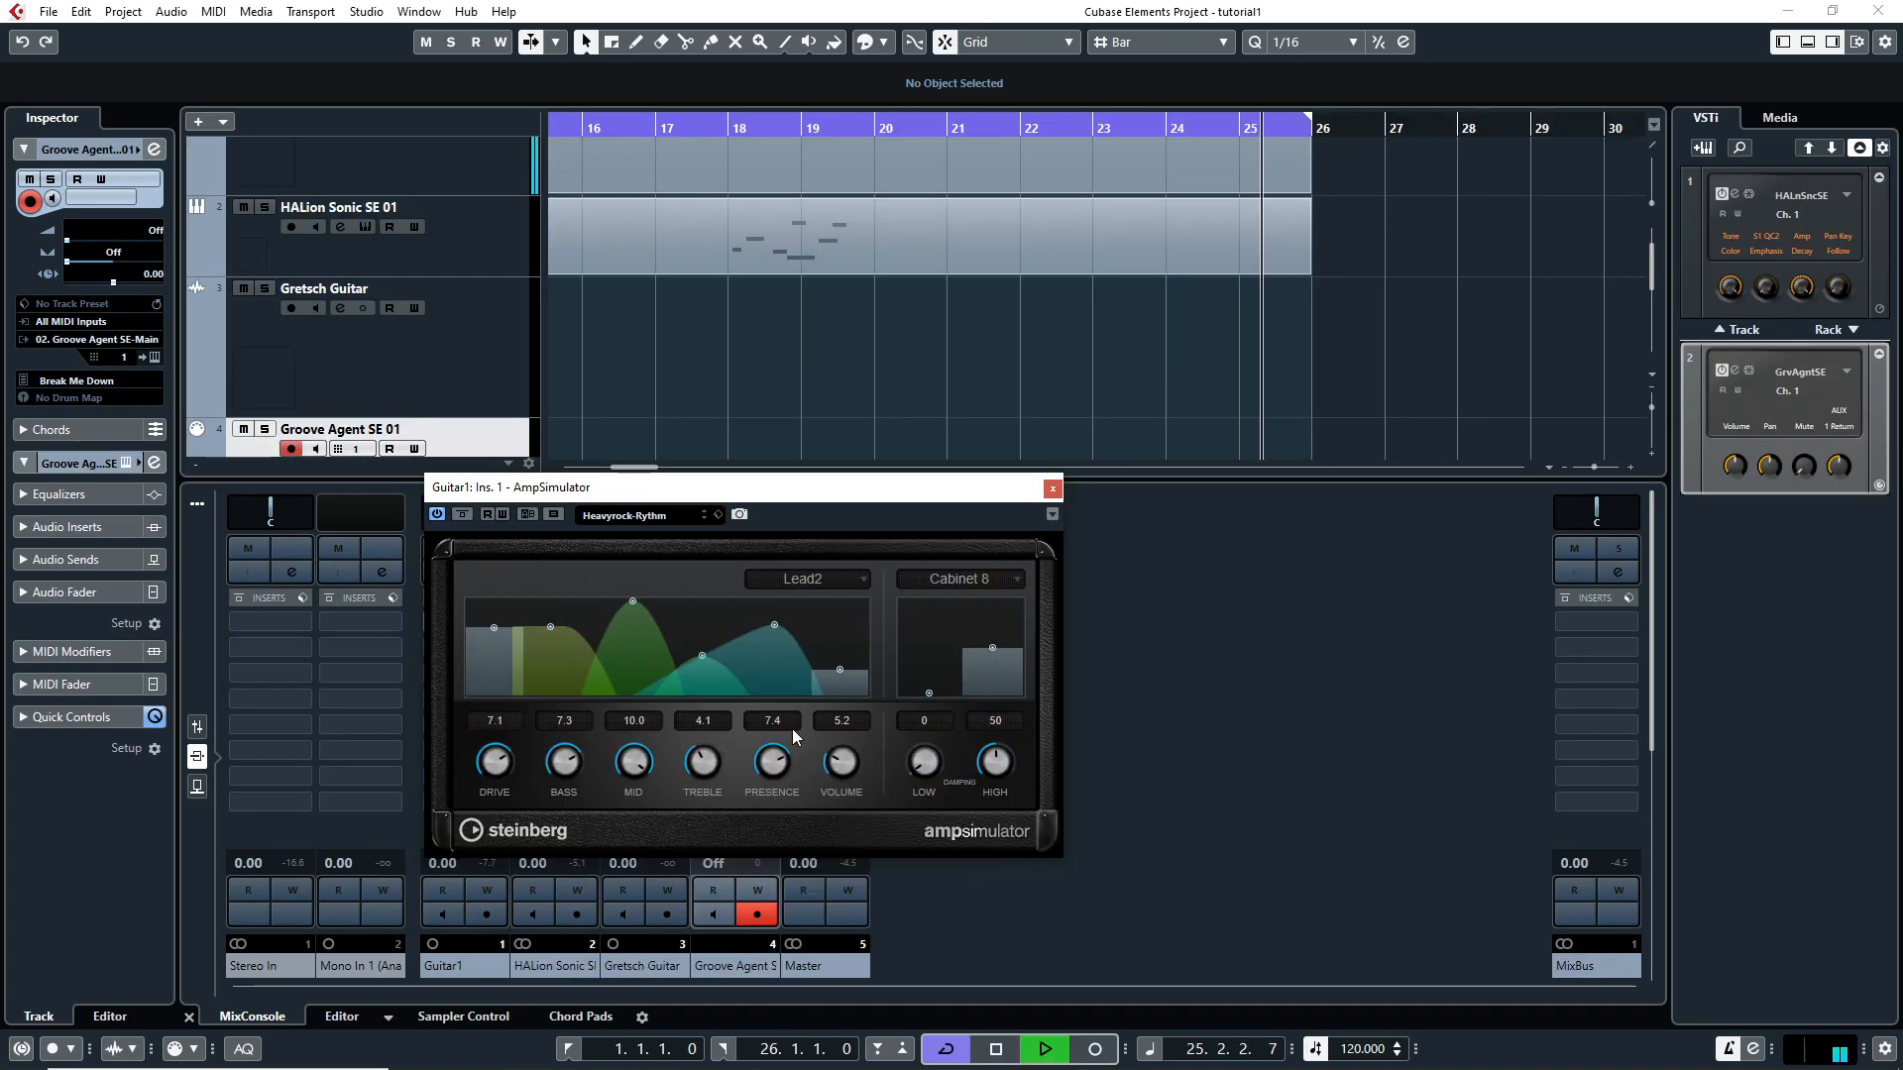
{"action": "key", "text": "space"}
{"action": "left_click", "coordinate": [642, 516]}
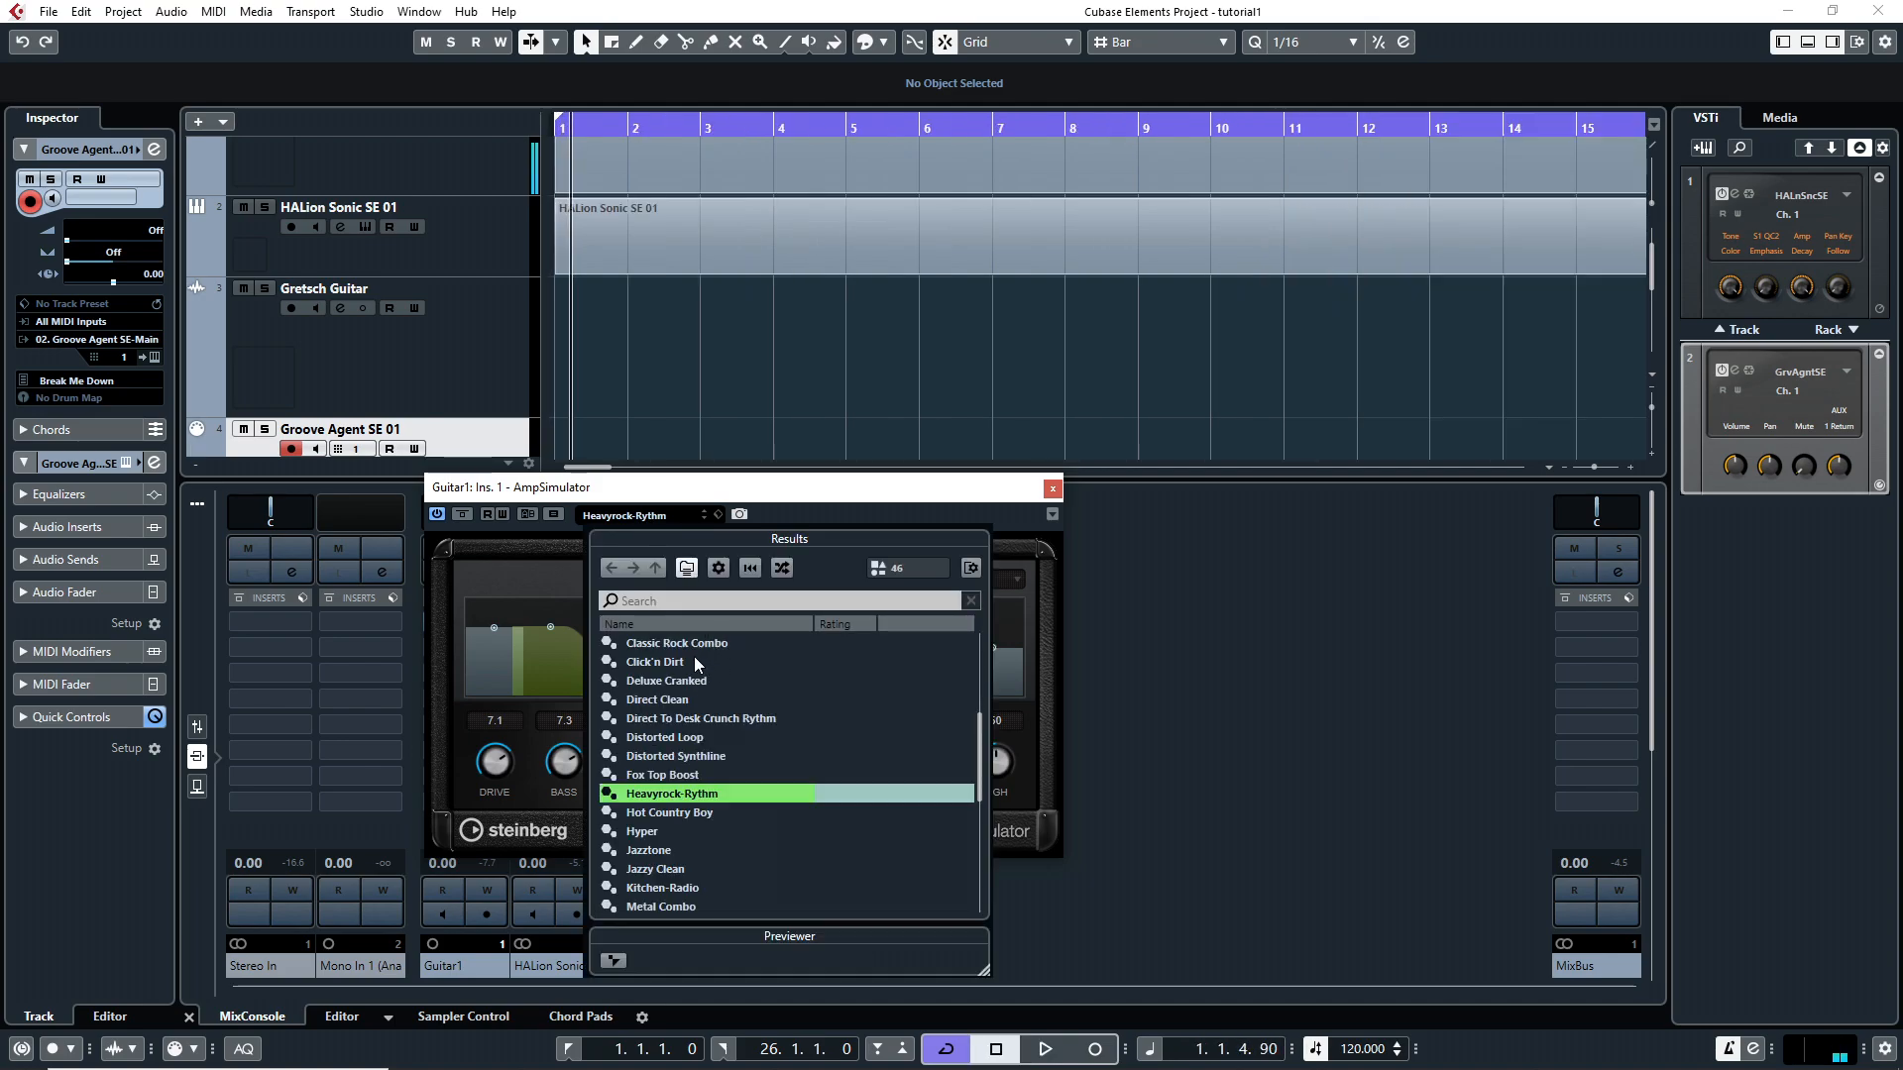
{"action": "scroll", "coordinate": [692, 714], "scroll_direction": "up", "scroll_amount": 3}
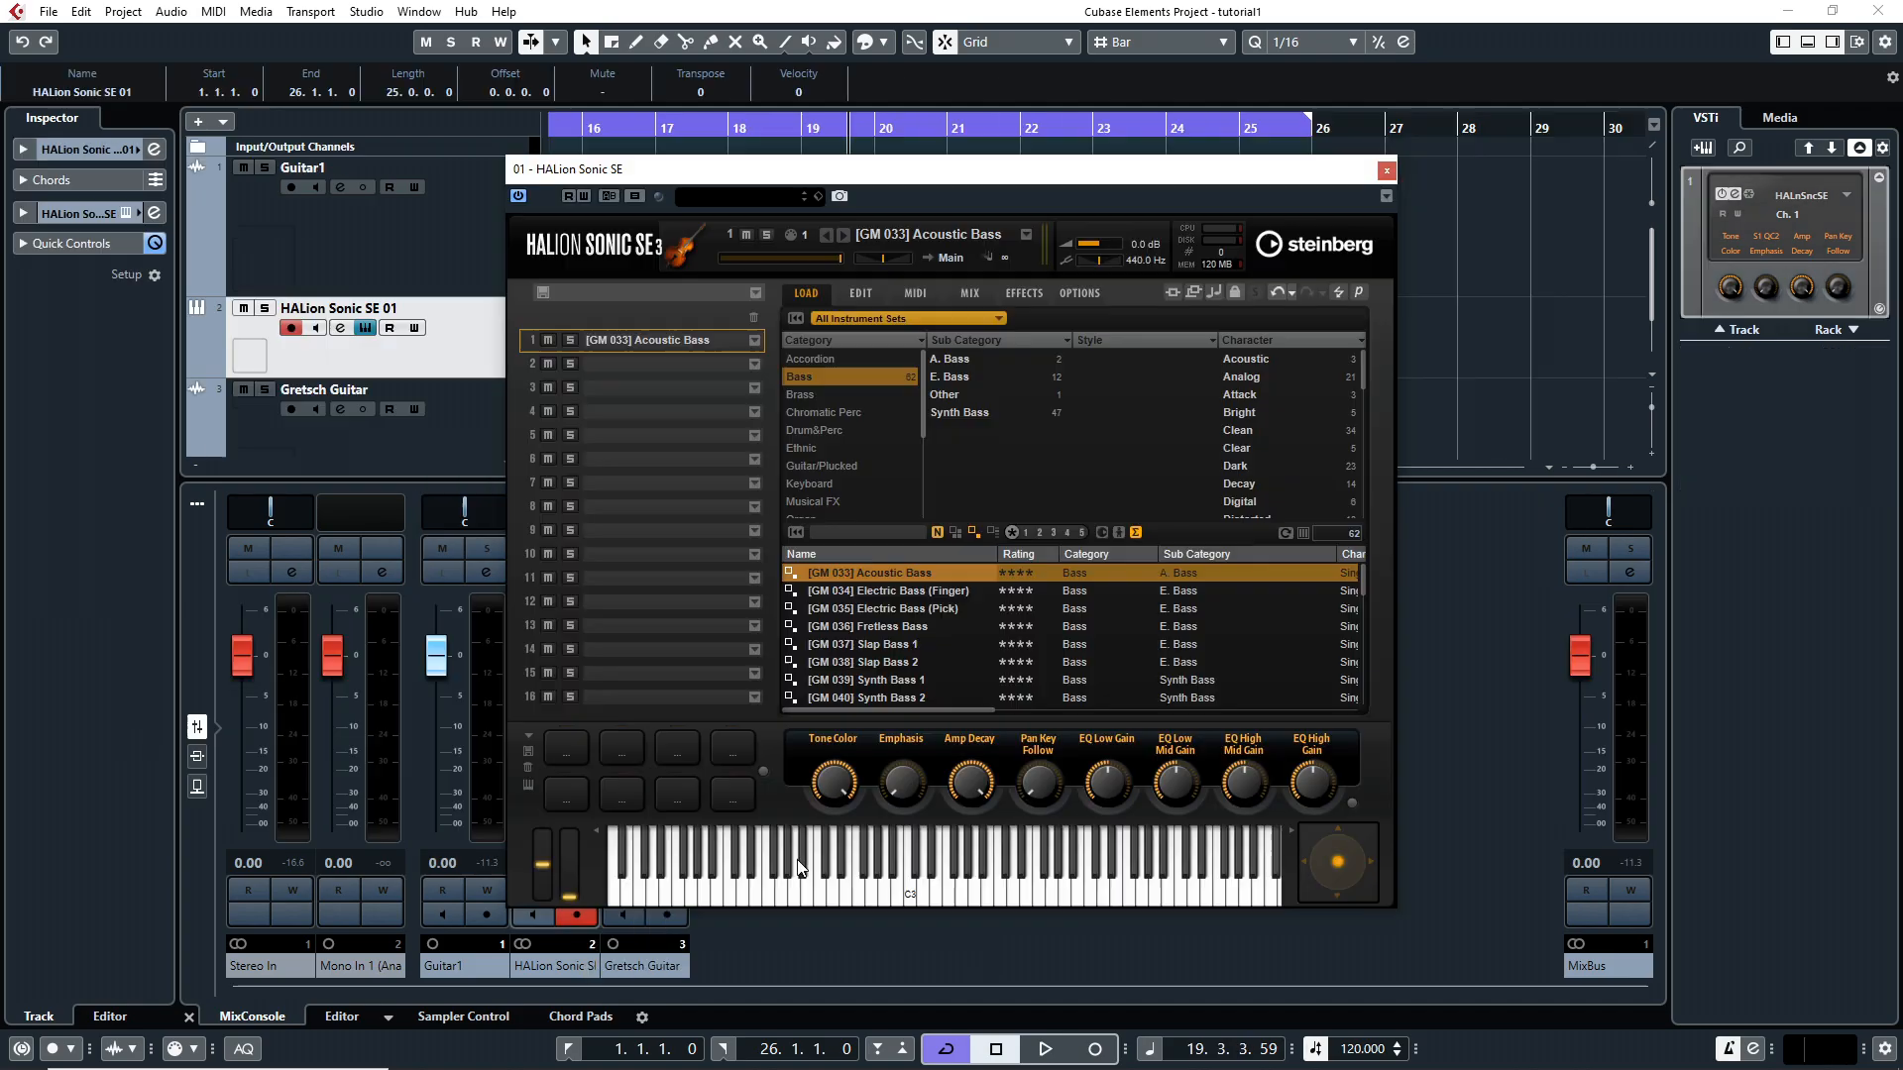
Audition several low and middle notes of the Acoustic Bass sound on the HALion Sonic SE virtual keyboard
{"action": "left_click", "coordinate": [798, 878]}
{"action": "left_click", "coordinate": [908, 882]}
{"action": "left_click", "coordinate": [950, 872]}
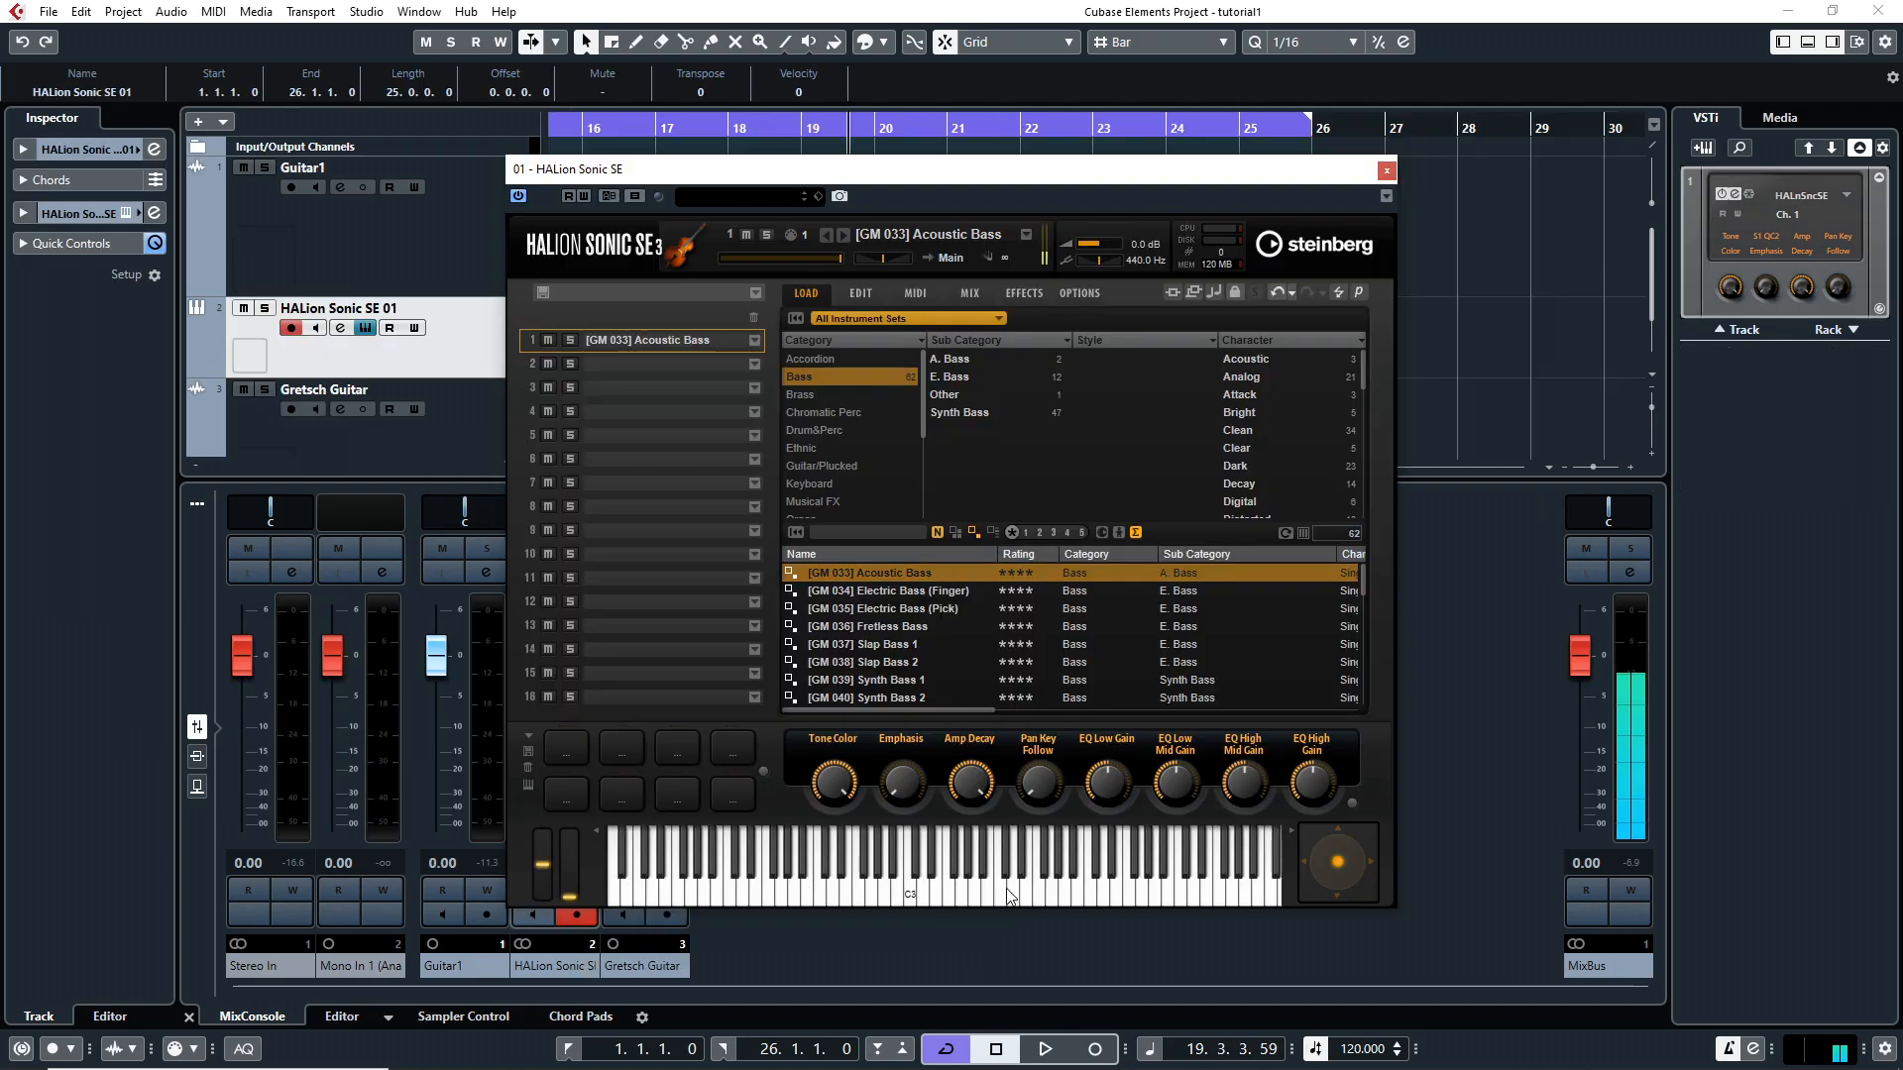
{"action": "left_click", "coordinate": [901, 877]}
{"action": "left_click", "coordinate": [808, 887]}
{"action": "left_click", "coordinate": [734, 864]}
{"action": "left_click", "coordinate": [753, 860]}
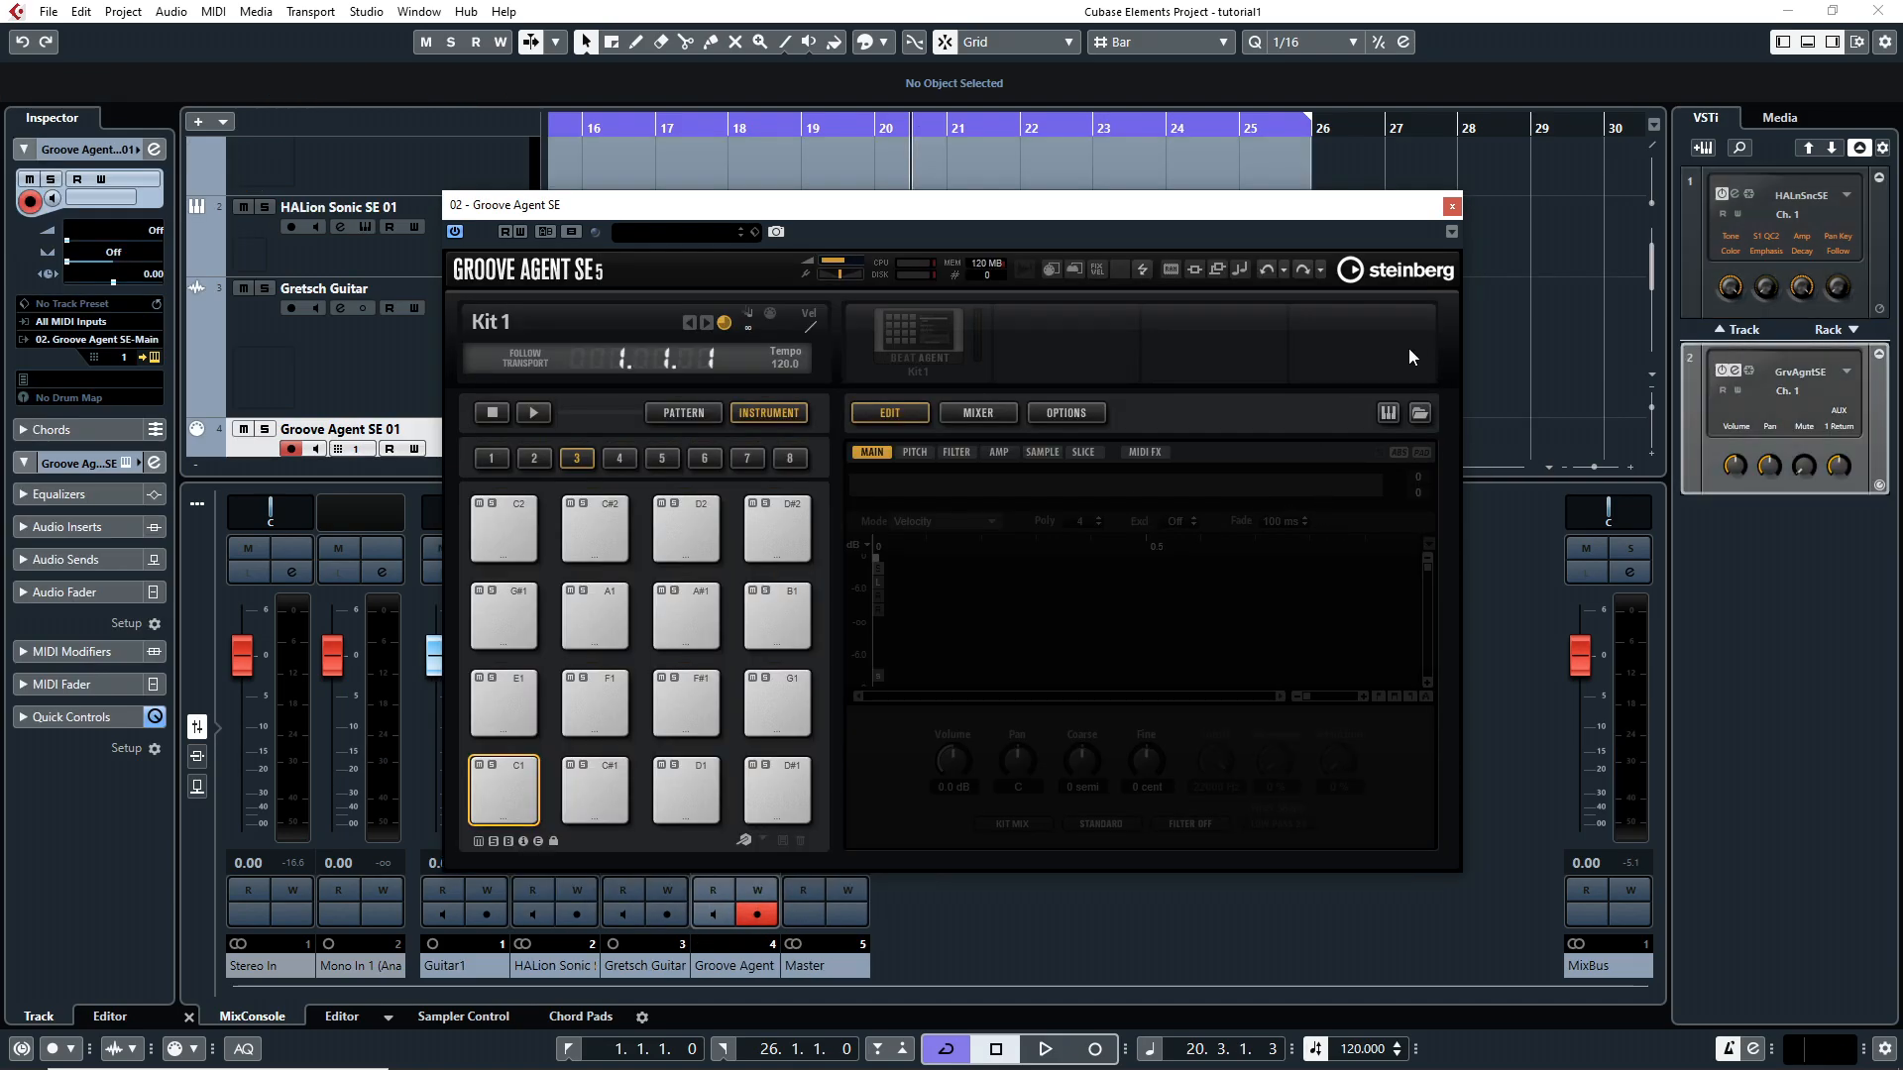
Filter the Groove Agent SE presets by the 80's Pop sub style and load the Break Me Down kit
{"action": "left_click", "coordinate": [686, 614]}
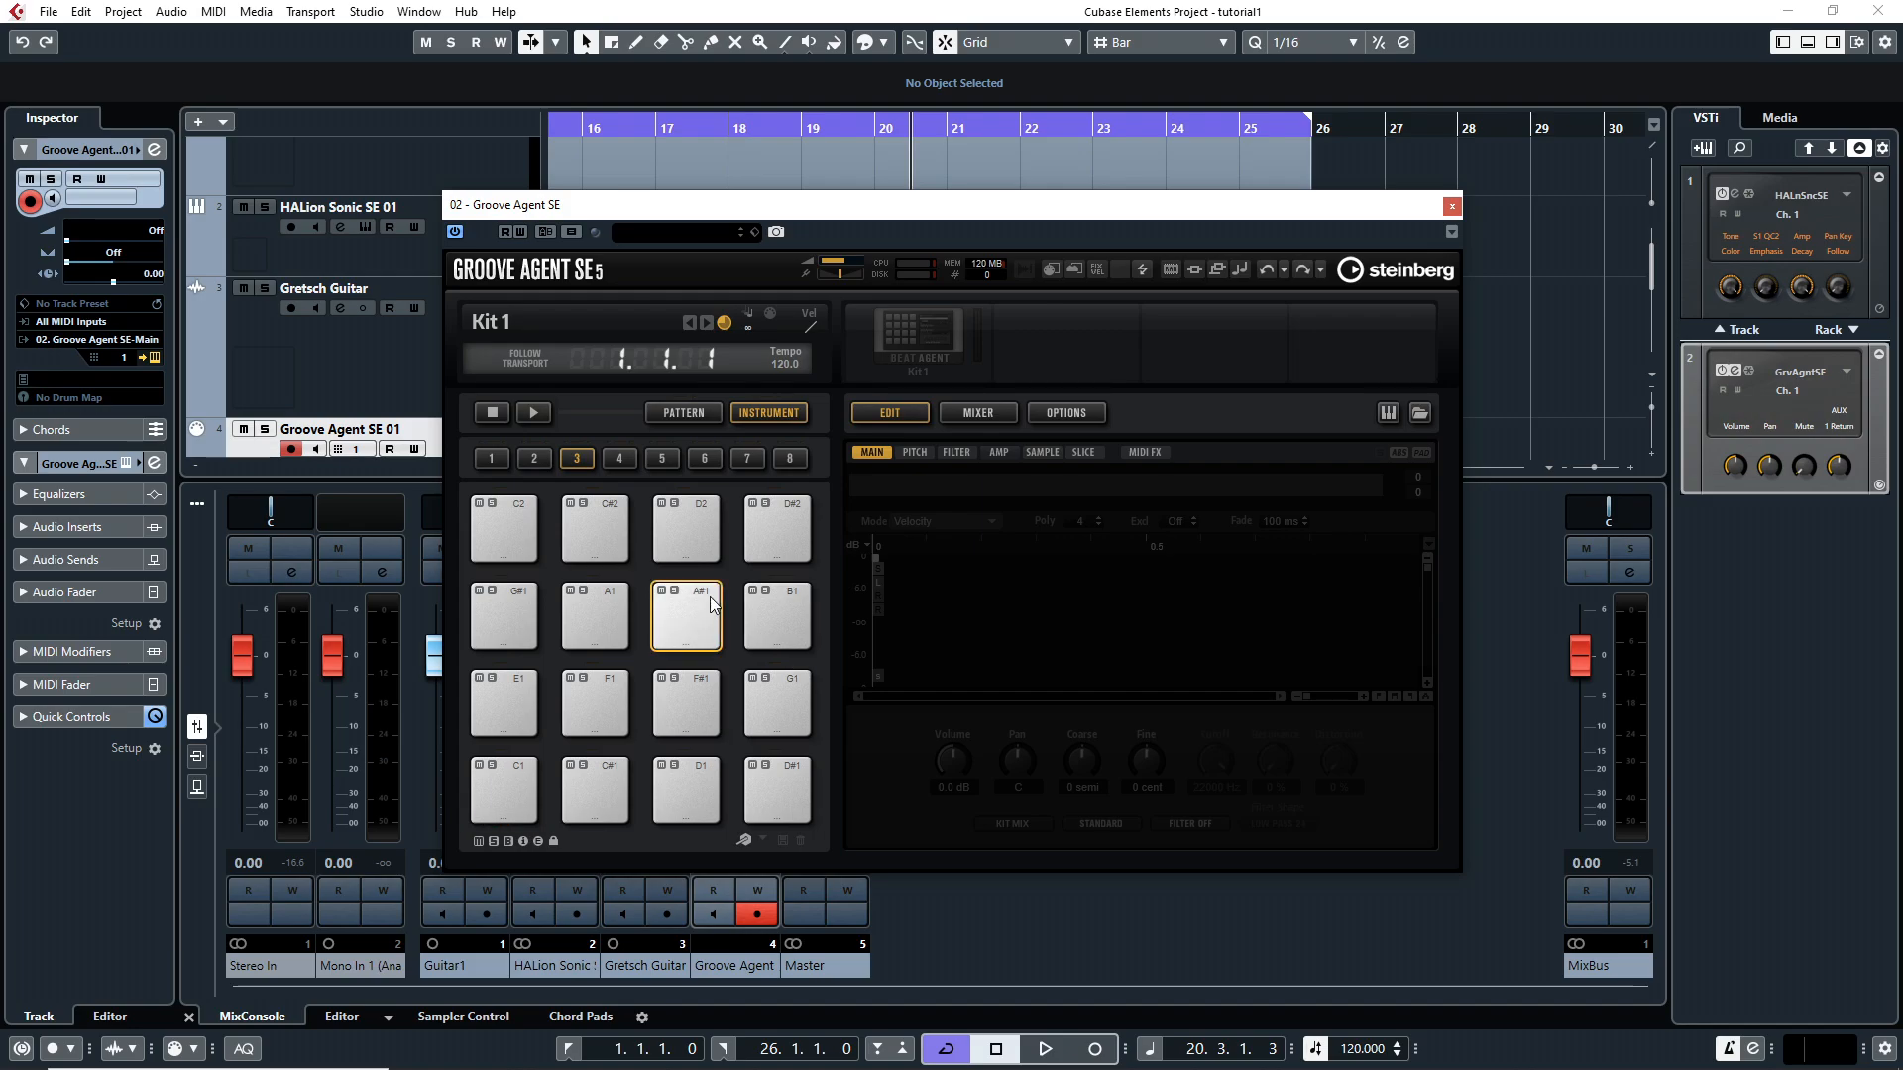
{"action": "left_click", "coordinate": [721, 230]}
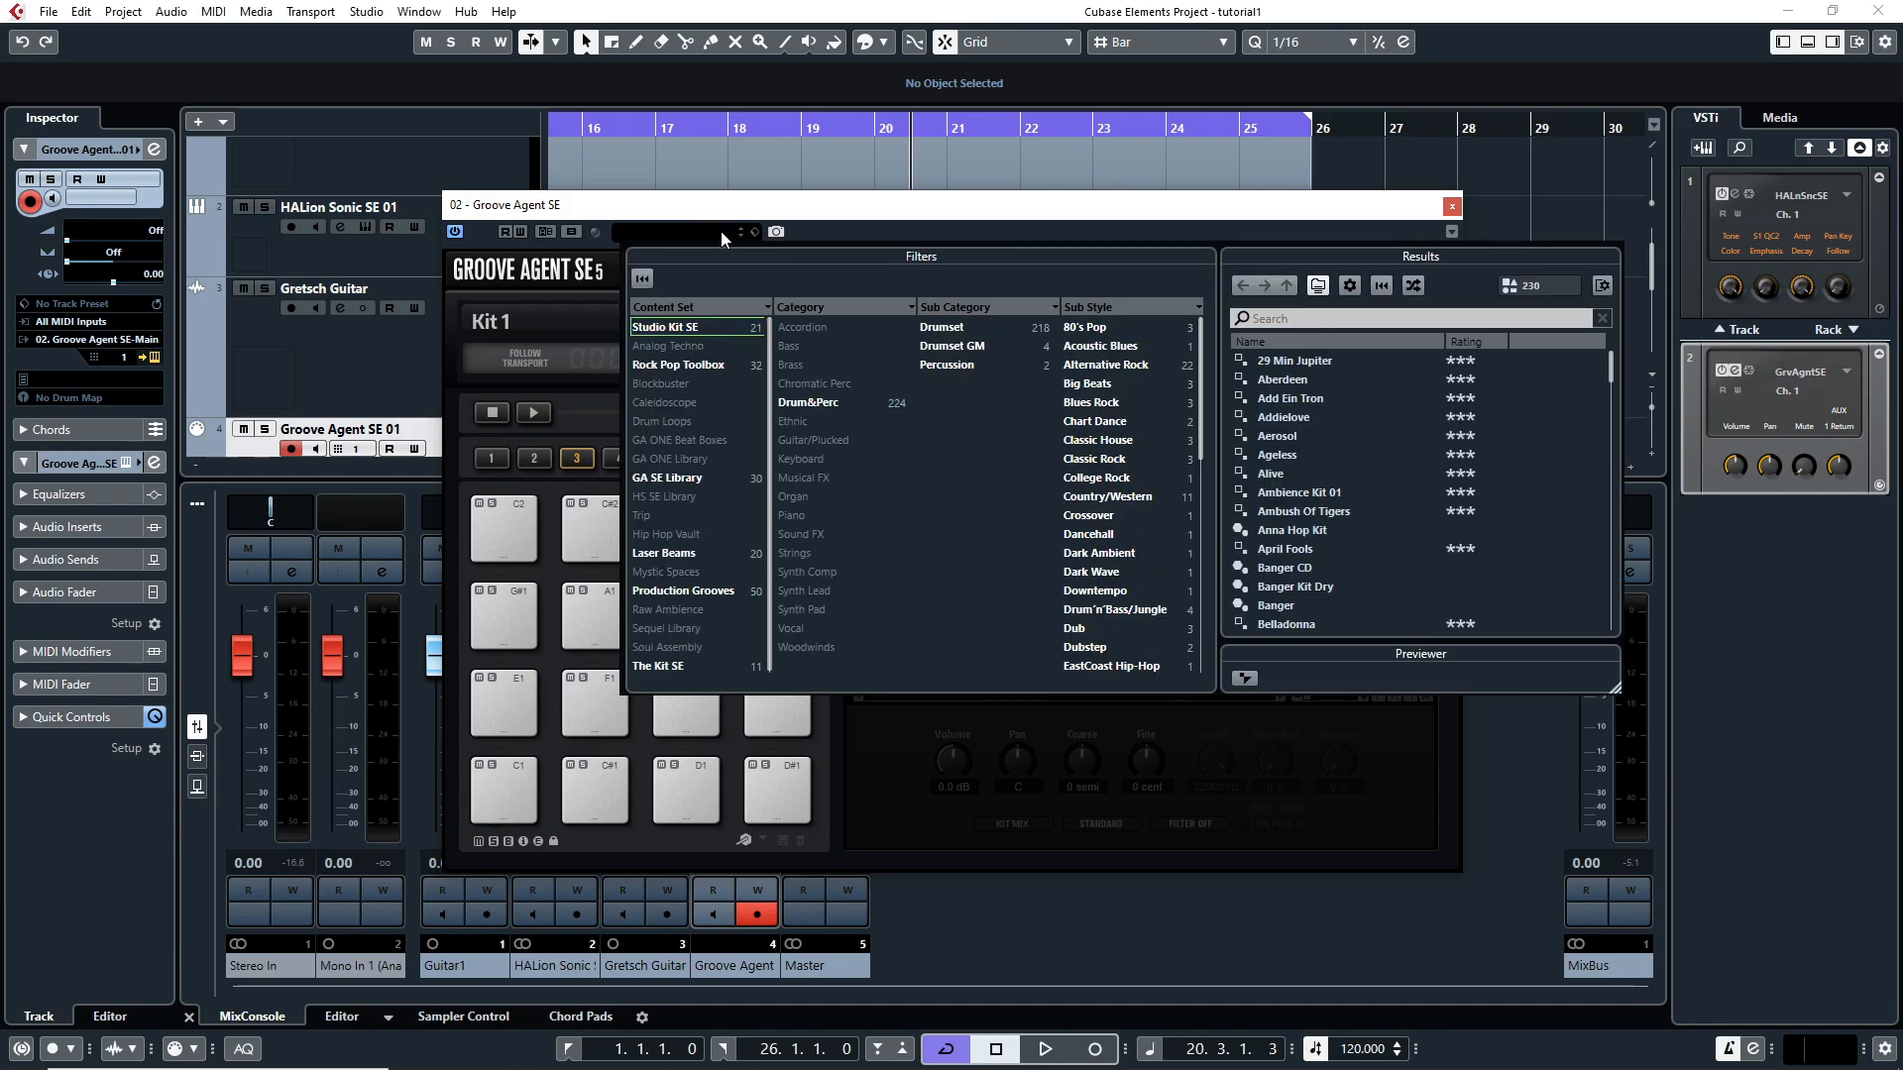
{"action": "left_click", "coordinate": [1091, 327]}
{"action": "double_click", "coordinate": [1288, 361]}
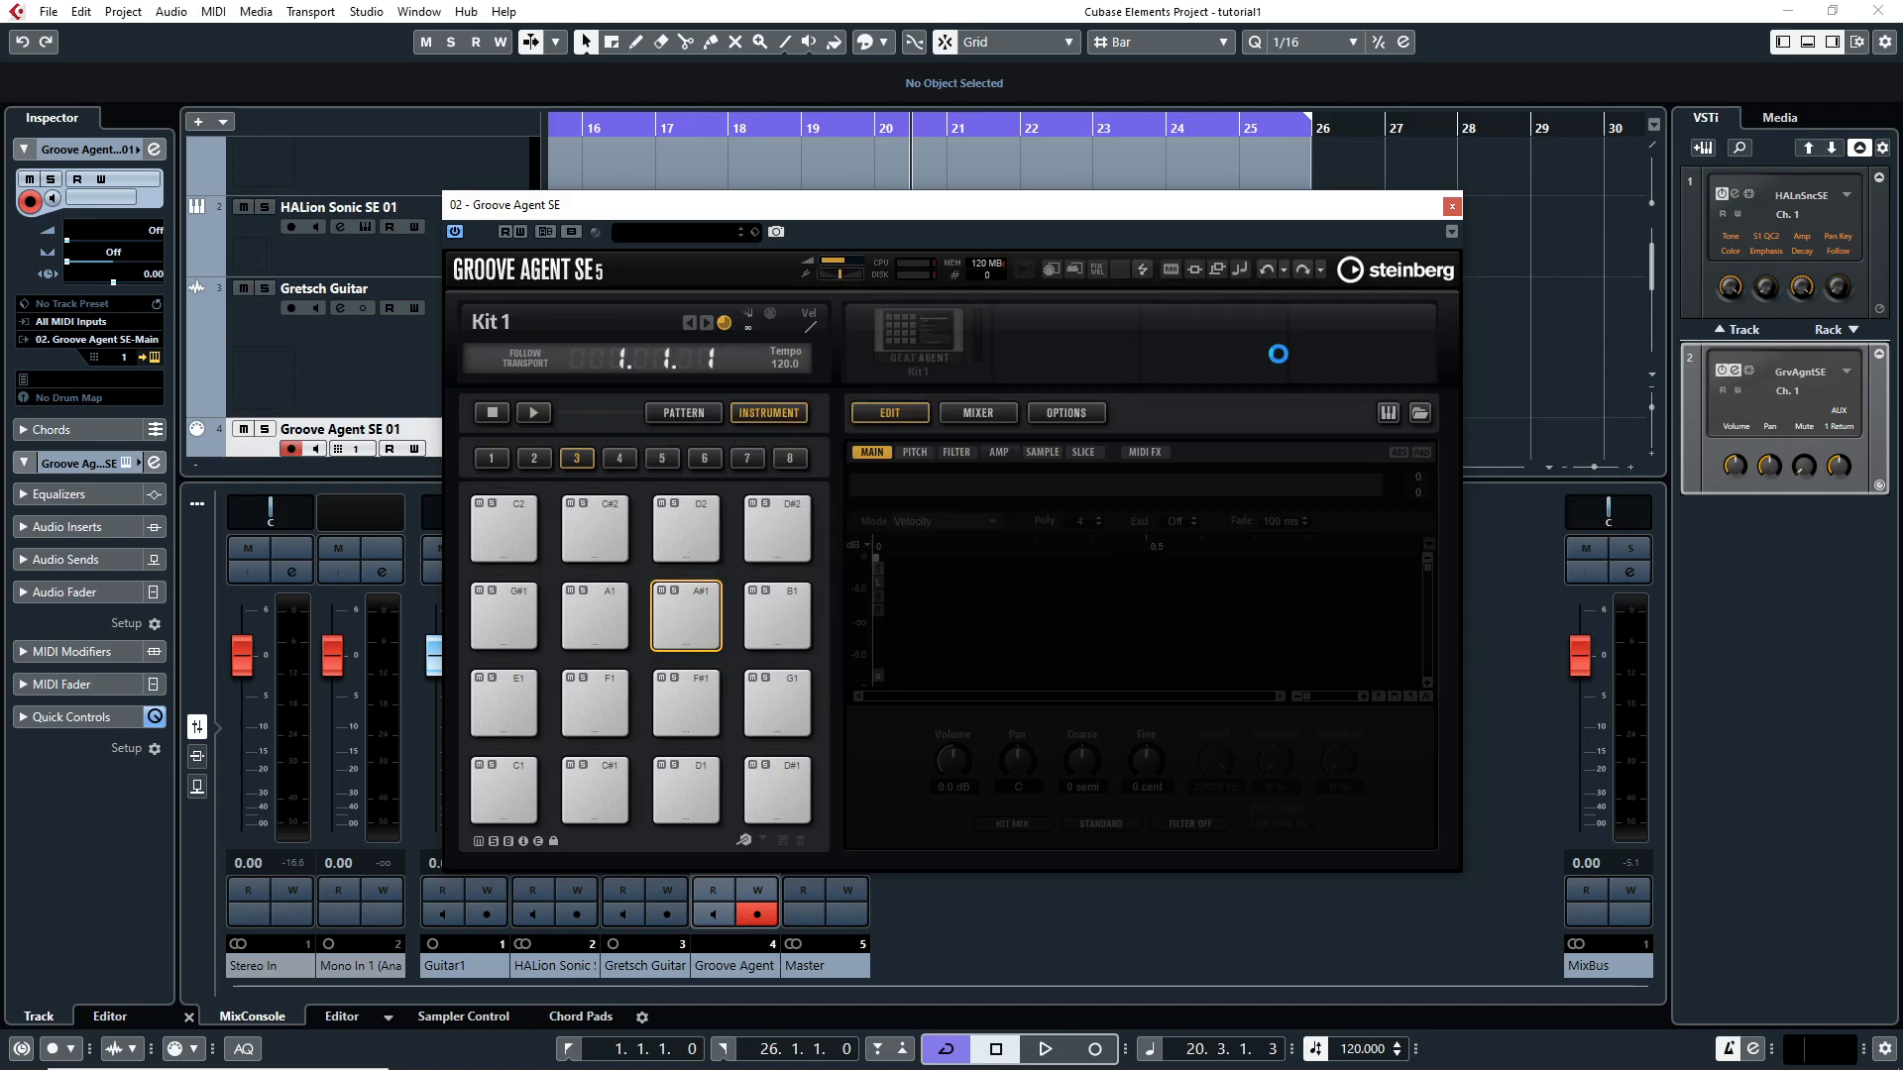
Audition the Break Me Down kit's sidestick, toms, rim, kick, closed hi-hat and claps on the drum pads
{"action": "left_click", "coordinate": [591, 789]}
{"action": "left_click", "coordinate": [592, 710]}
{"action": "left_click", "coordinate": [604, 623]}
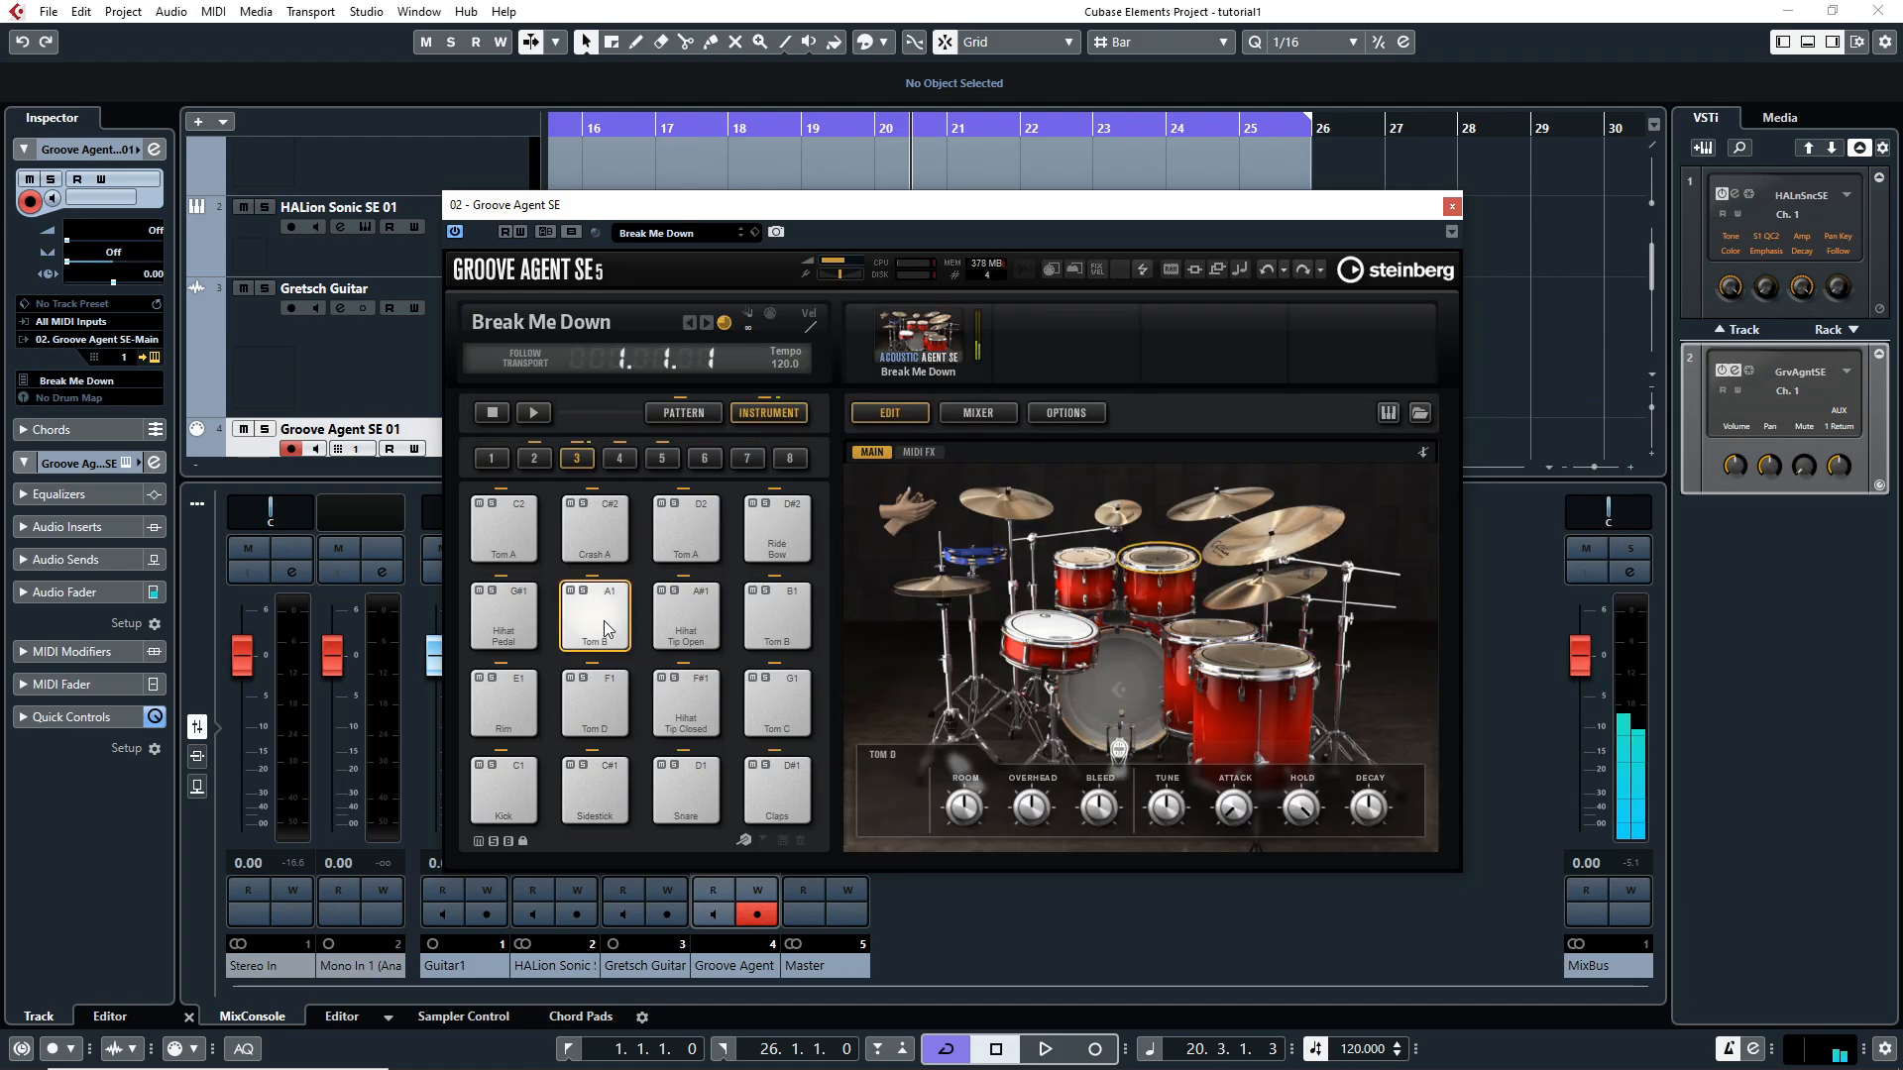
{"action": "left_click", "coordinate": [518, 718]}
{"action": "left_click", "coordinate": [504, 789]}
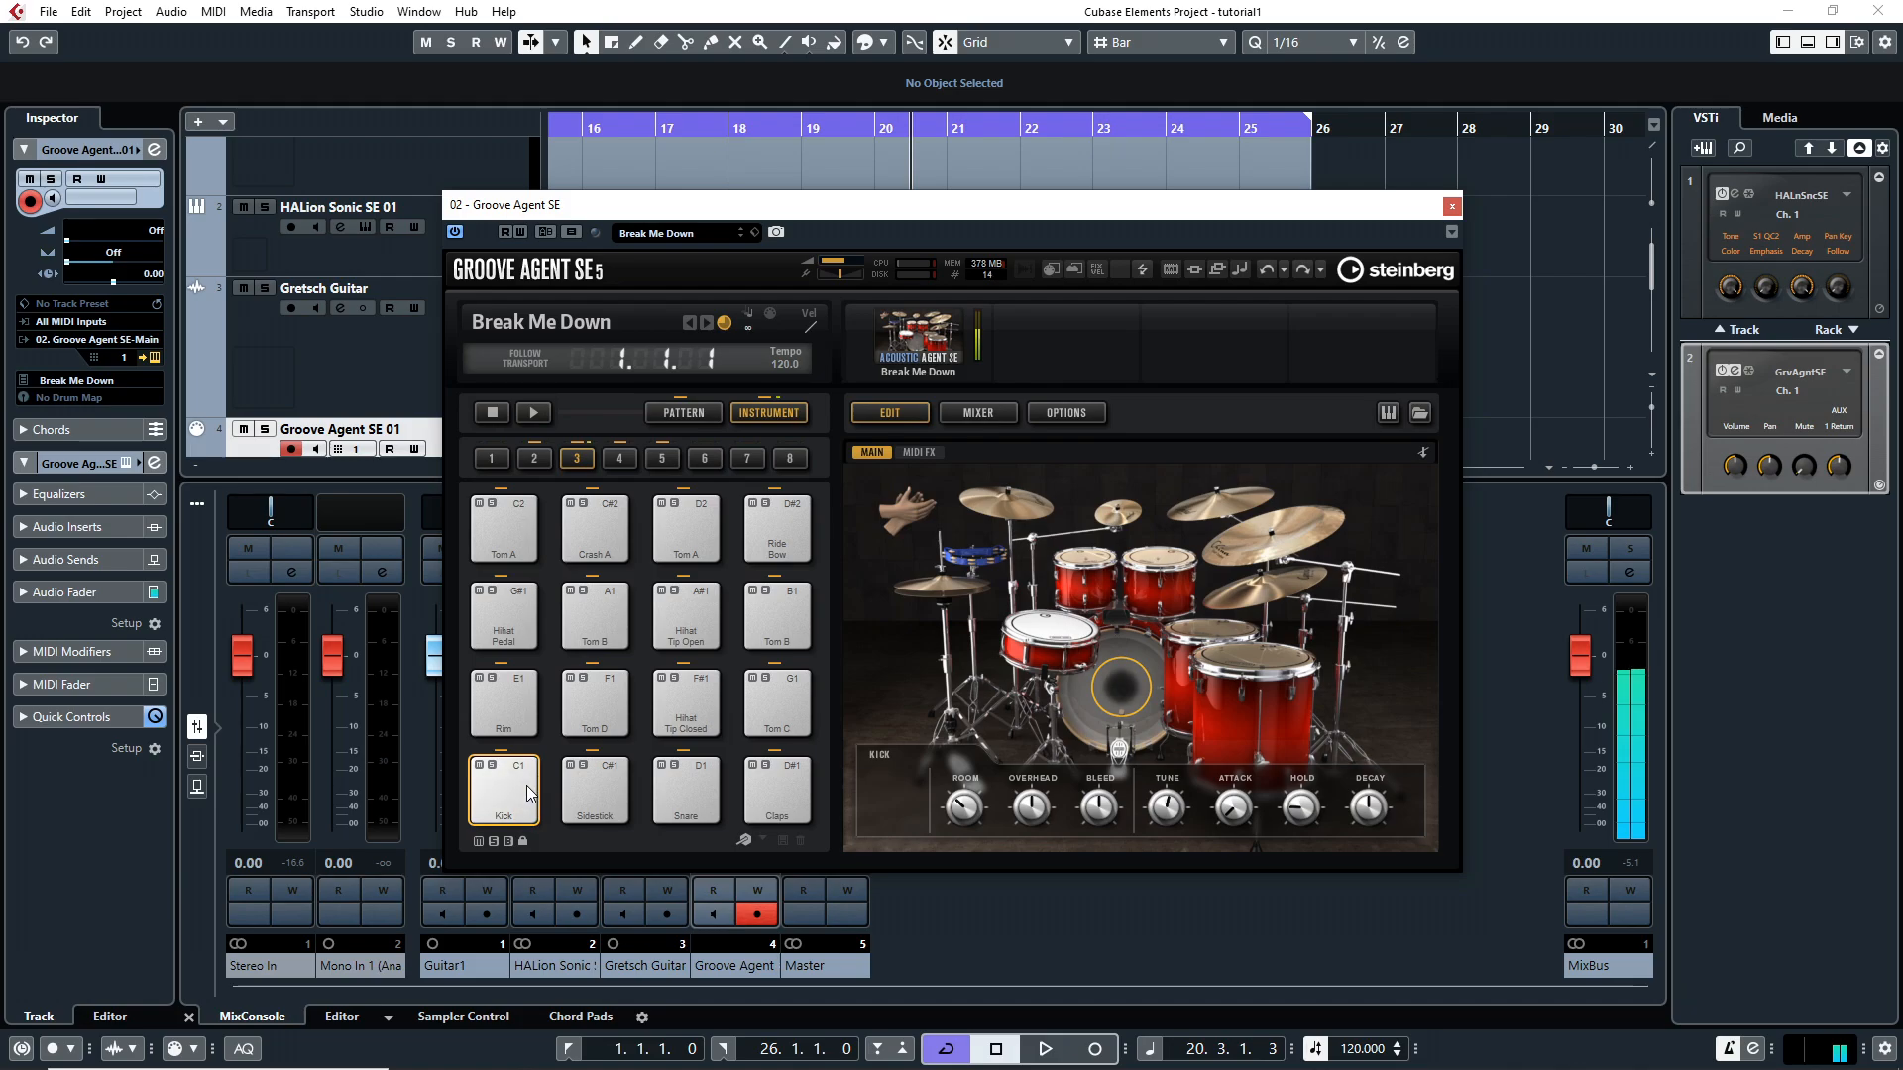
{"action": "left_click", "coordinate": [676, 701]}
{"action": "left_click", "coordinate": [779, 791]}
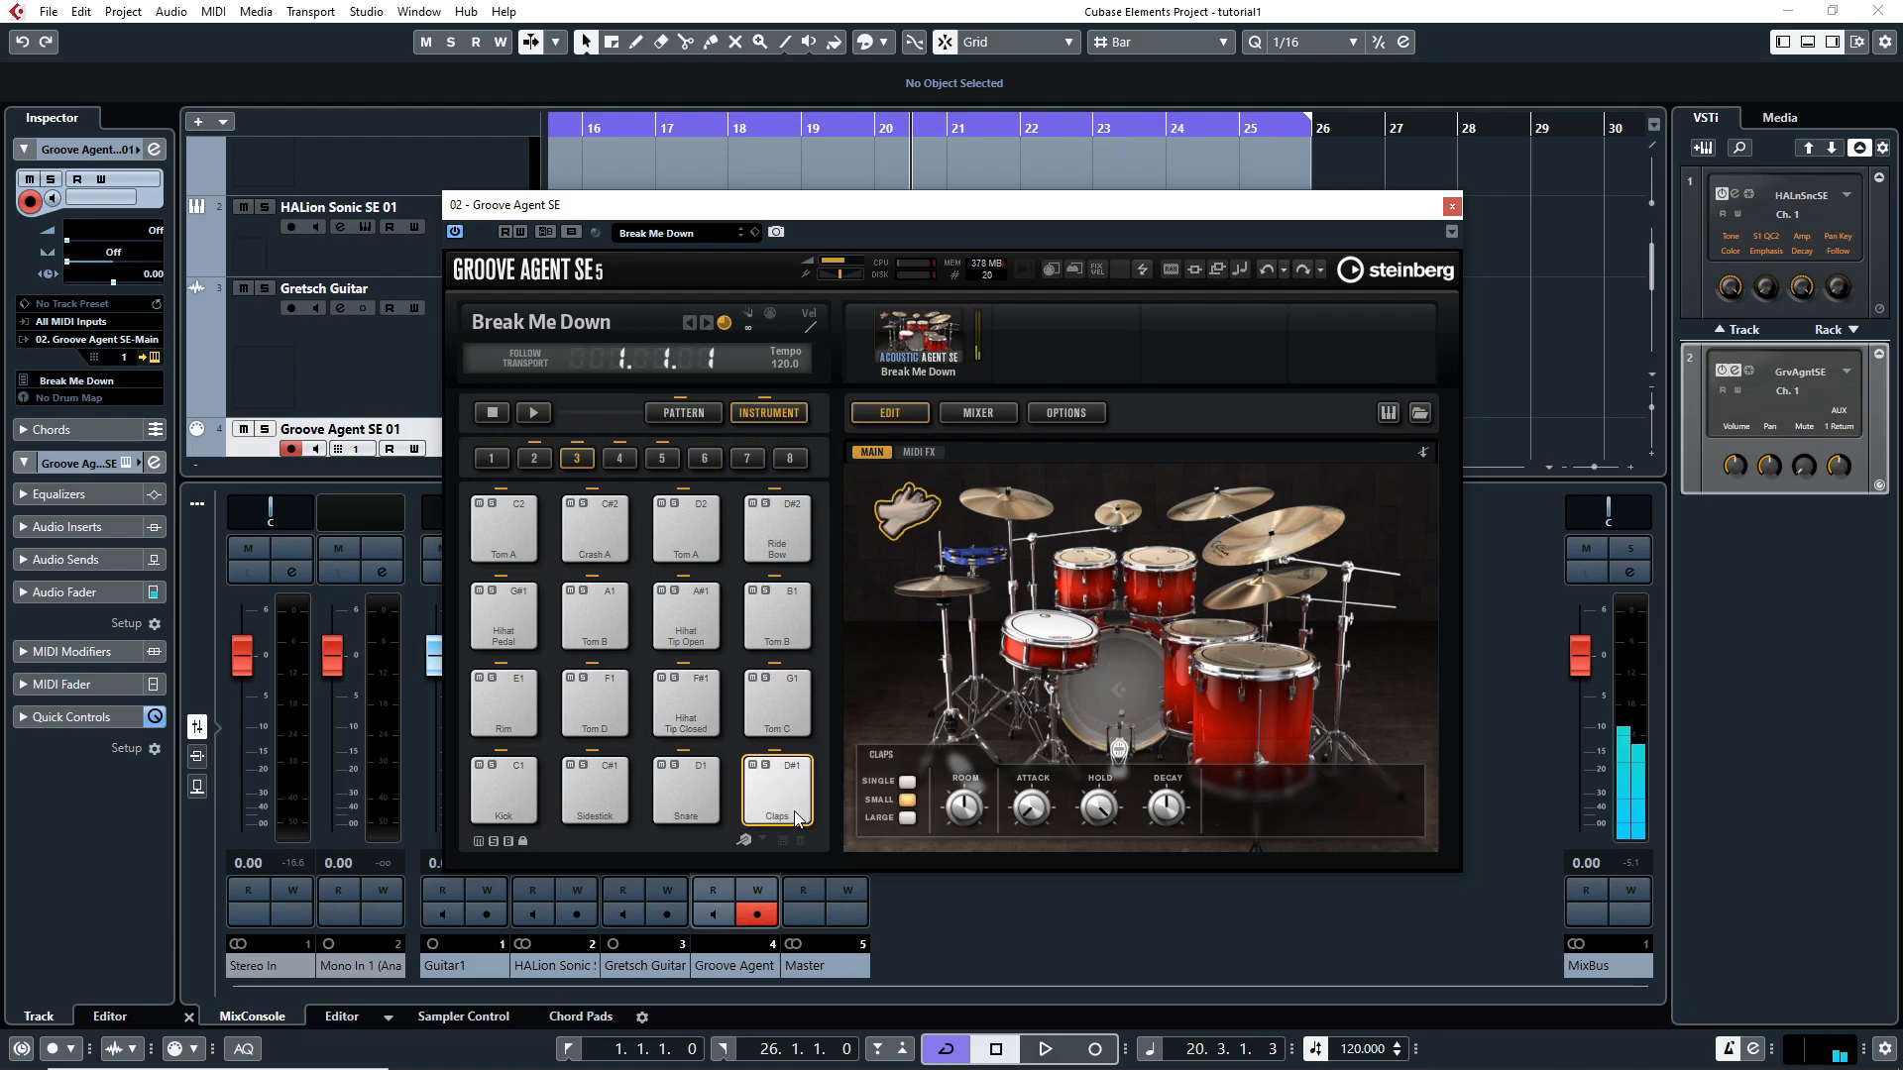
{"action": "left_click", "coordinate": [792, 733]}
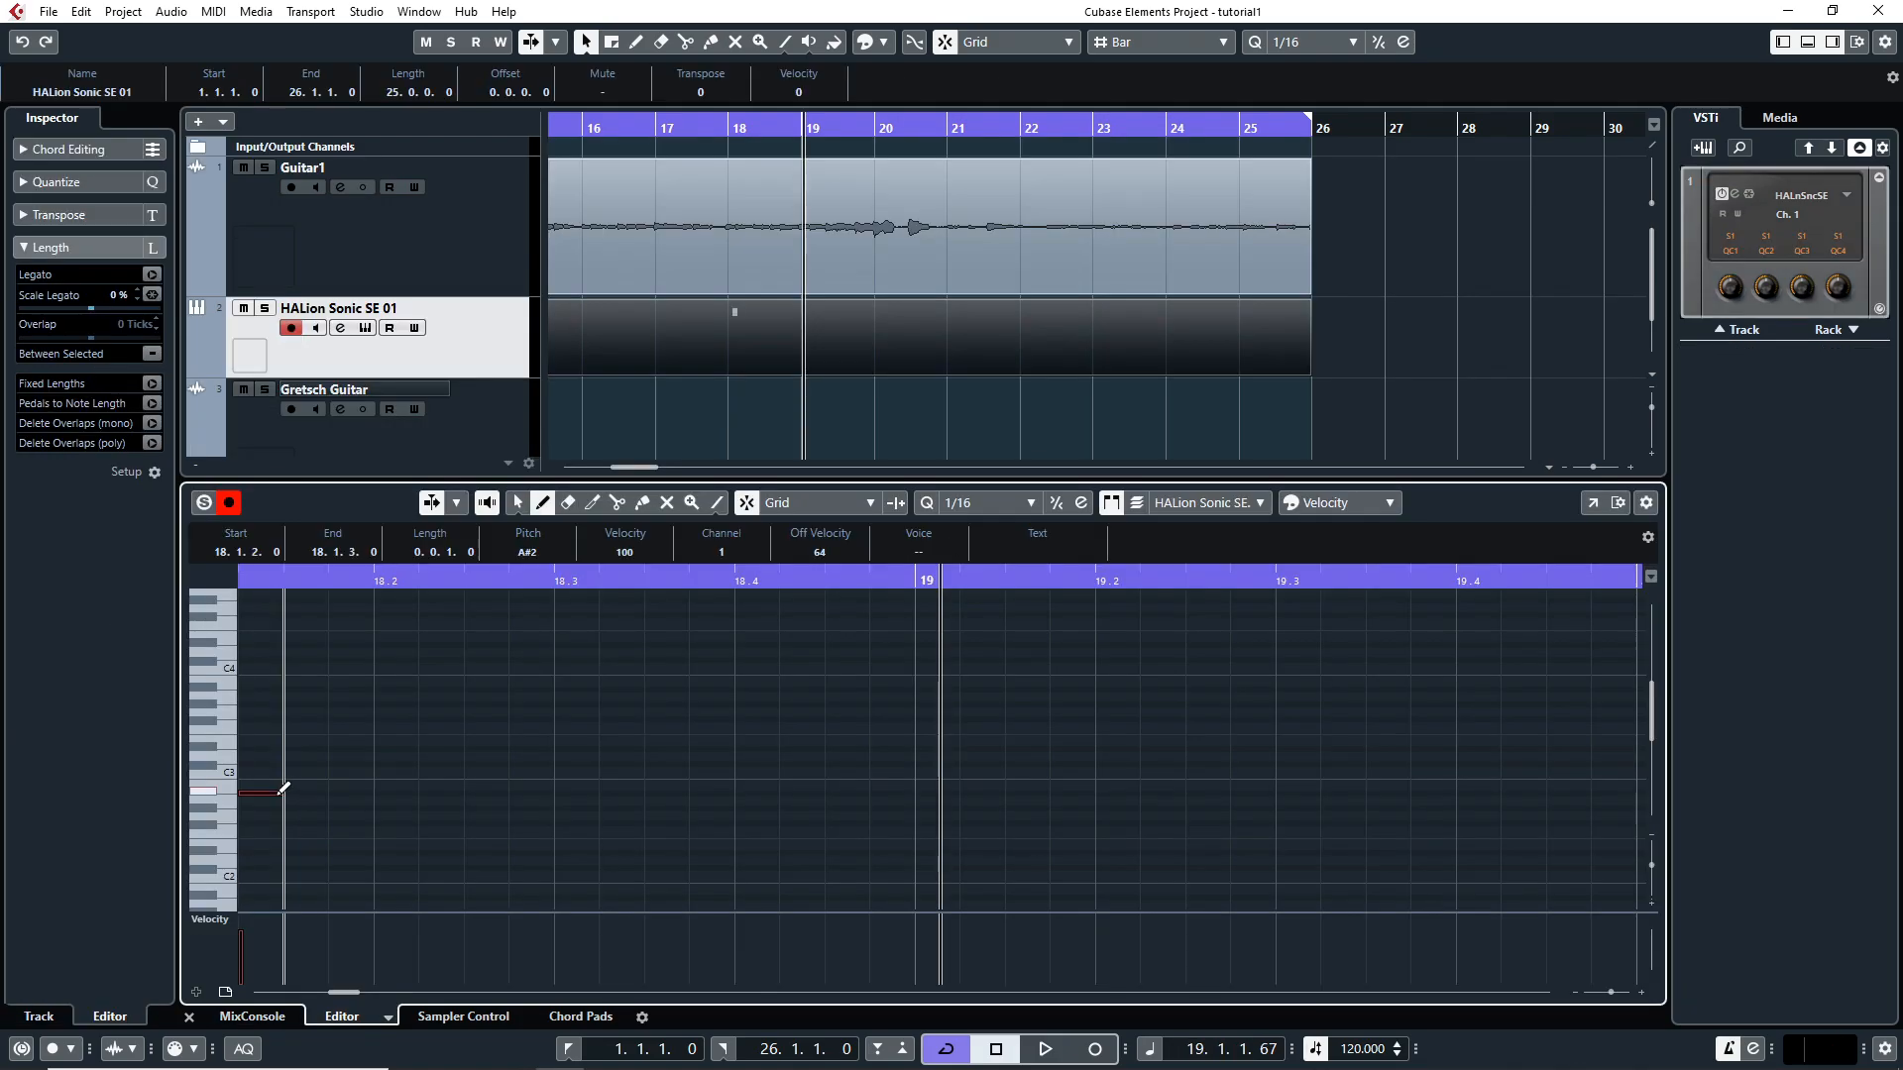
Draw three notes in the HALion Sonic SE 01 part from 18.2 to 19.1.2, ending on C4, and play the part
{"action": "left_click_drag", "start_coordinate": [383, 740], "coordinate": [555, 743]}
{"action": "left_click_drag", "start_coordinate": [645, 800], "coordinate": [779, 800]}
{"action": "left_click_drag", "start_coordinate": [826, 666], "coordinate": [958, 668]}
{"action": "key", "text": "space"}
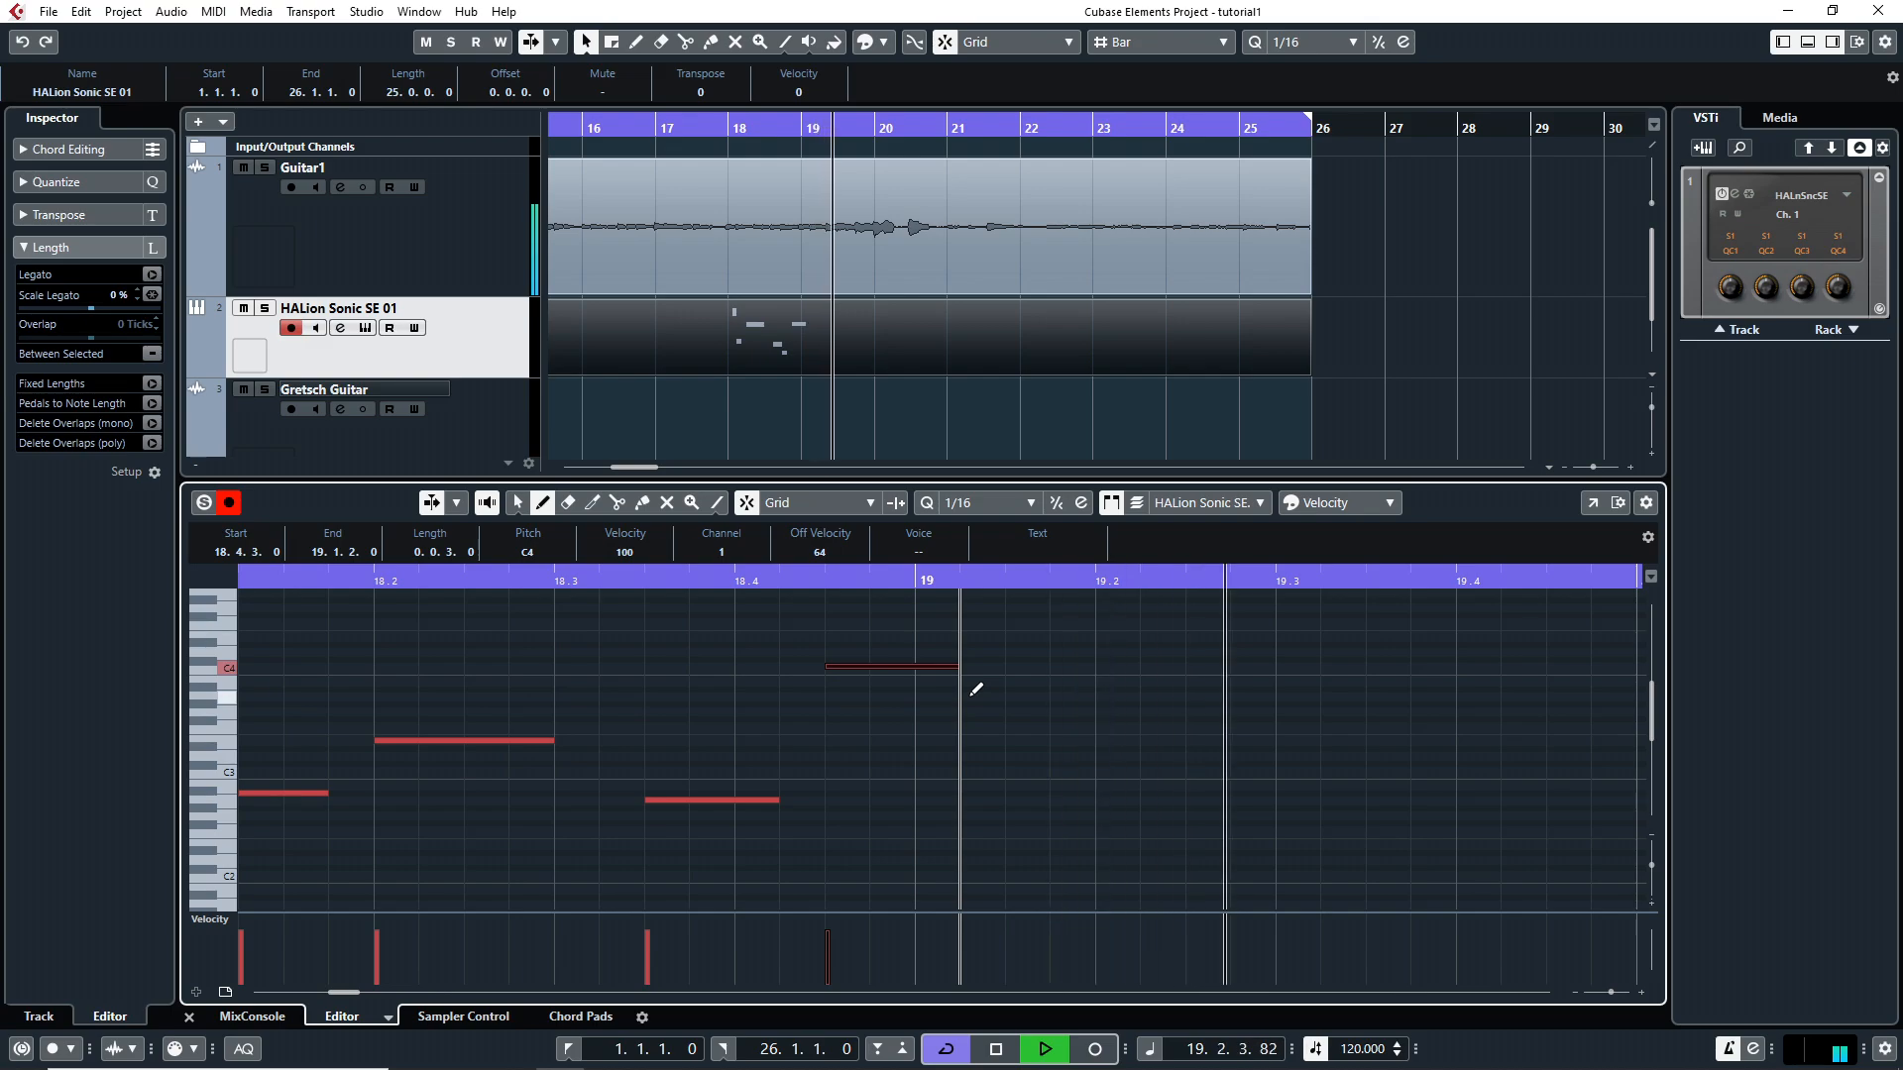
{"action": "key", "text": "space"}
Draw three more notes in the HALion Sonic SE 01 part: a long low one across bar 19 and two rising ones up to 19.3.3
{"action": "left_click_drag", "start_coordinate": [782, 822], "coordinate": [1046, 822]}
{"action": "left_click_drag", "start_coordinate": [1097, 748], "coordinate": [1276, 748]}
{"action": "left_click_drag", "start_coordinate": [1232, 681], "coordinate": [1368, 681]}
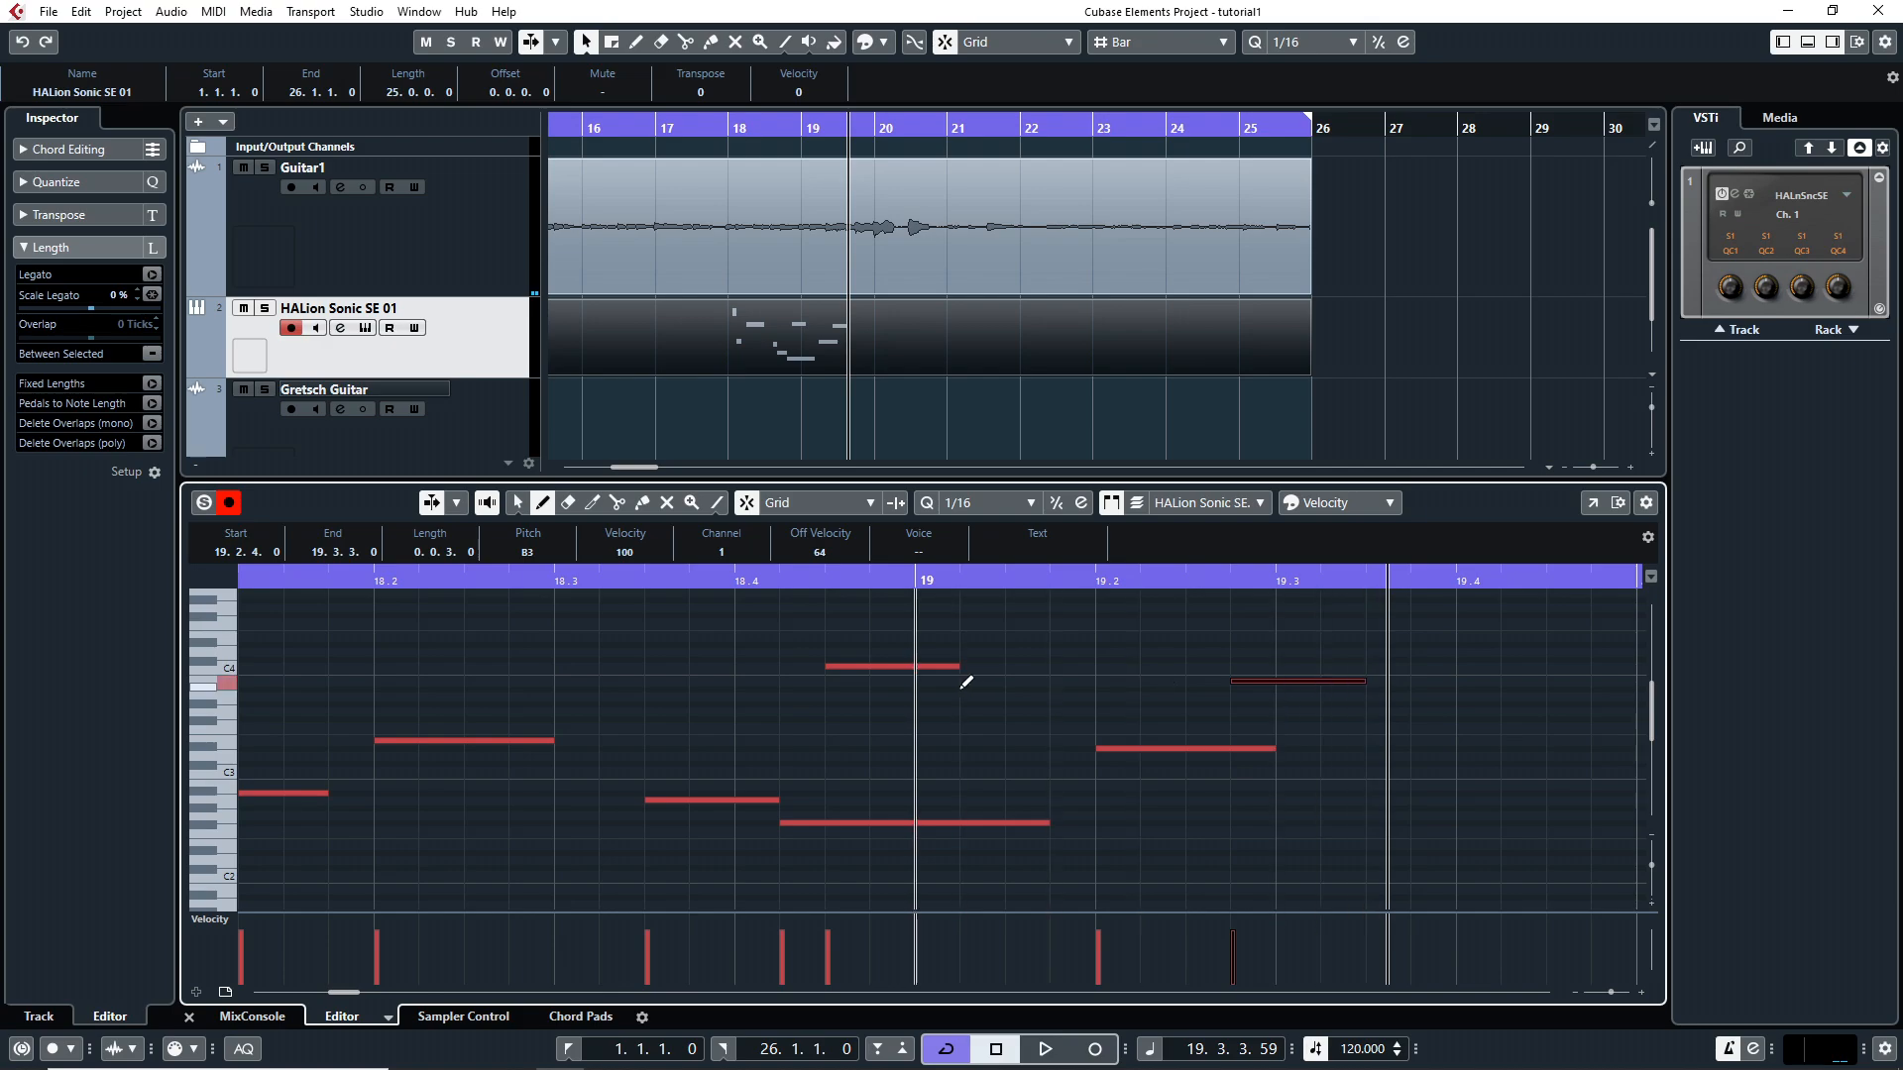
Select the HALion Sonic SE 01 track and show the MixConsole with its channel faders in the lower zone
{"action": "left_click", "coordinate": [310, 314]}
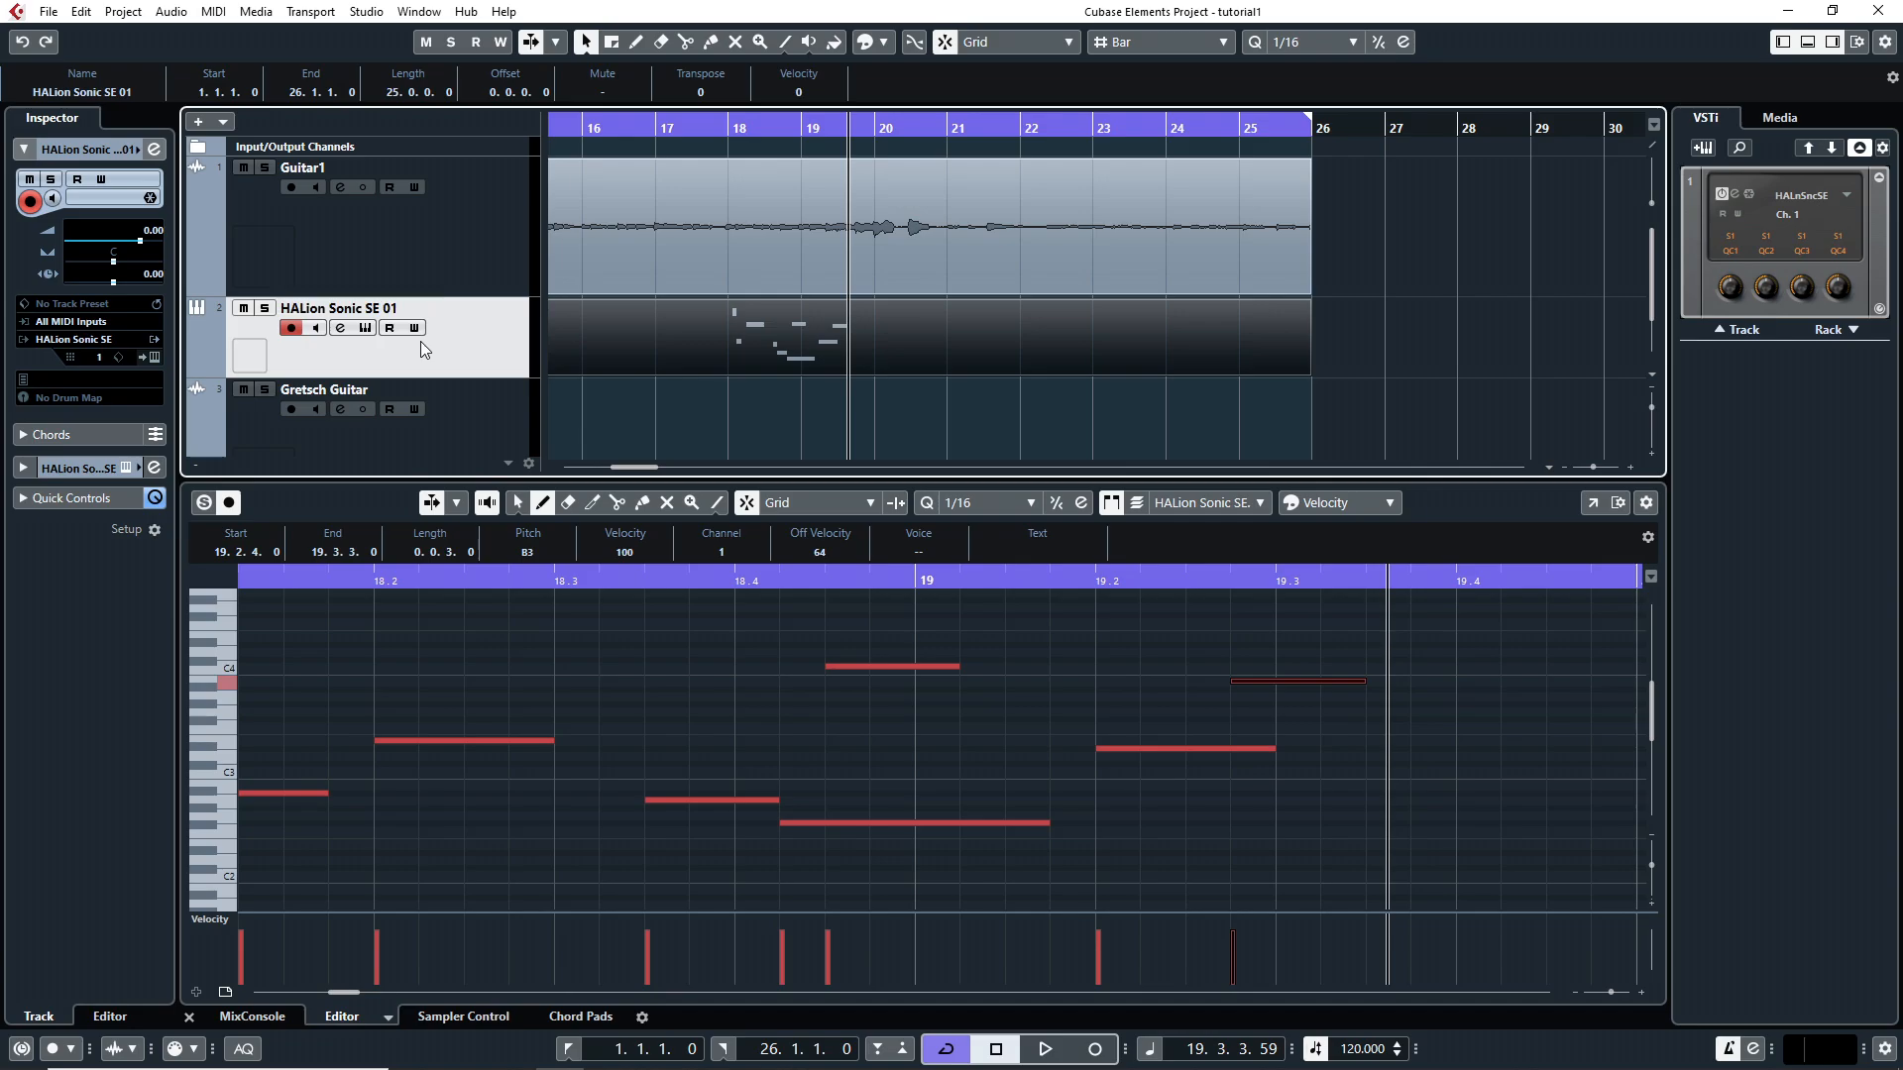
{"action": "left_click", "coordinate": [243, 1021]}
{"action": "left_click", "coordinate": [243, 1021]}
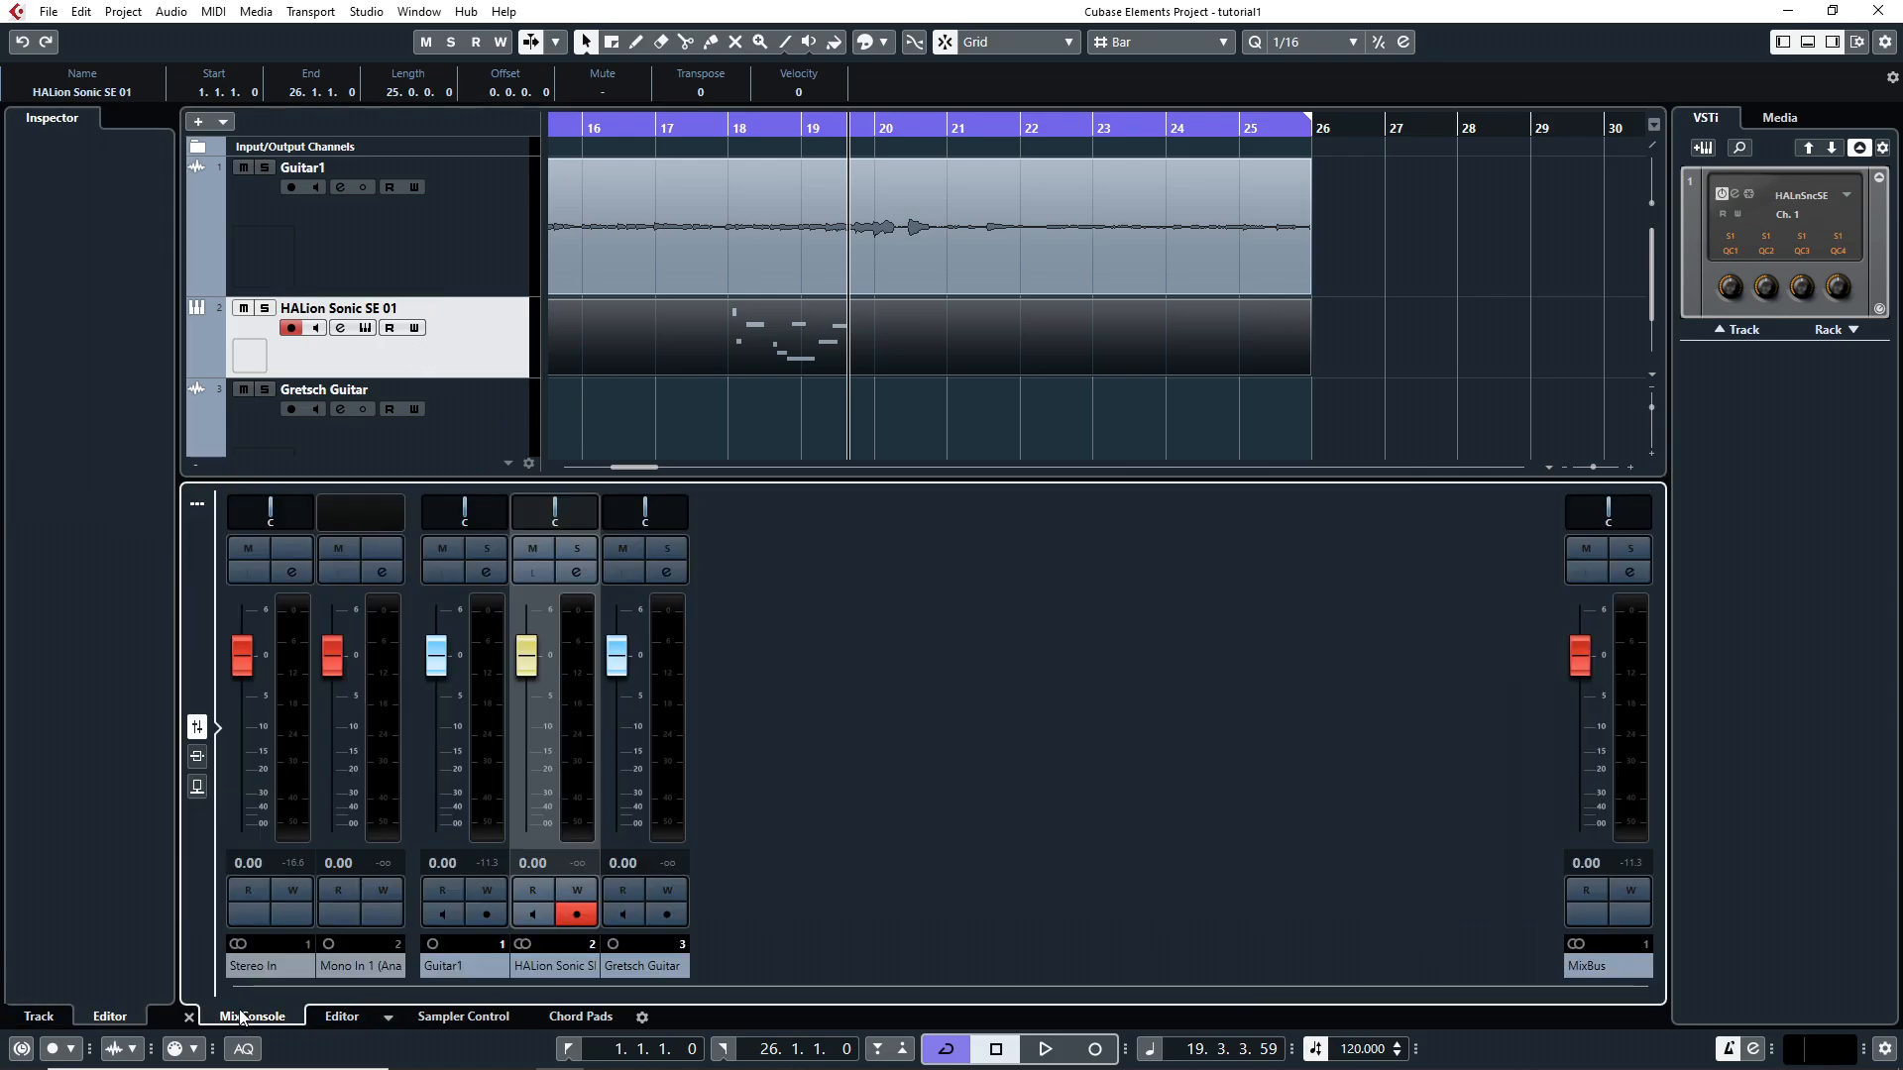
{"action": "left_click", "coordinate": [198, 787]}
{"action": "left_click", "coordinate": [196, 728]}
{"action": "left_click", "coordinate": [197, 313]}
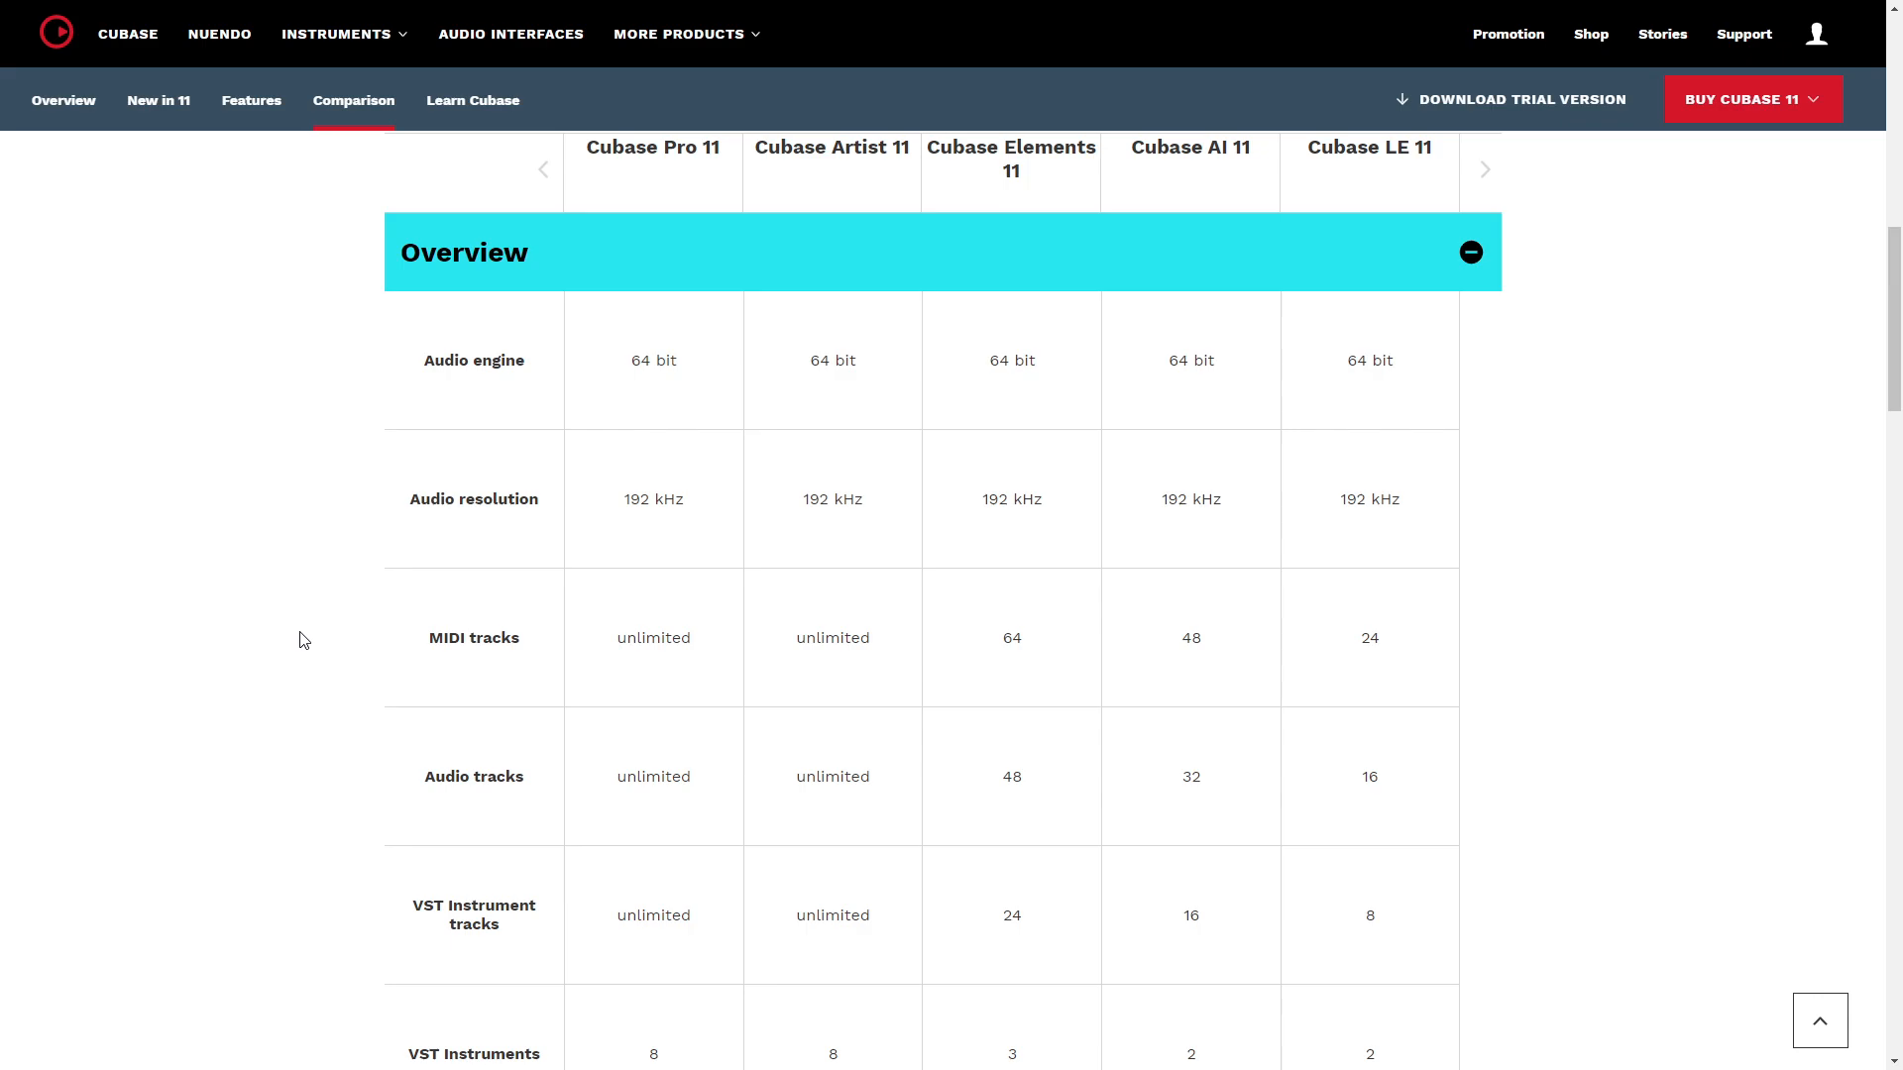
On the Cubase comparison web page, compare the editions' track limits, instruments, effect plug-ins, inputs and outputs, and insert slots
{"action": "scroll", "coordinate": [303, 639], "scroll_direction": "down", "scroll_amount": 6}
{"action": "scroll", "coordinate": [304, 640], "scroll_direction": "down", "scroll_amount": 2}
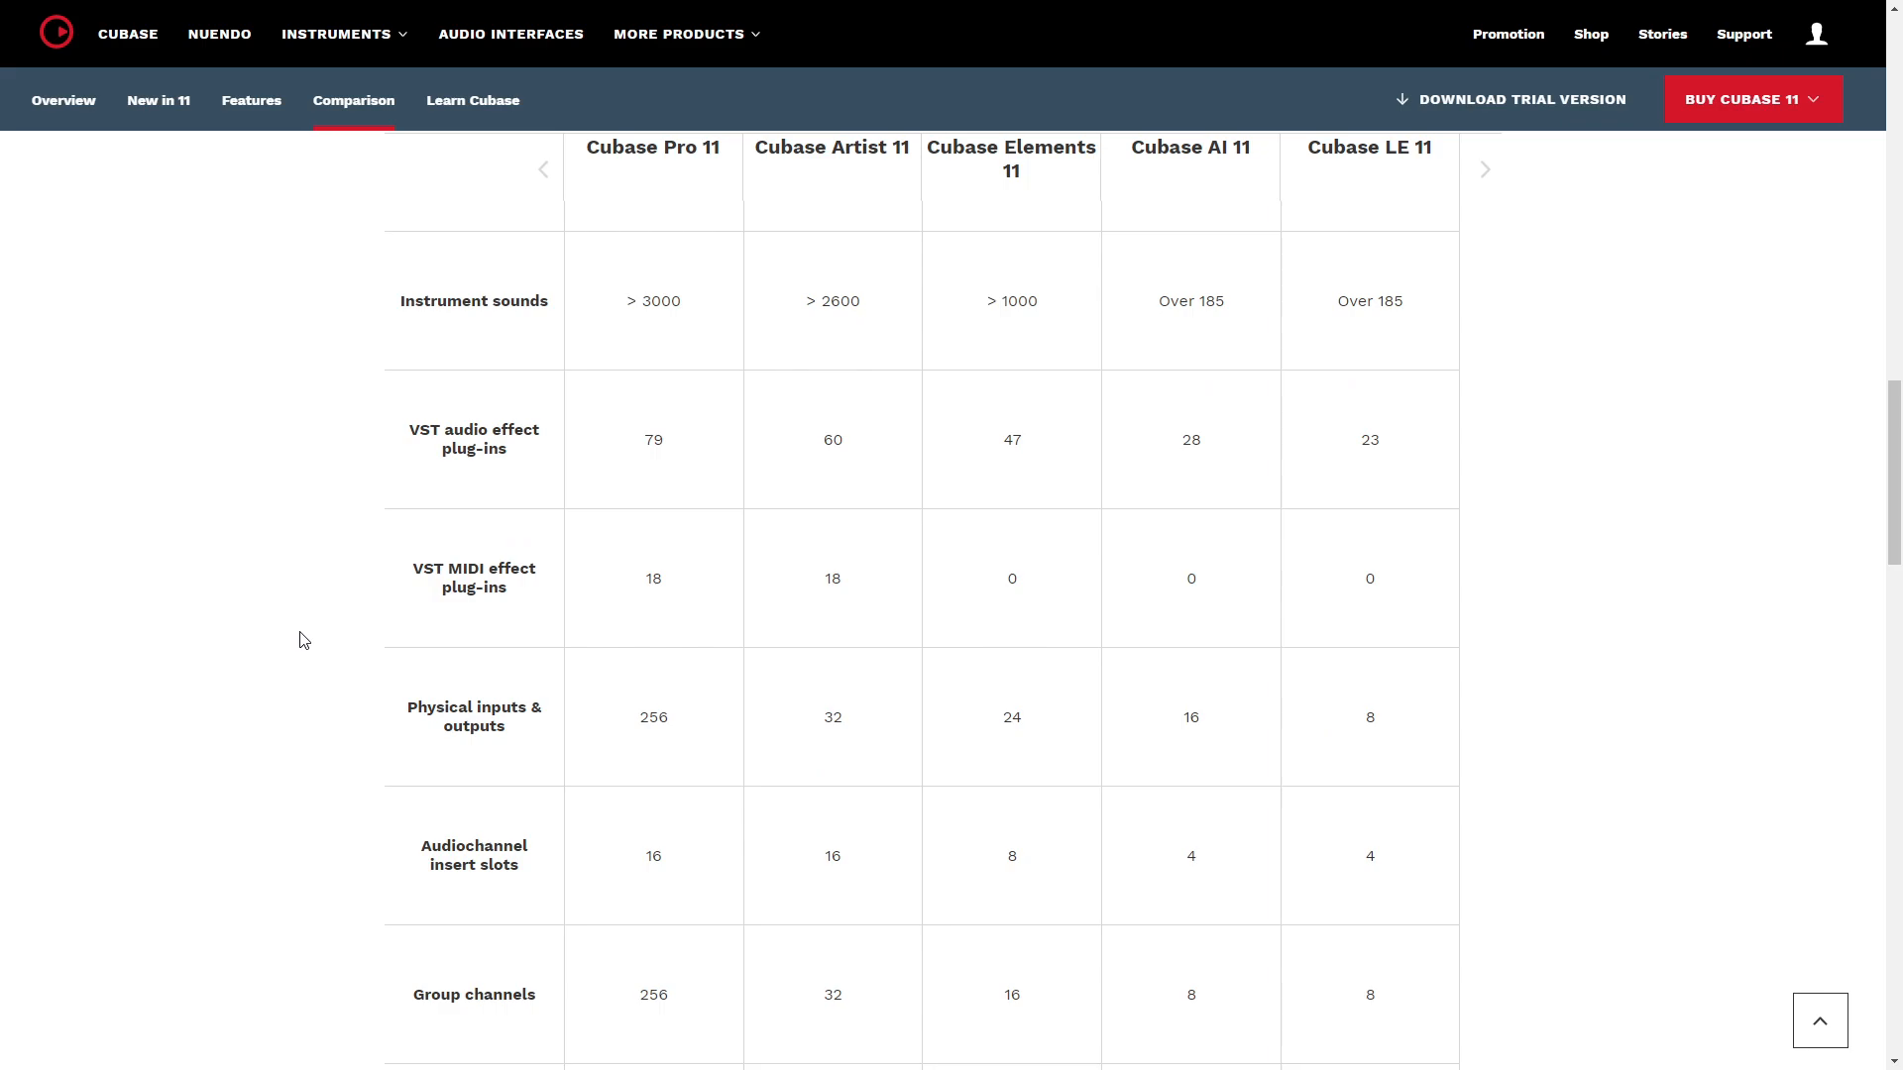
{"action": "scroll", "coordinate": [304, 639], "scroll_direction": "up", "scroll_amount": 1}
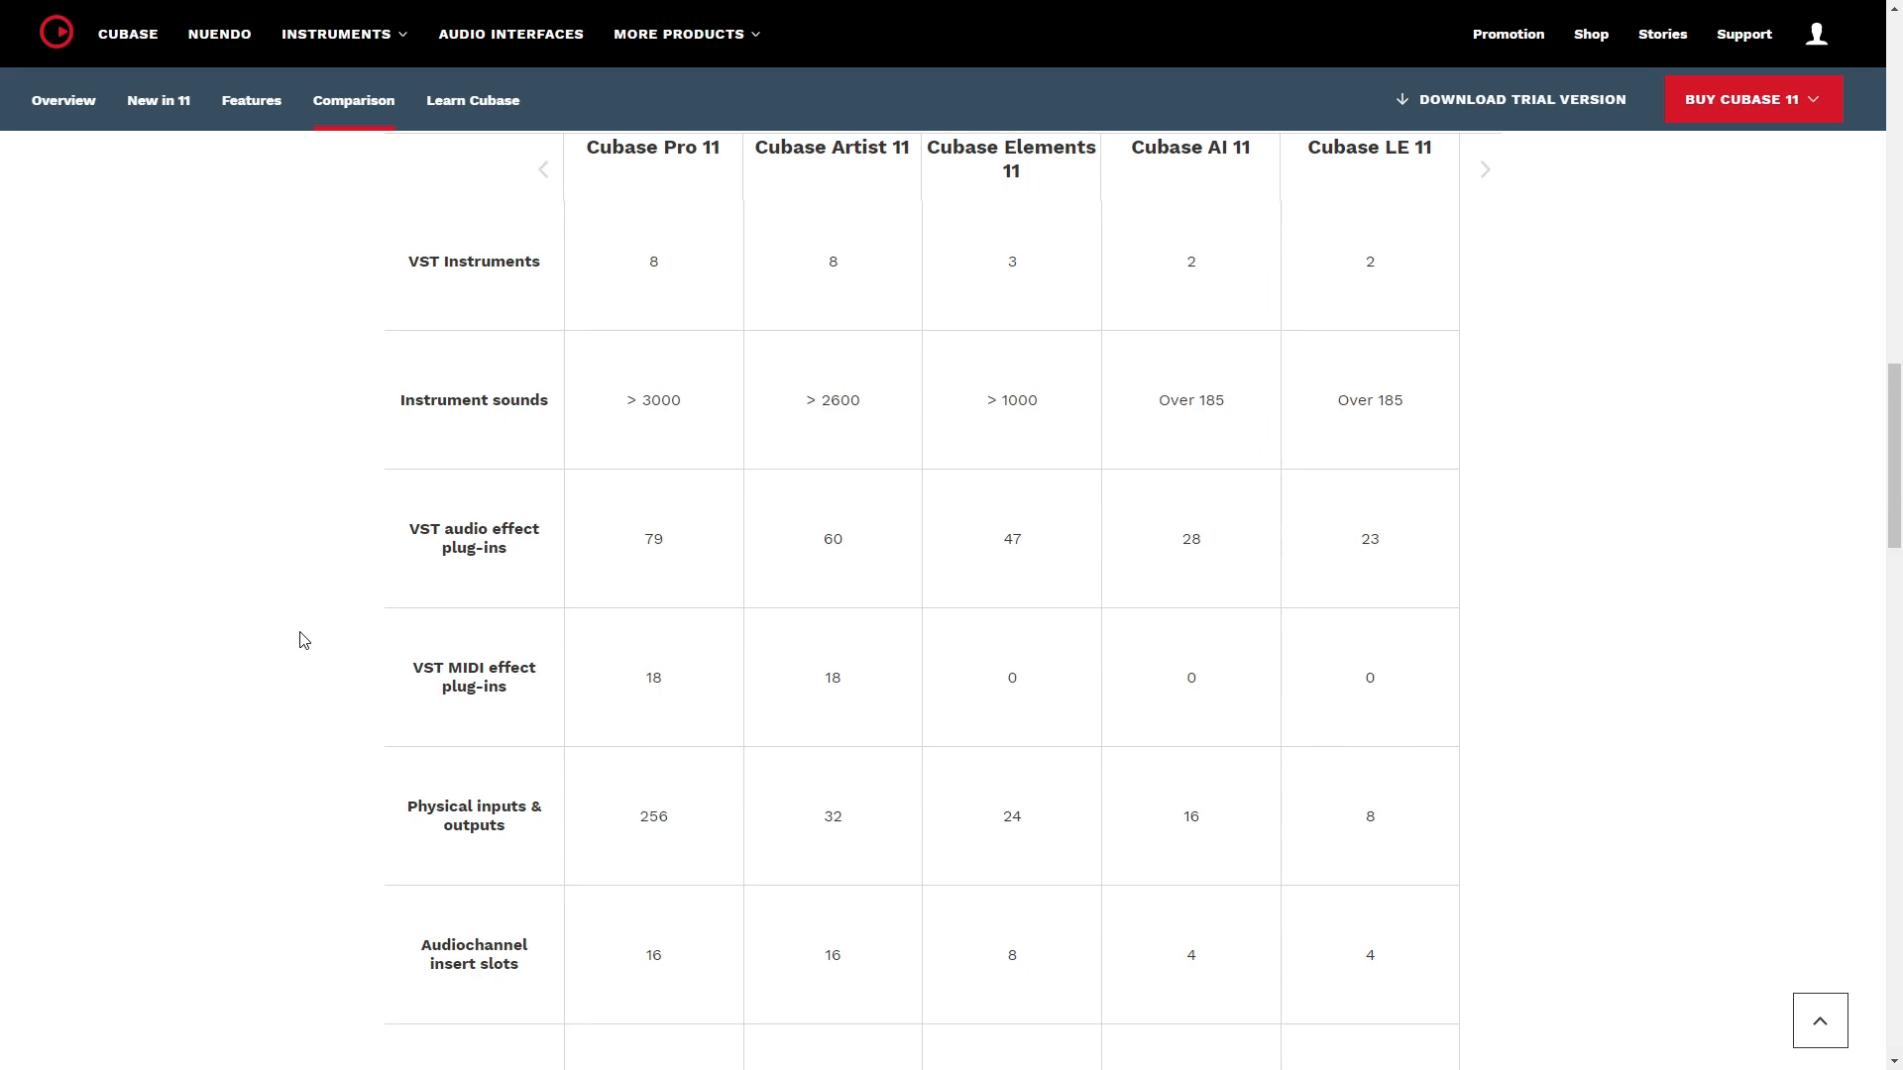
{"action": "scroll", "coordinate": [304, 639], "scroll_direction": "down", "scroll_amount": 3}
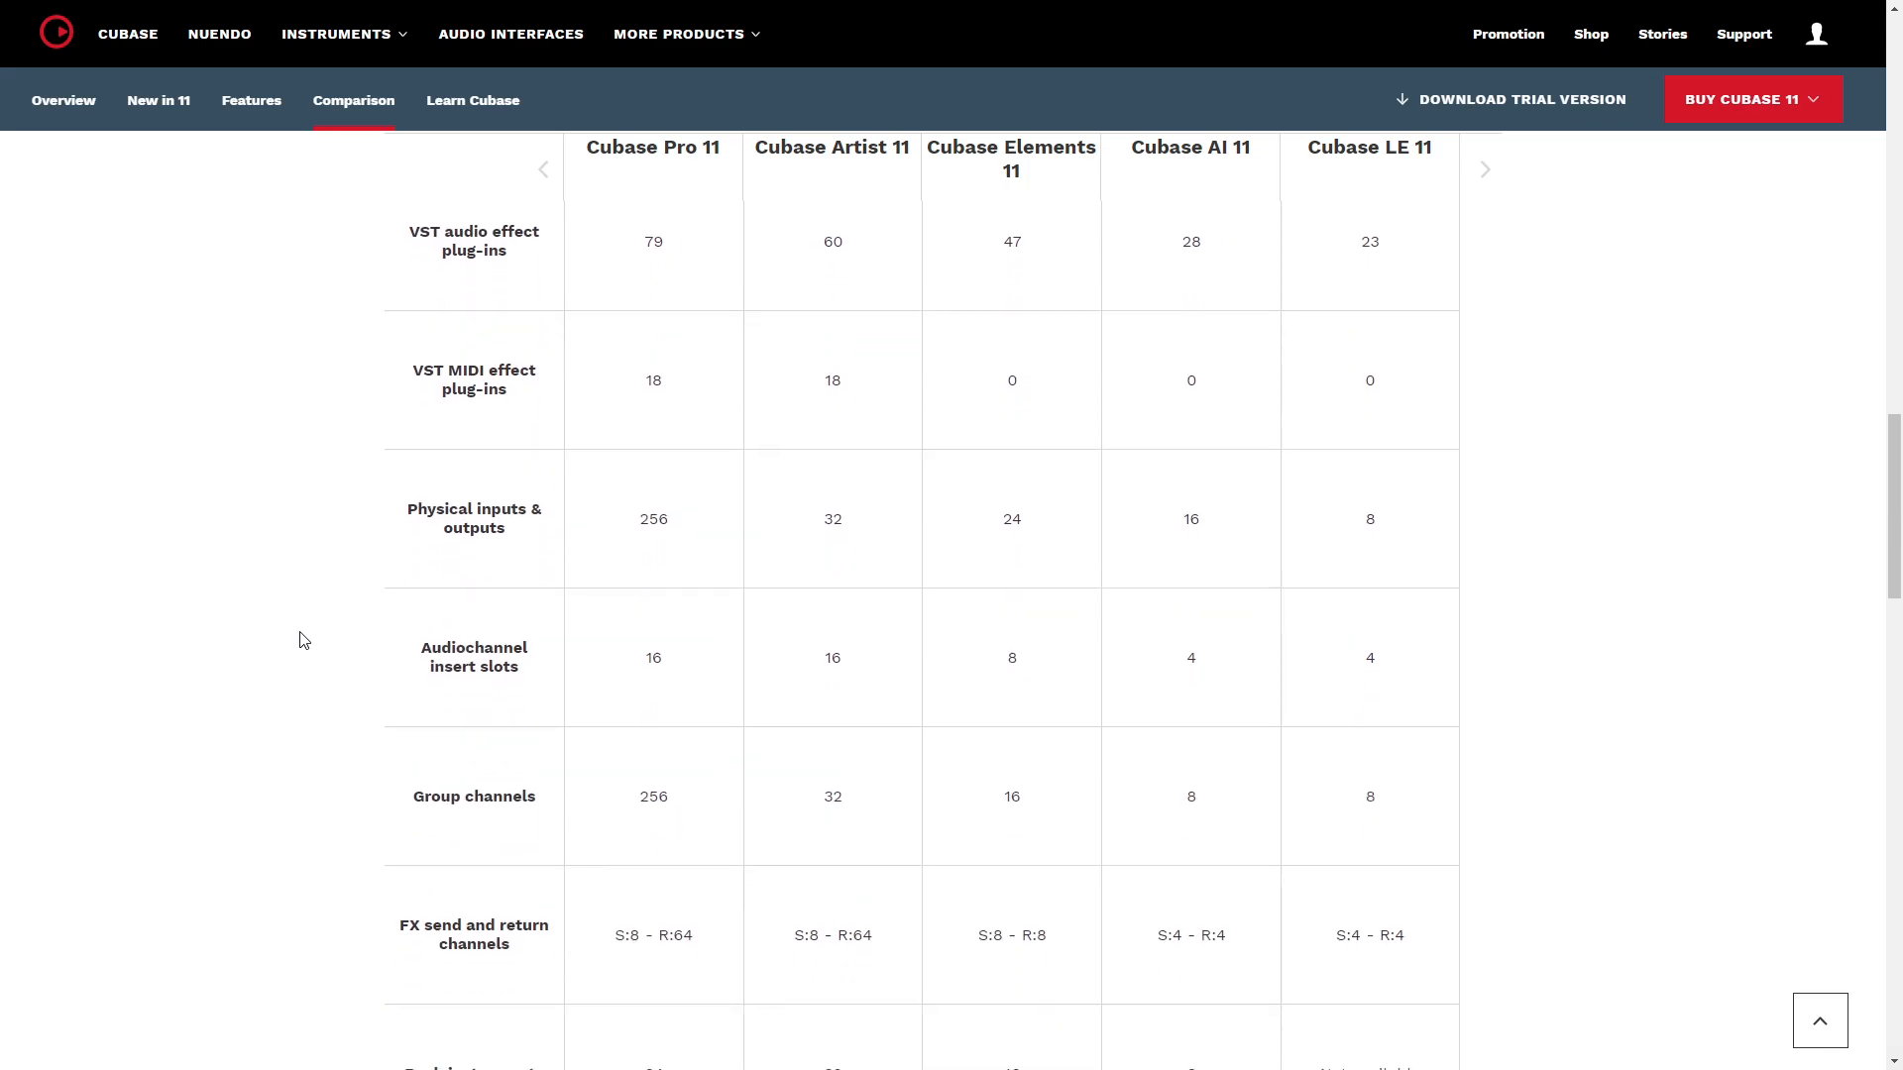
{"action": "scroll", "coordinate": [304, 640], "scroll_direction": "down", "scroll_amount": 4}
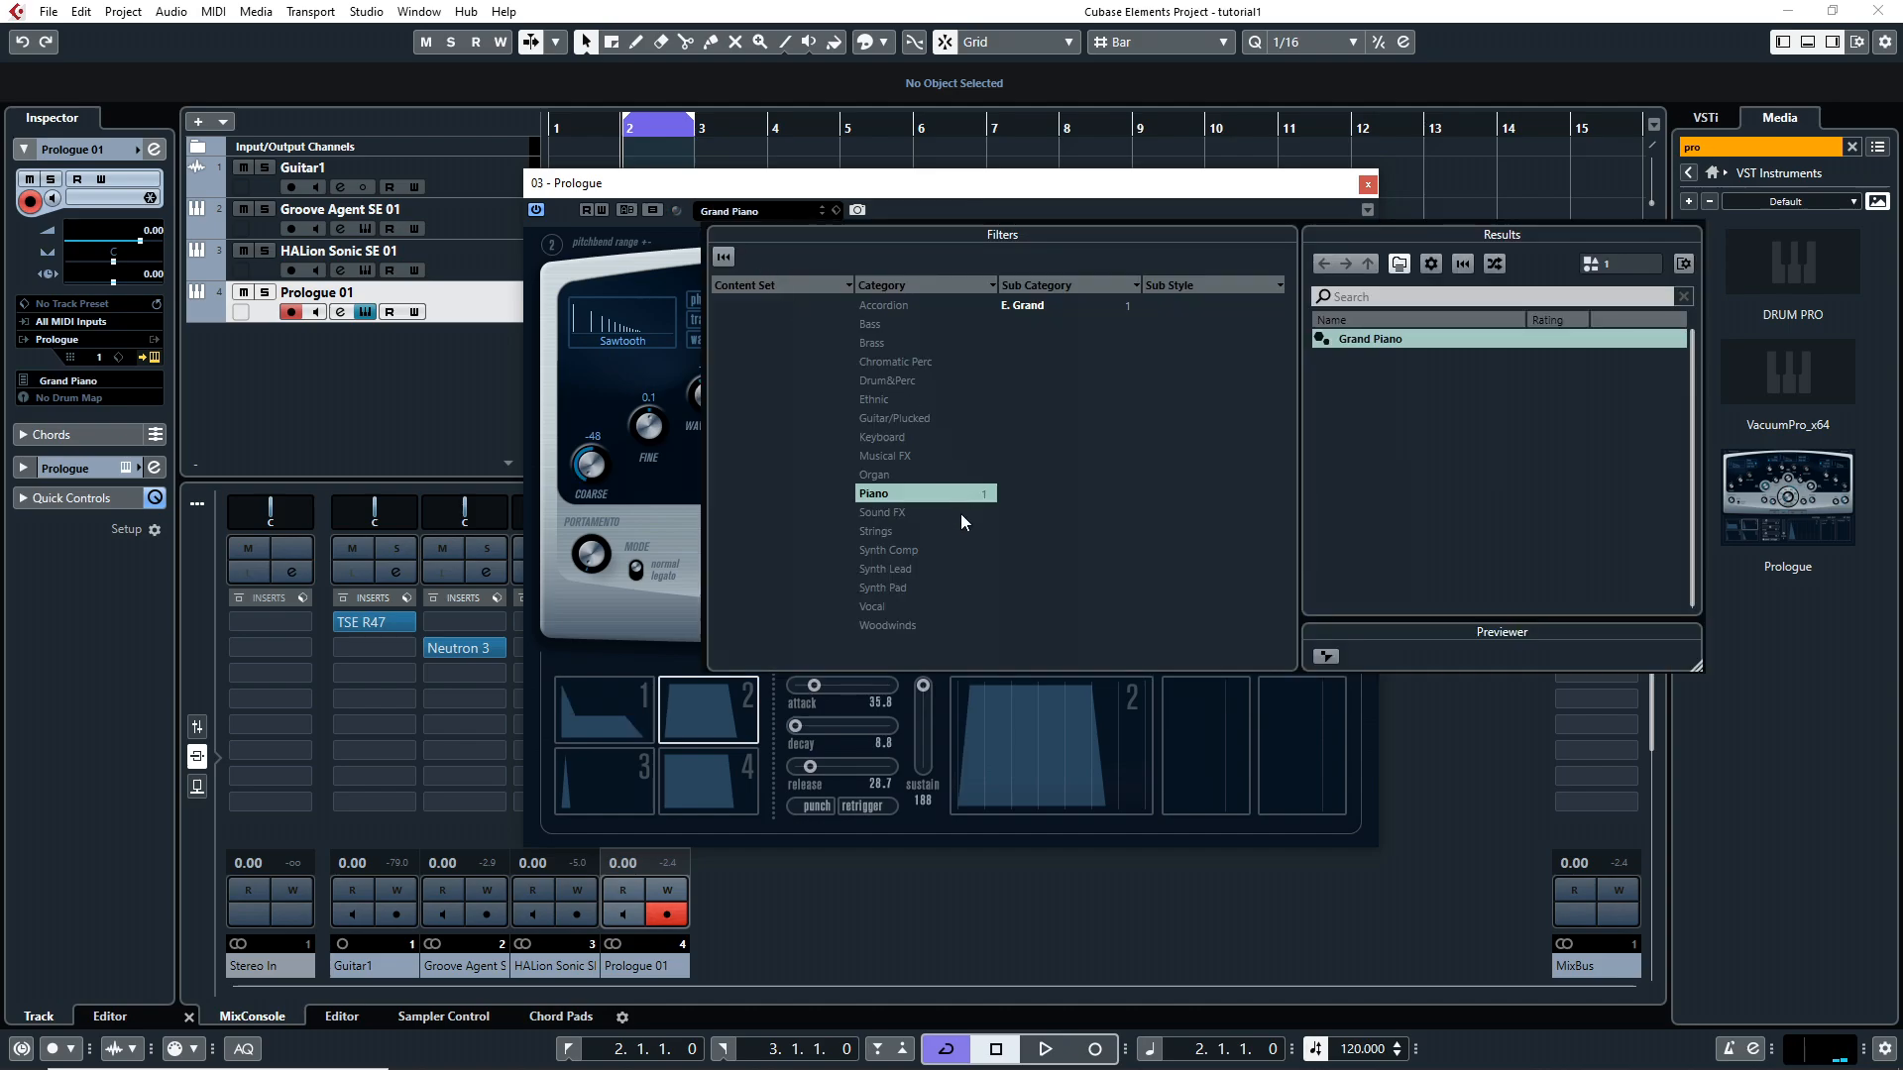
Filter the Prologue presets by the Synth Pad category and Analog sub category and load Analog Orkestra
{"action": "left_click", "coordinate": [908, 550]}
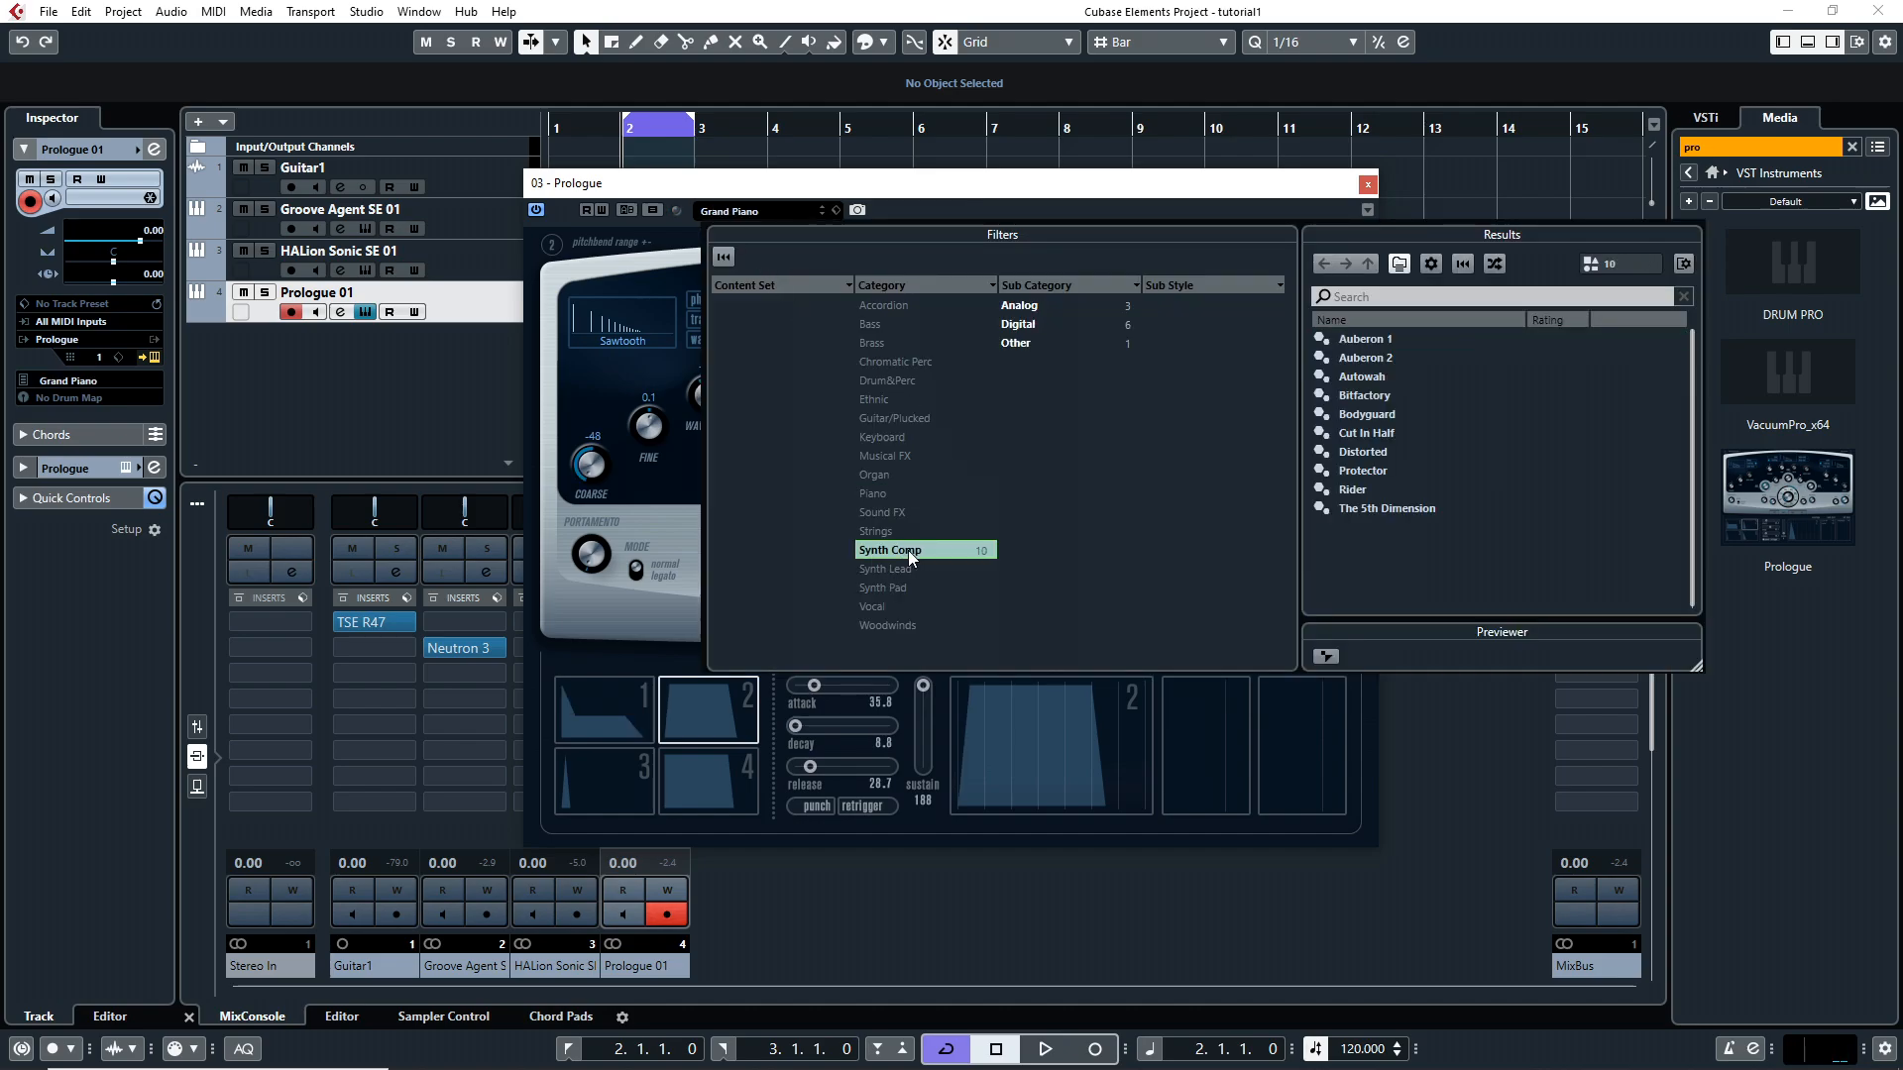
{"action": "left_click", "coordinate": [888, 589]}
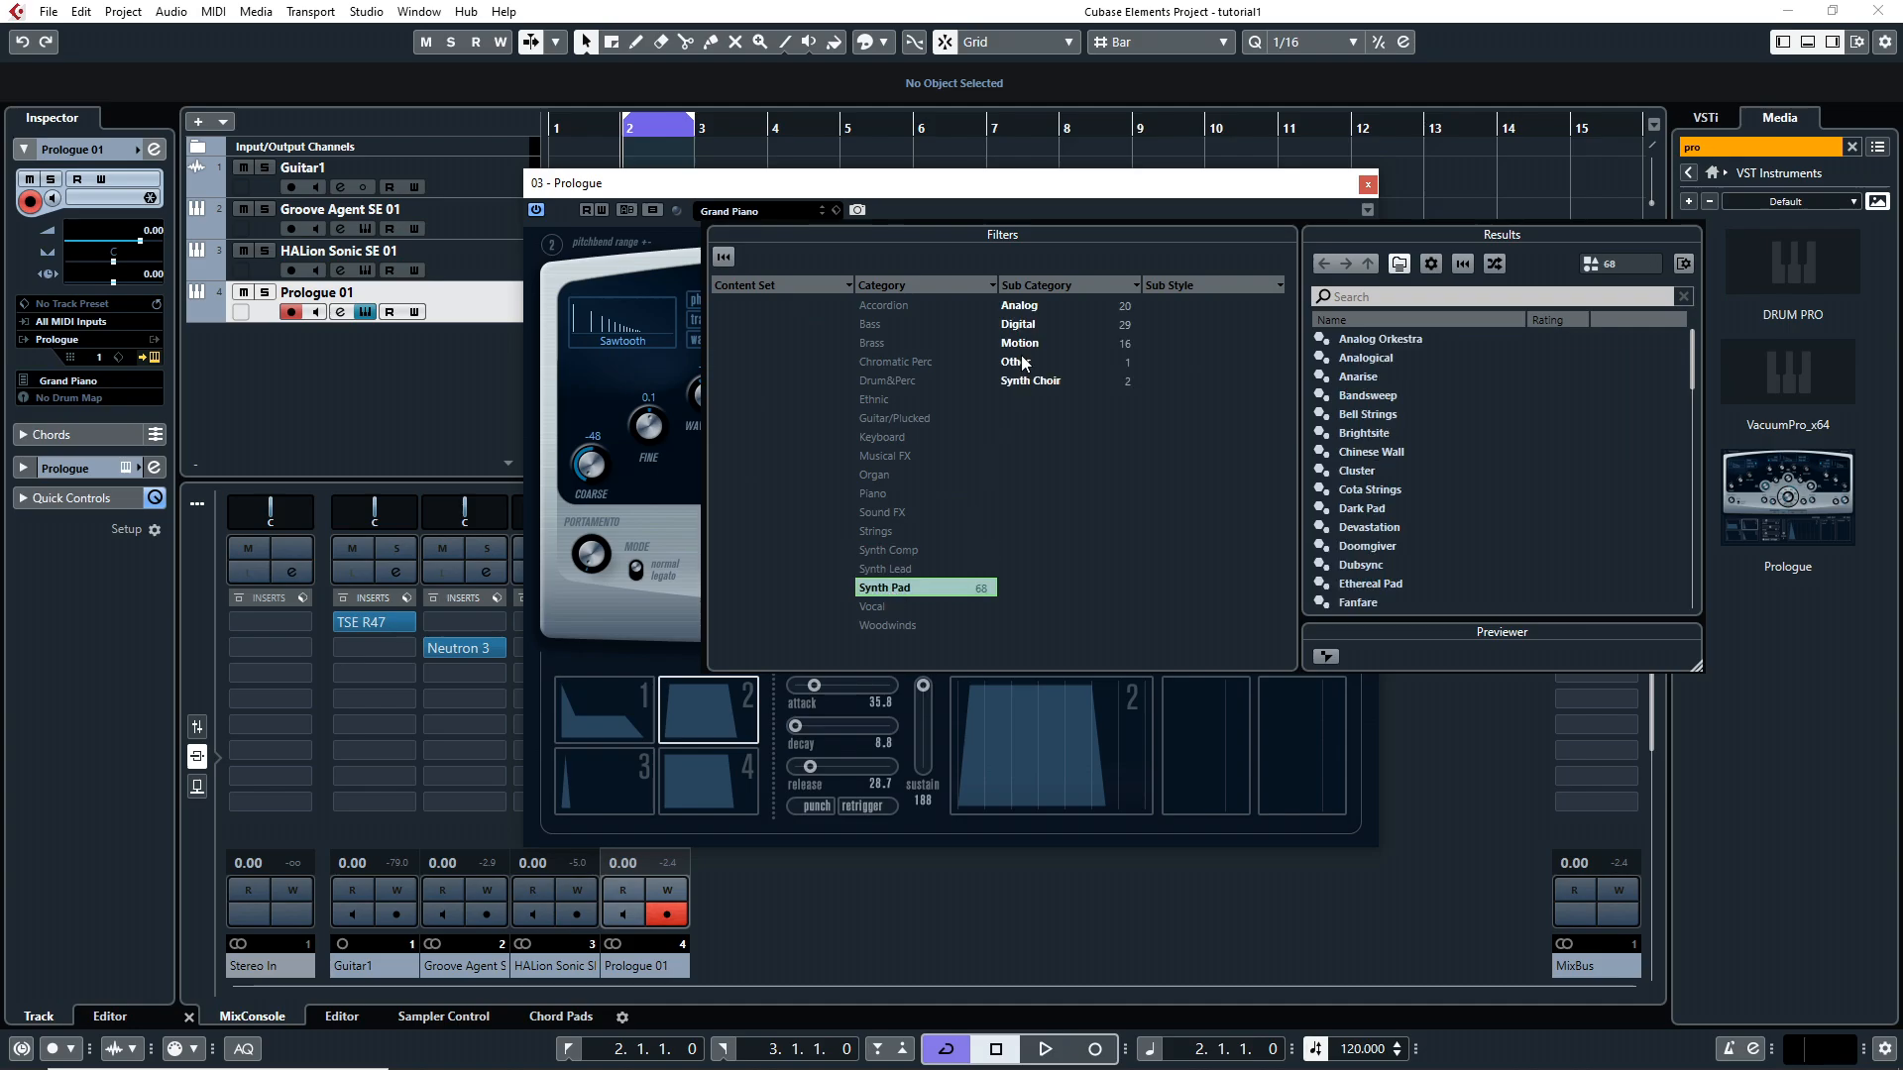
{"action": "left_click", "coordinate": [1021, 307]}
{"action": "double_click", "coordinate": [1398, 341]}
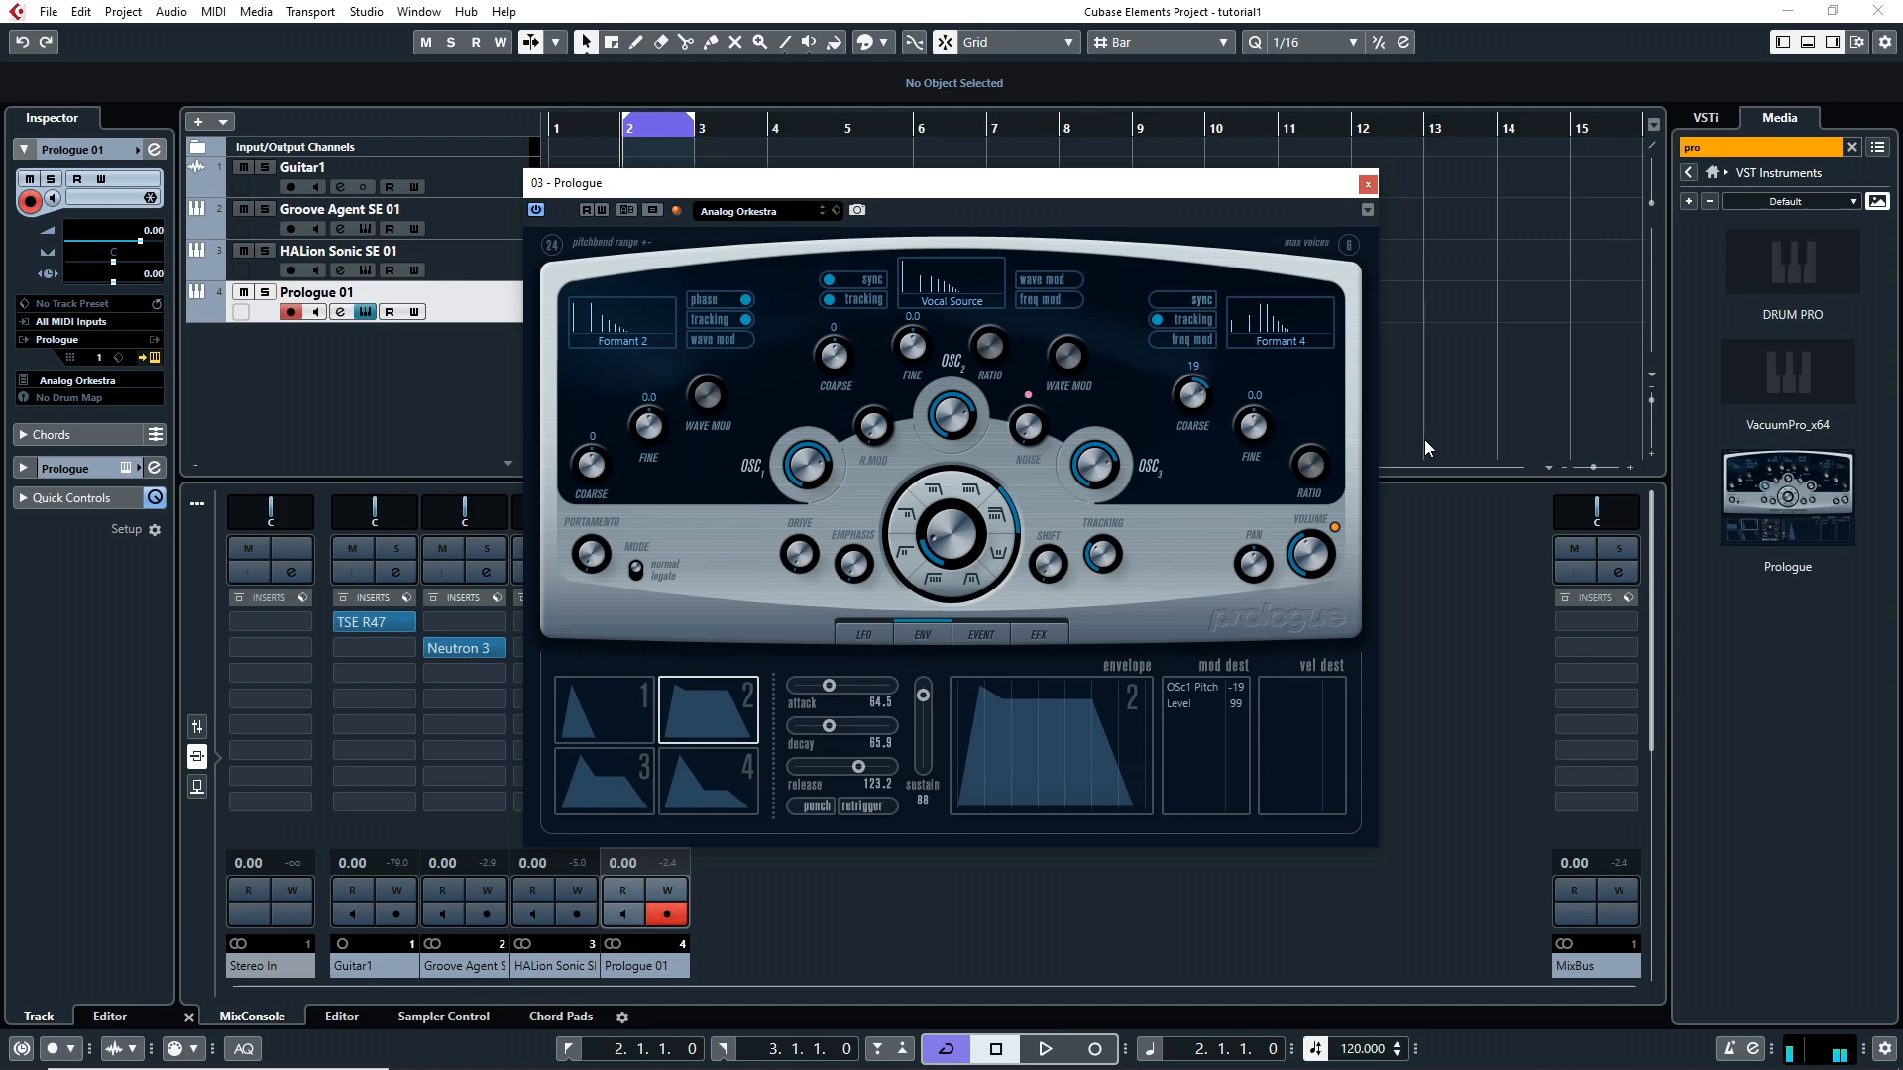
Browse the Prologue presets by category and sub category around the Synth Pad sounds
{"action": "left_click", "coordinate": [716, 211]}
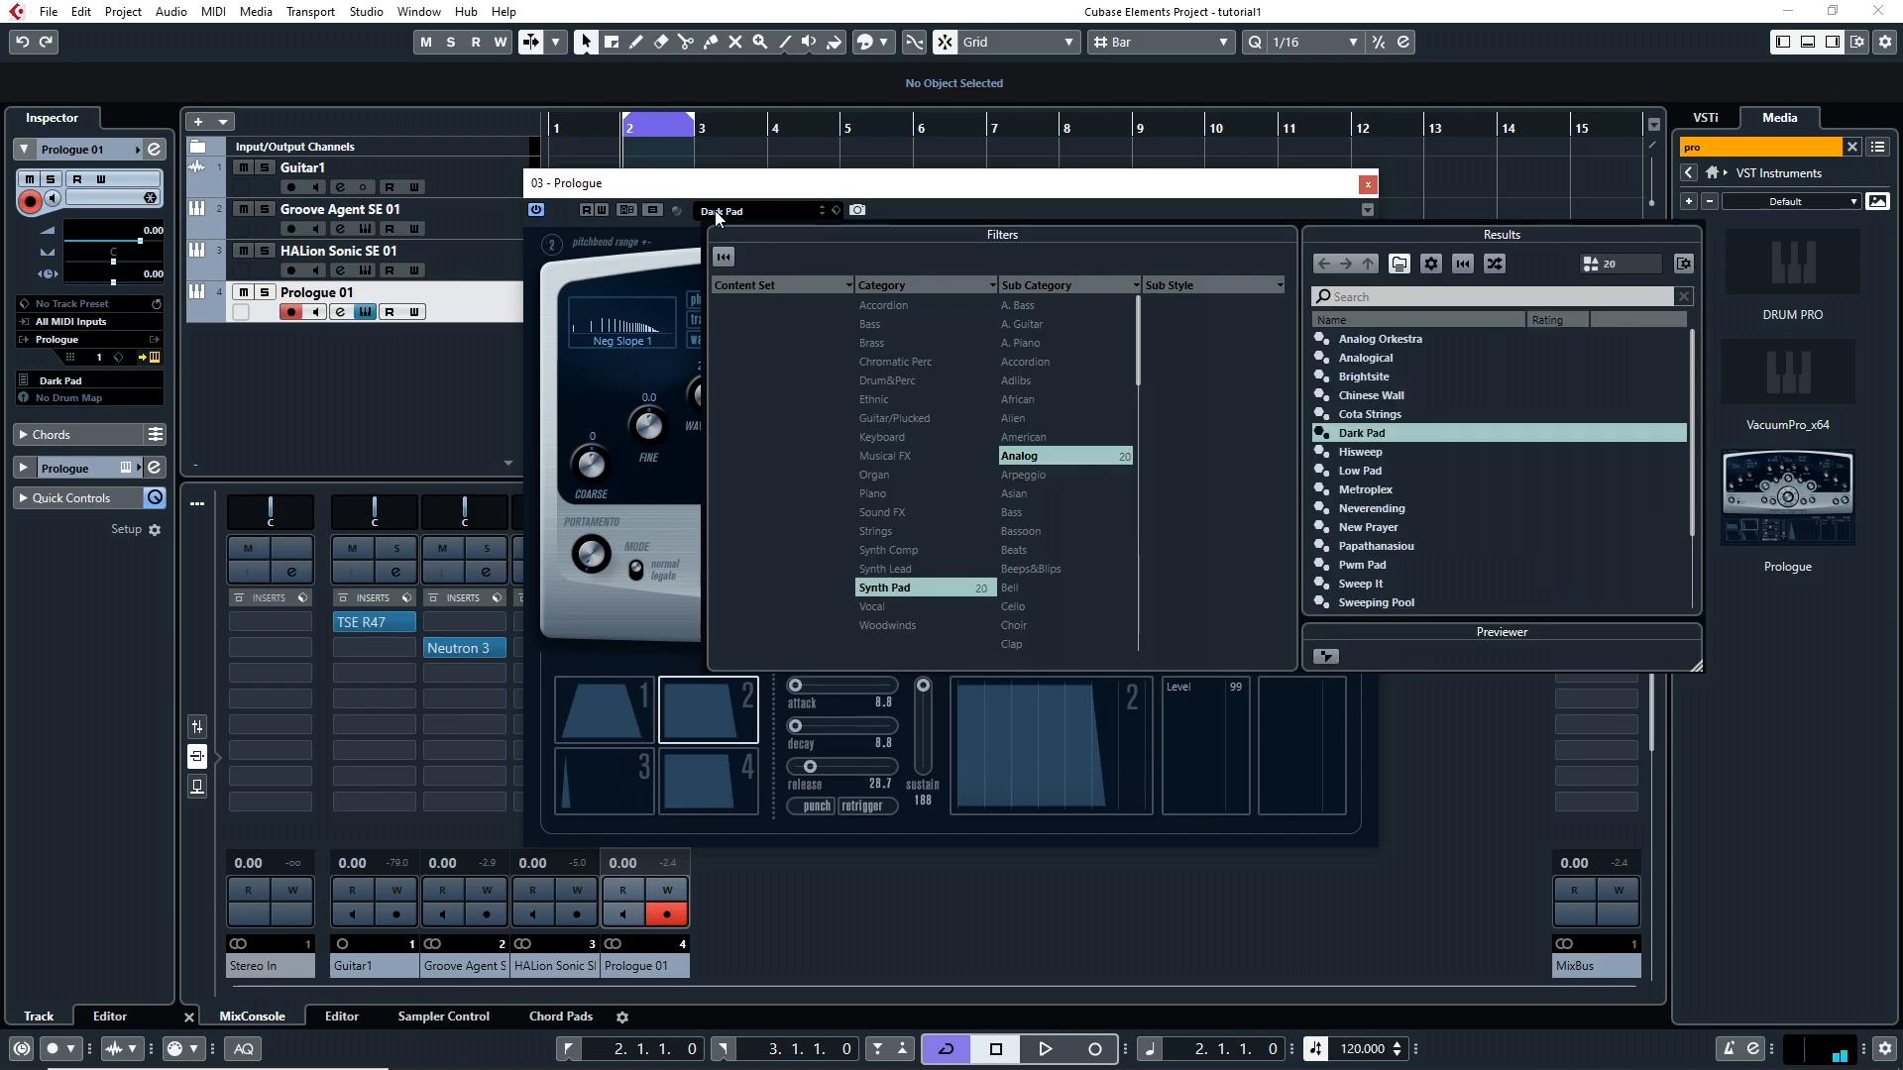
{"action": "left_click", "coordinate": [1018, 479]}
{"action": "left_click", "coordinate": [872, 588]}
{"action": "left_click", "coordinate": [1027, 479]}
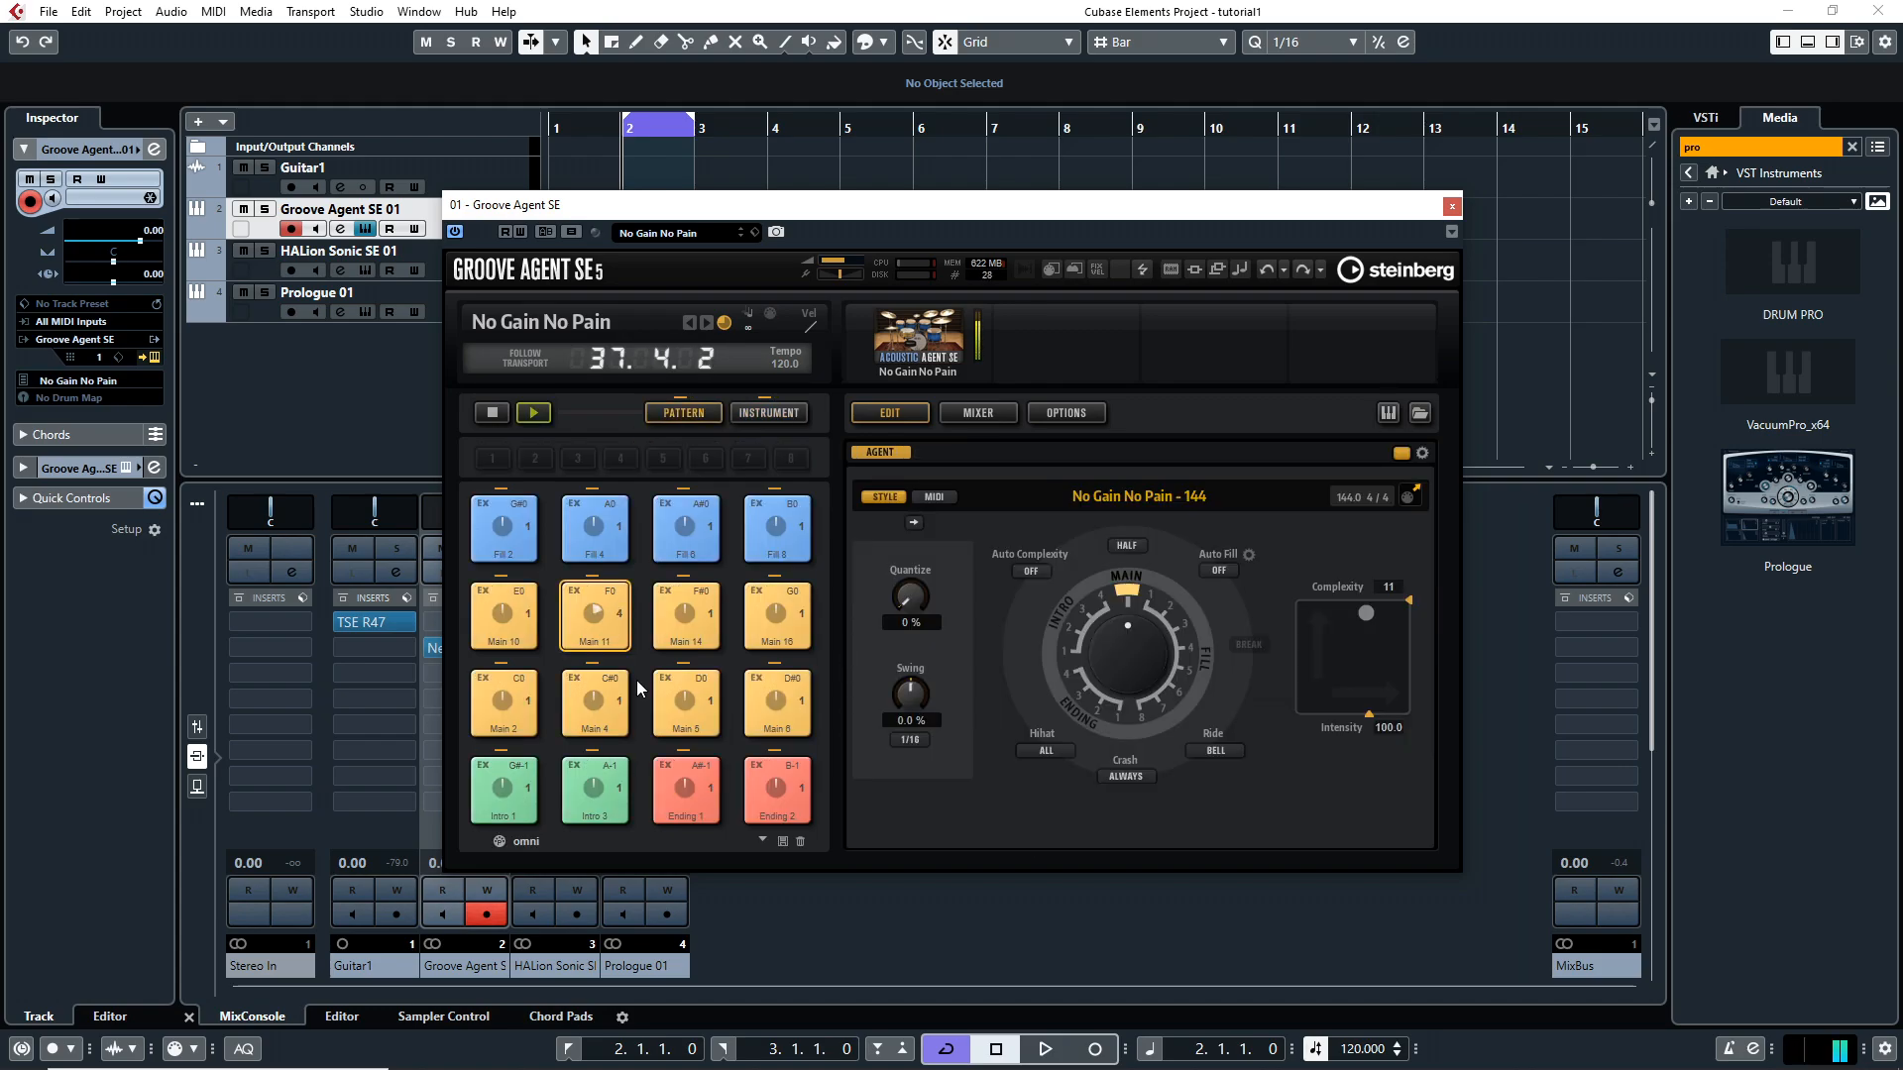
Trigger the Main 14 pattern of the No Gain No Pain kit in Groove Agent SE
{"action": "left_click", "coordinate": [693, 627]}
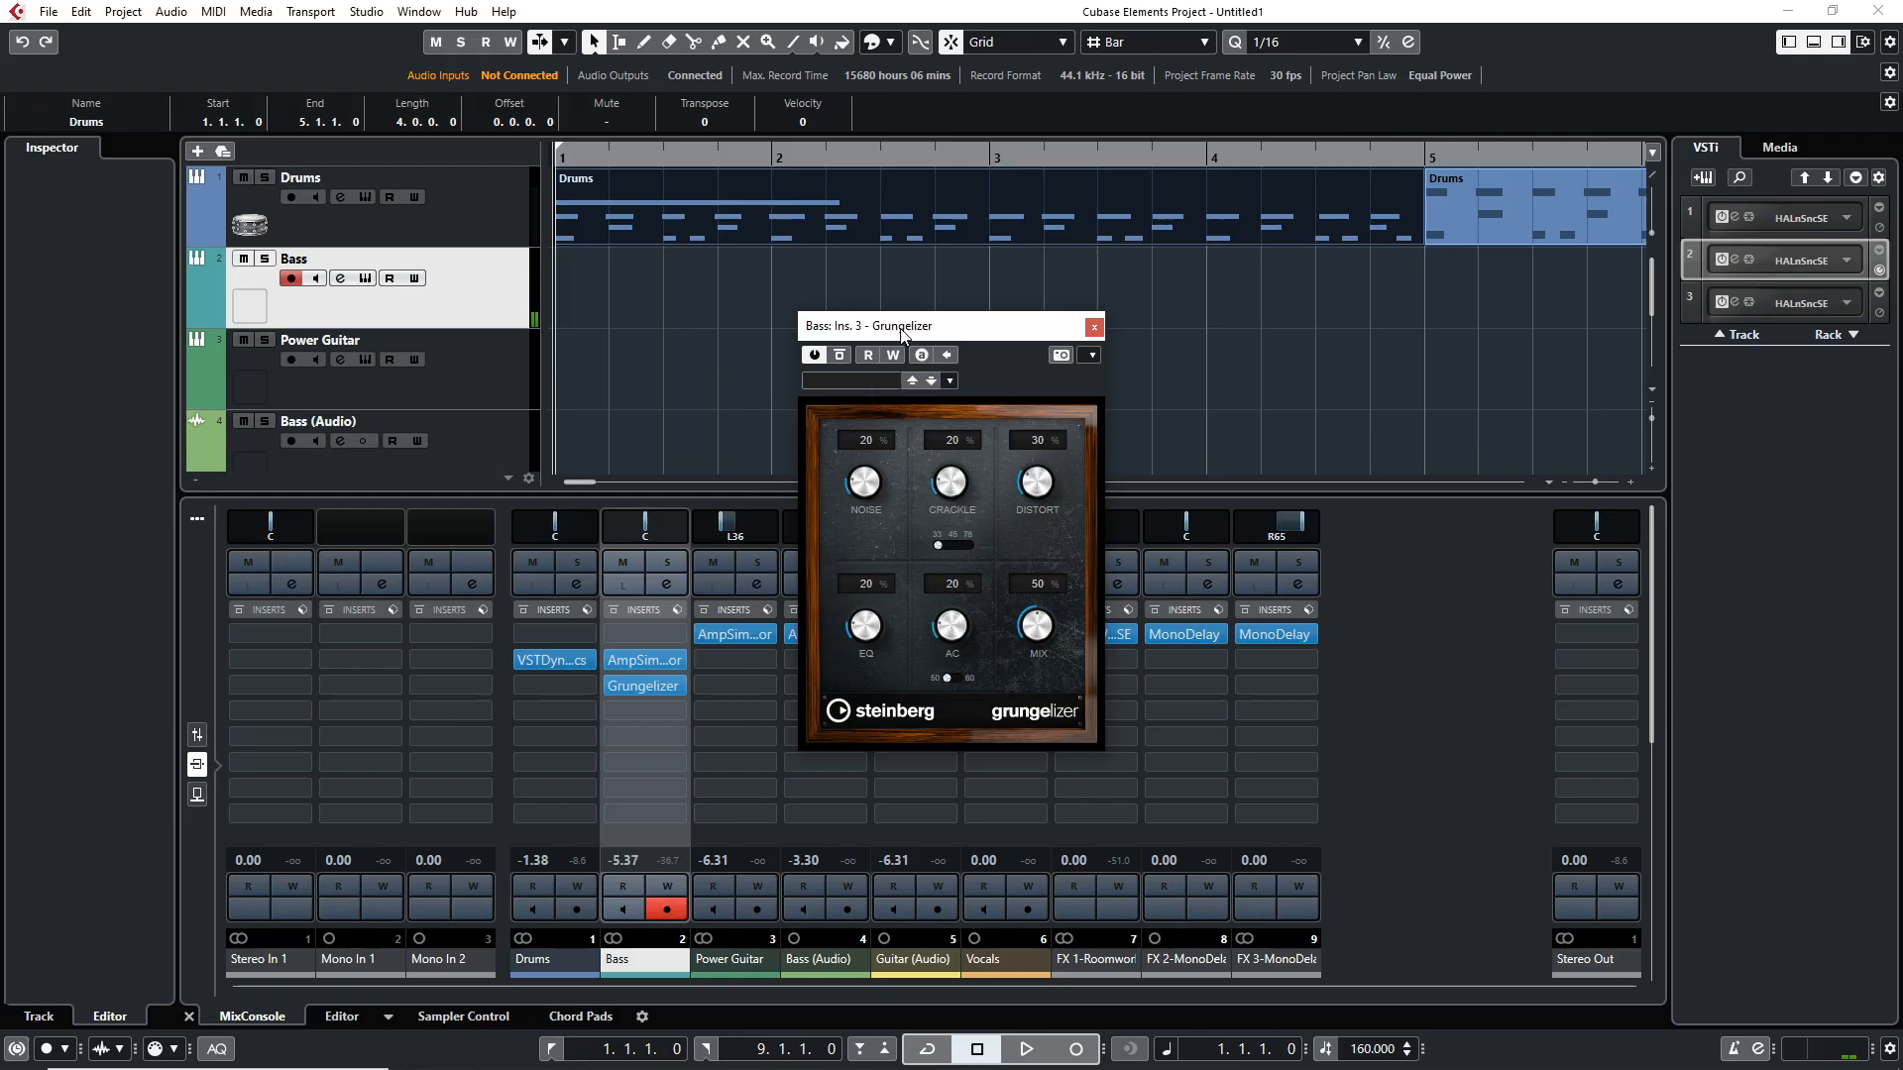
Adjust the knobs of the Grungelizer on the Bass channel, including AC, and load its LoFi 2 preset
{"action": "left_click_drag", "start_coordinate": [902, 334], "coordinate": [755, 438]}
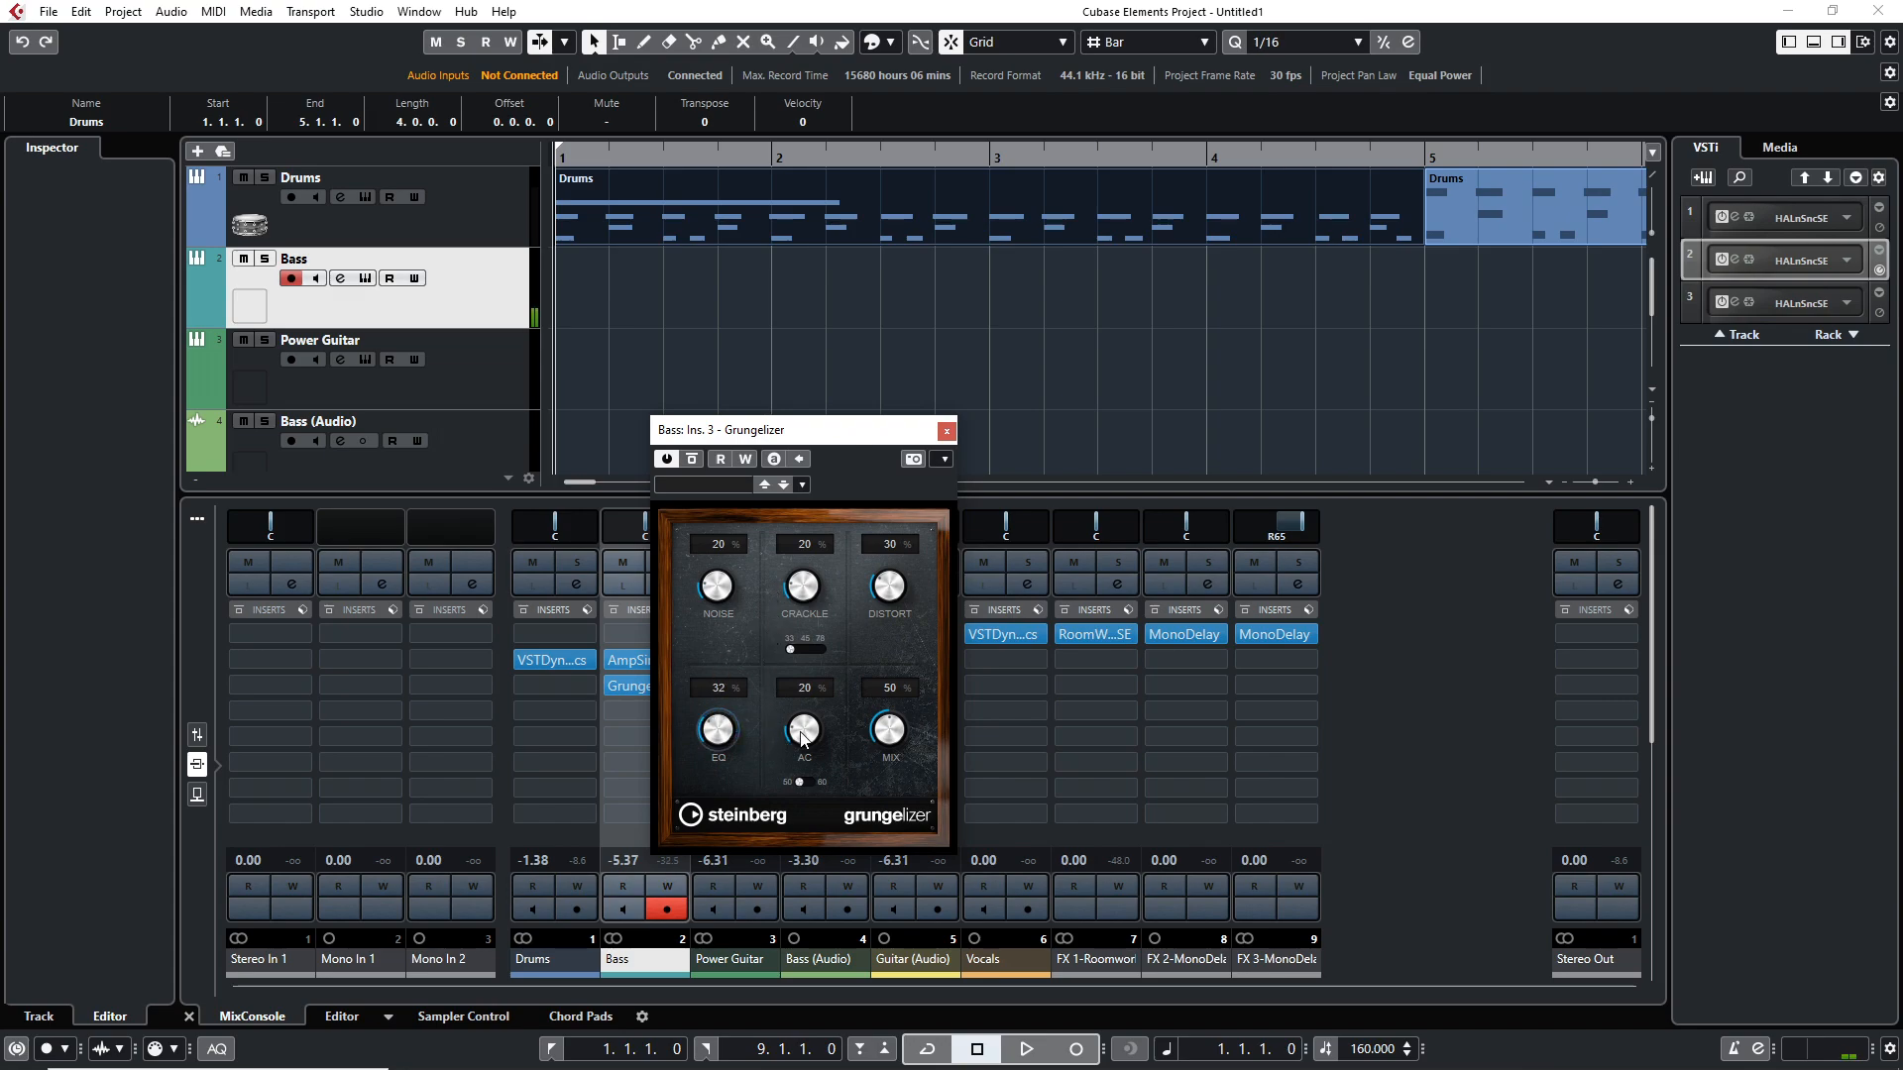
{"action": "left_click_drag", "start_coordinate": [854, 567], "coordinate": [839, 623]}
{"action": "left_click_drag", "start_coordinate": [820, 730], "coordinate": [816, 745]}
{"action": "left_click", "coordinate": [691, 486]}
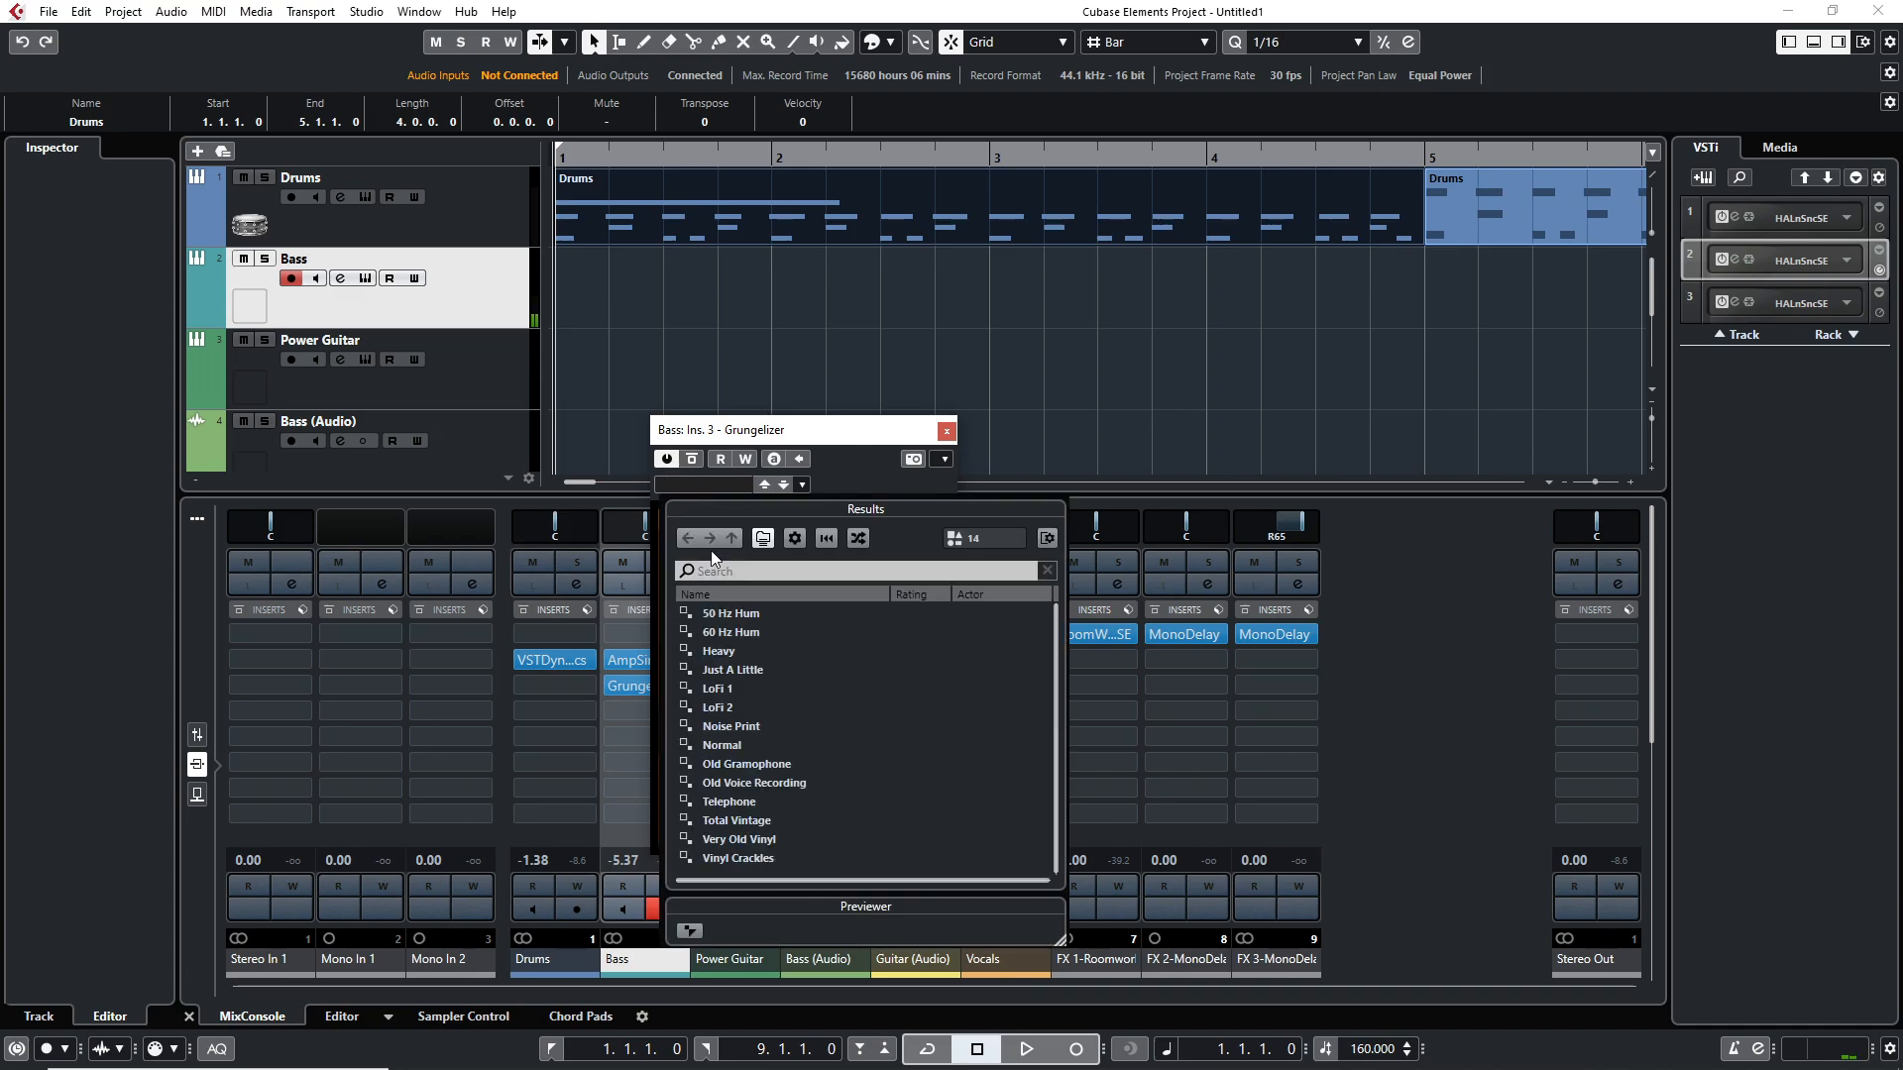
{"action": "double_click", "coordinate": [724, 709]}
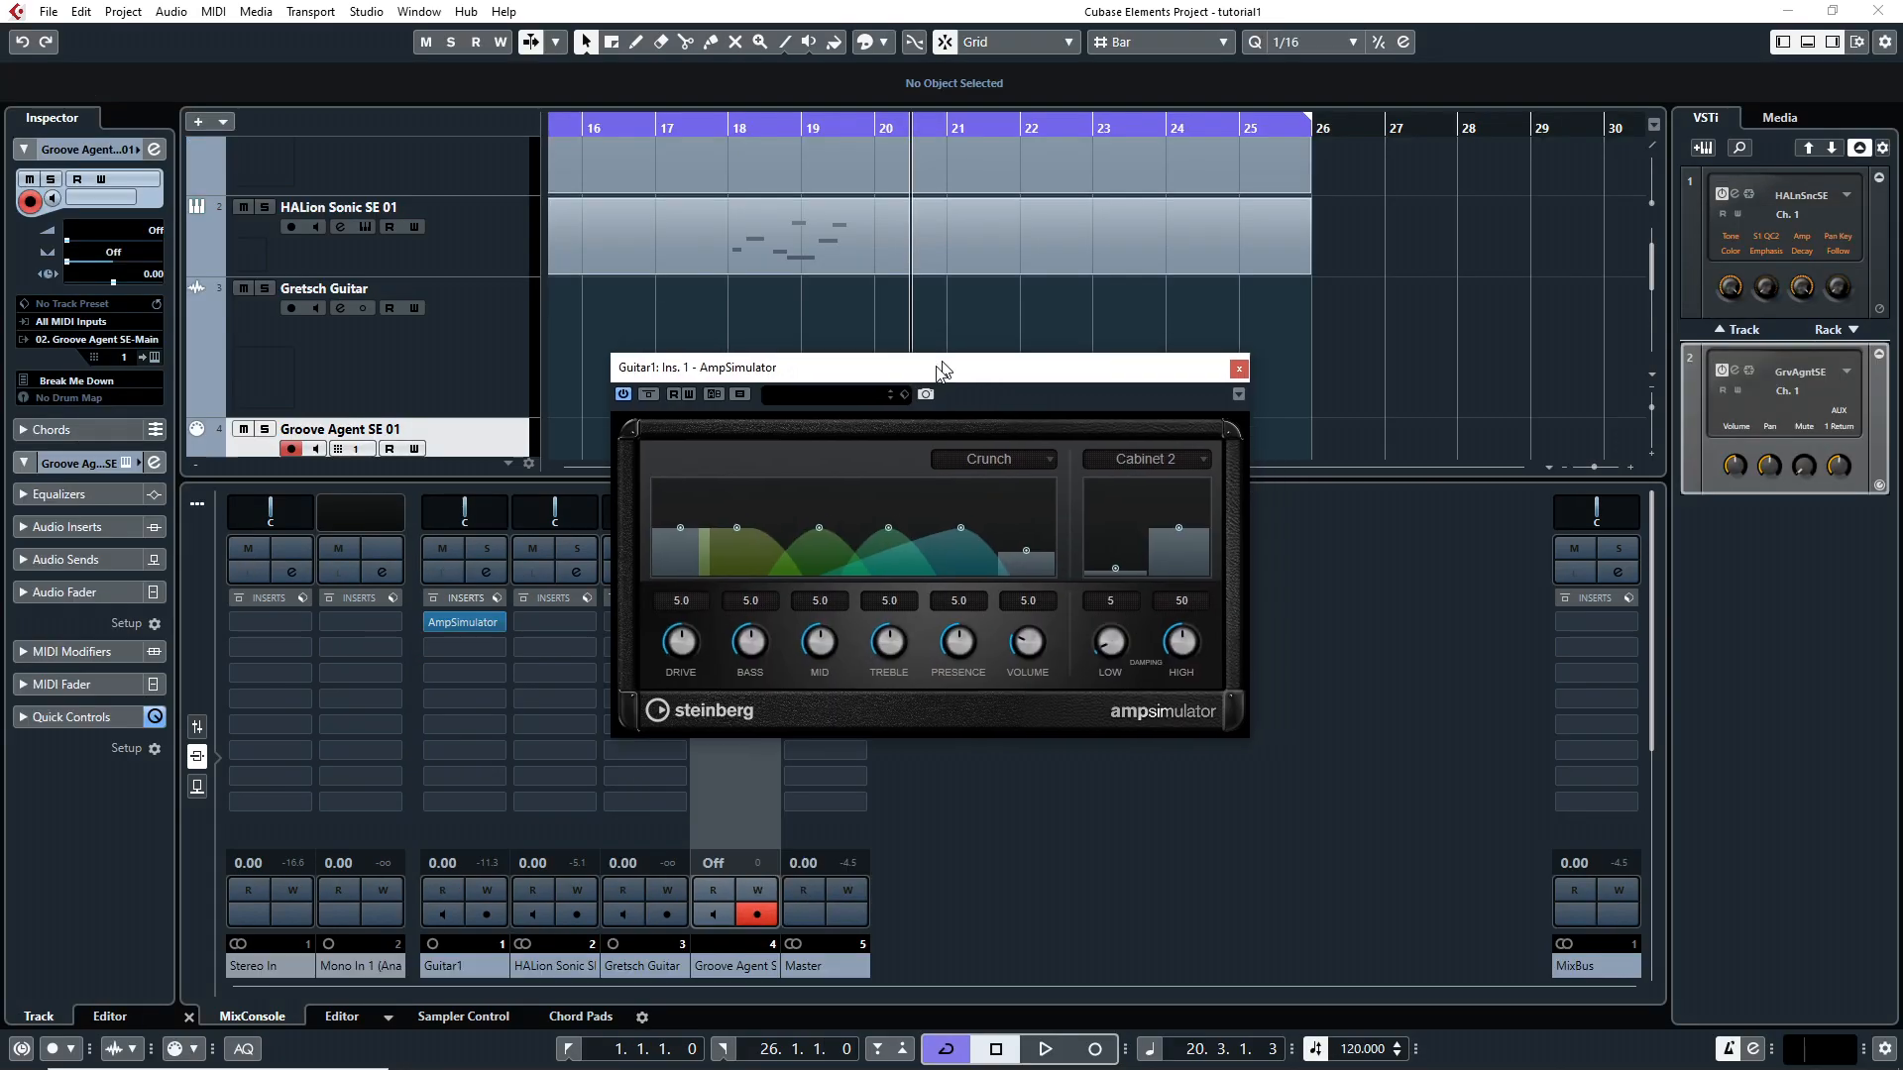
Audition the guitar through the AmpSimulator on Guitar1 and change the amp model to Modern
{"action": "left_click_drag", "start_coordinate": [939, 370], "coordinate": [763, 498]}
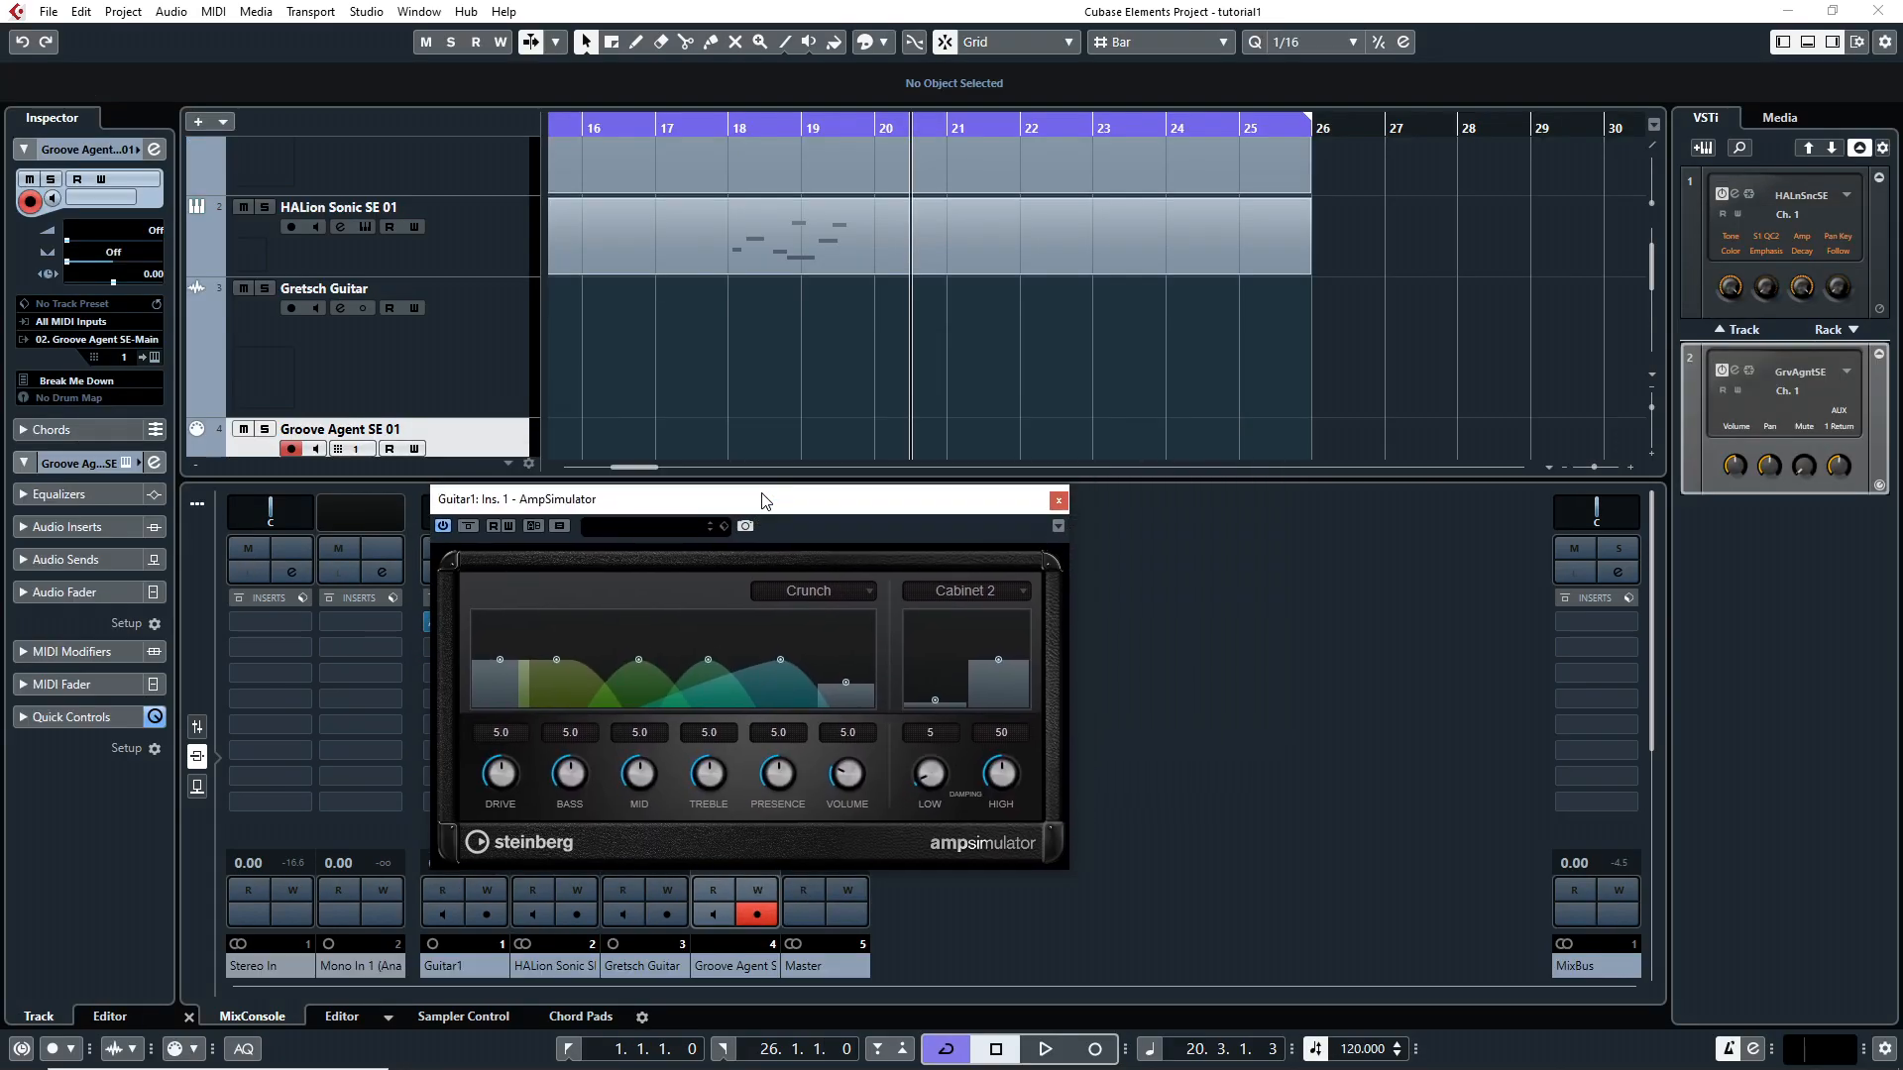
{"action": "key", "text": "space"}
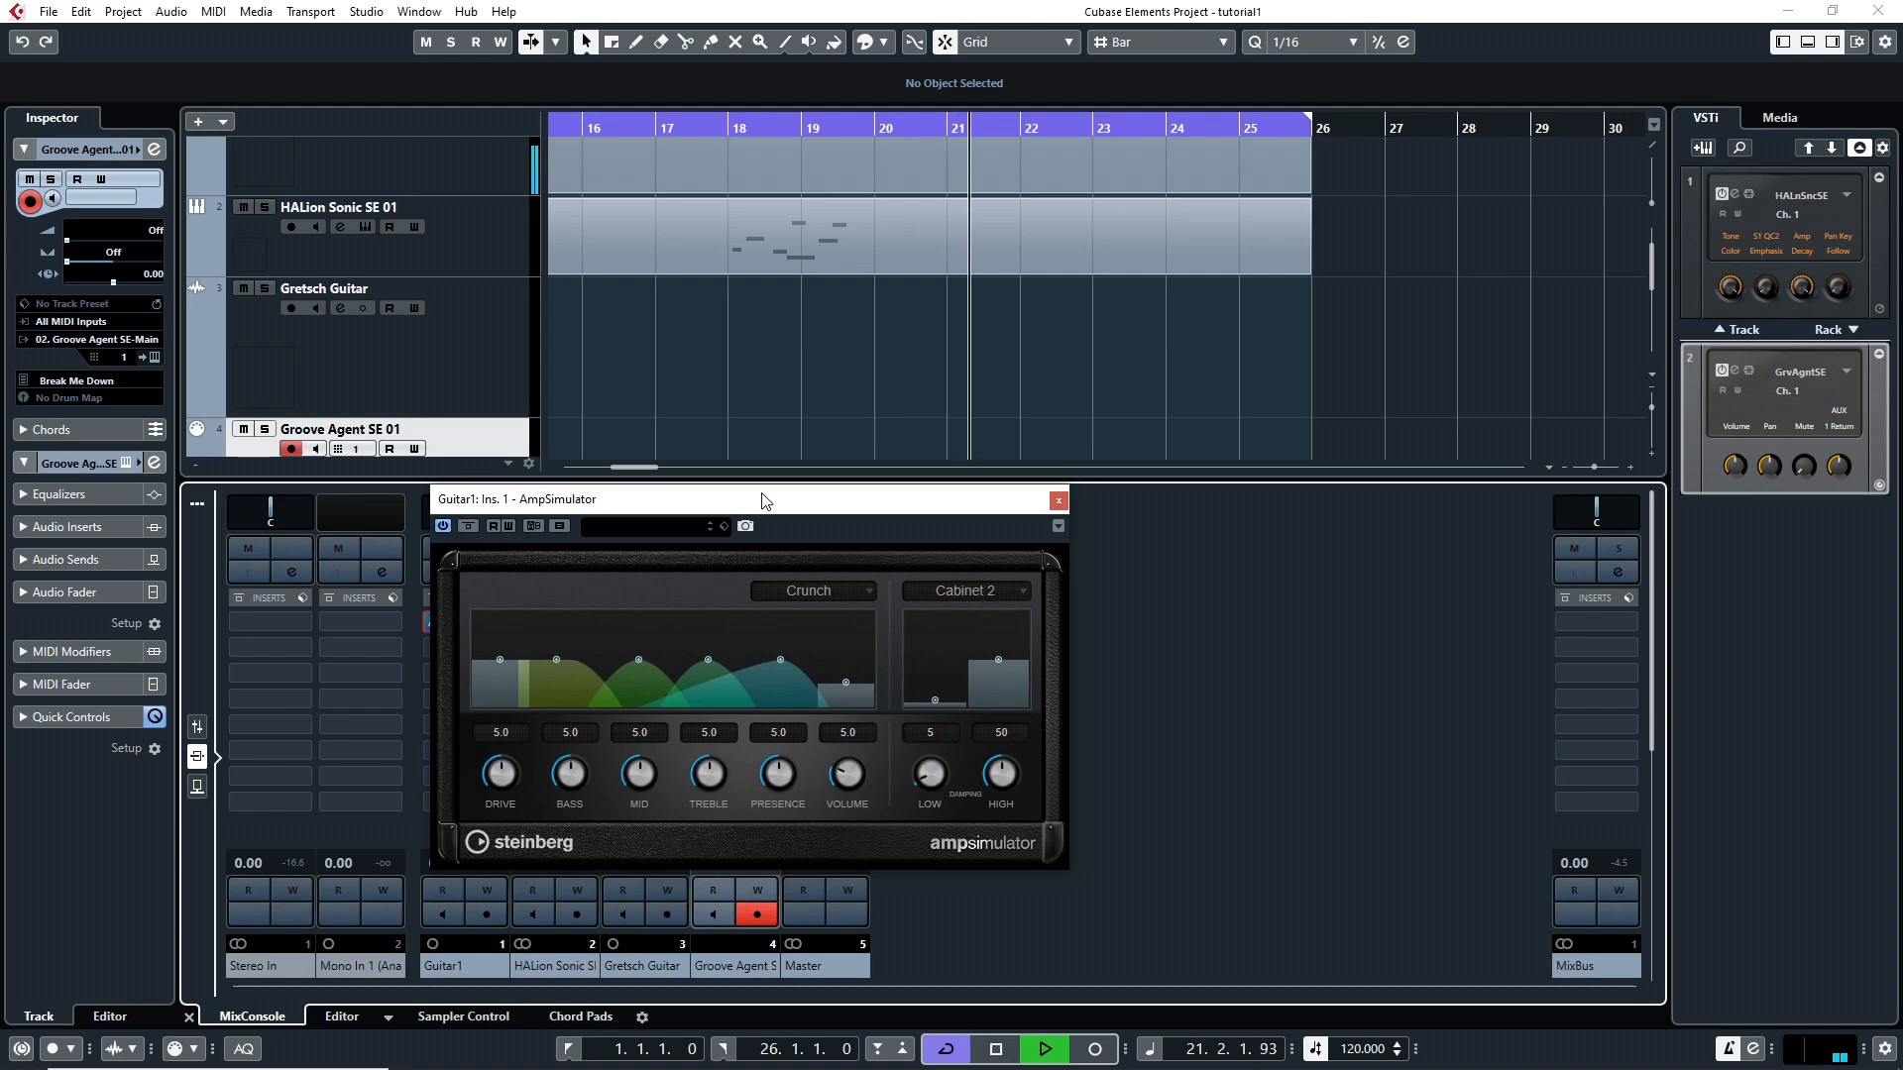
{"action": "key", "text": "space"}
{"action": "left_click", "coordinate": [842, 591]}
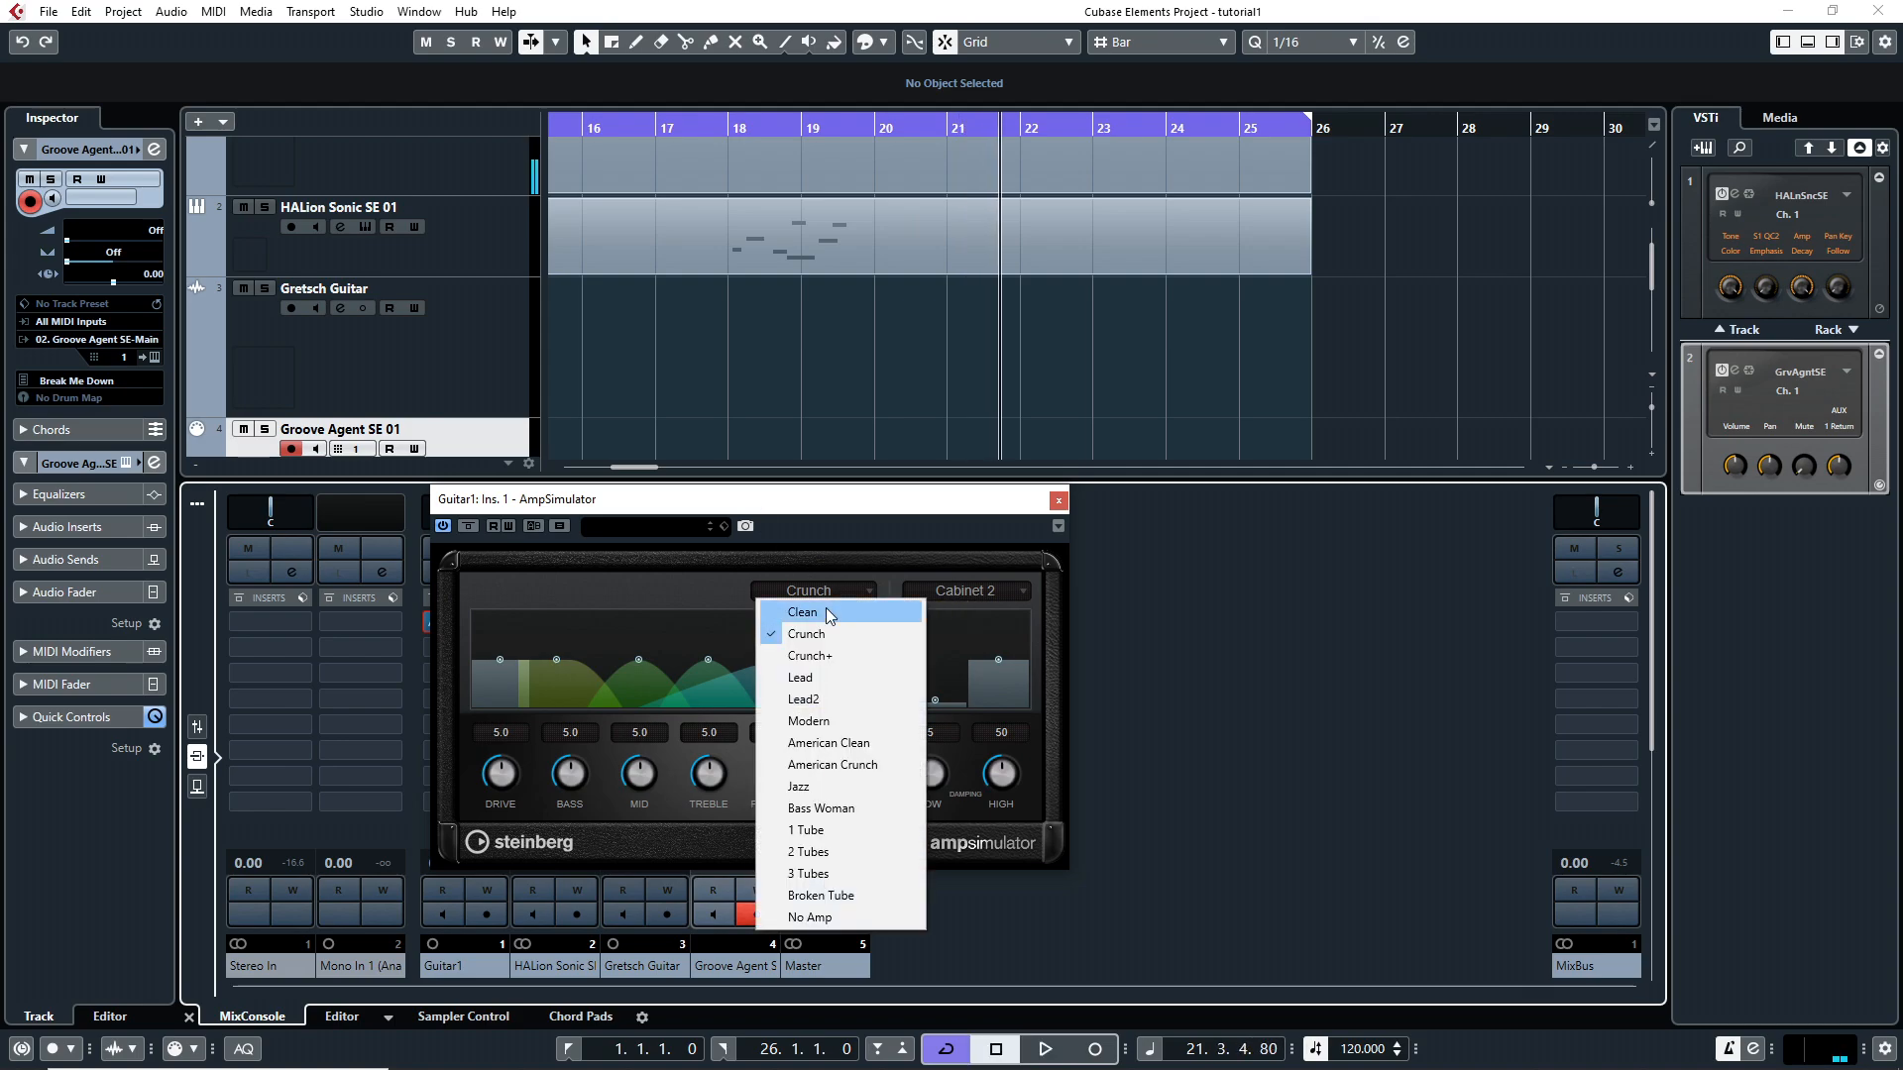
{"action": "left_click", "coordinate": [839, 722]}
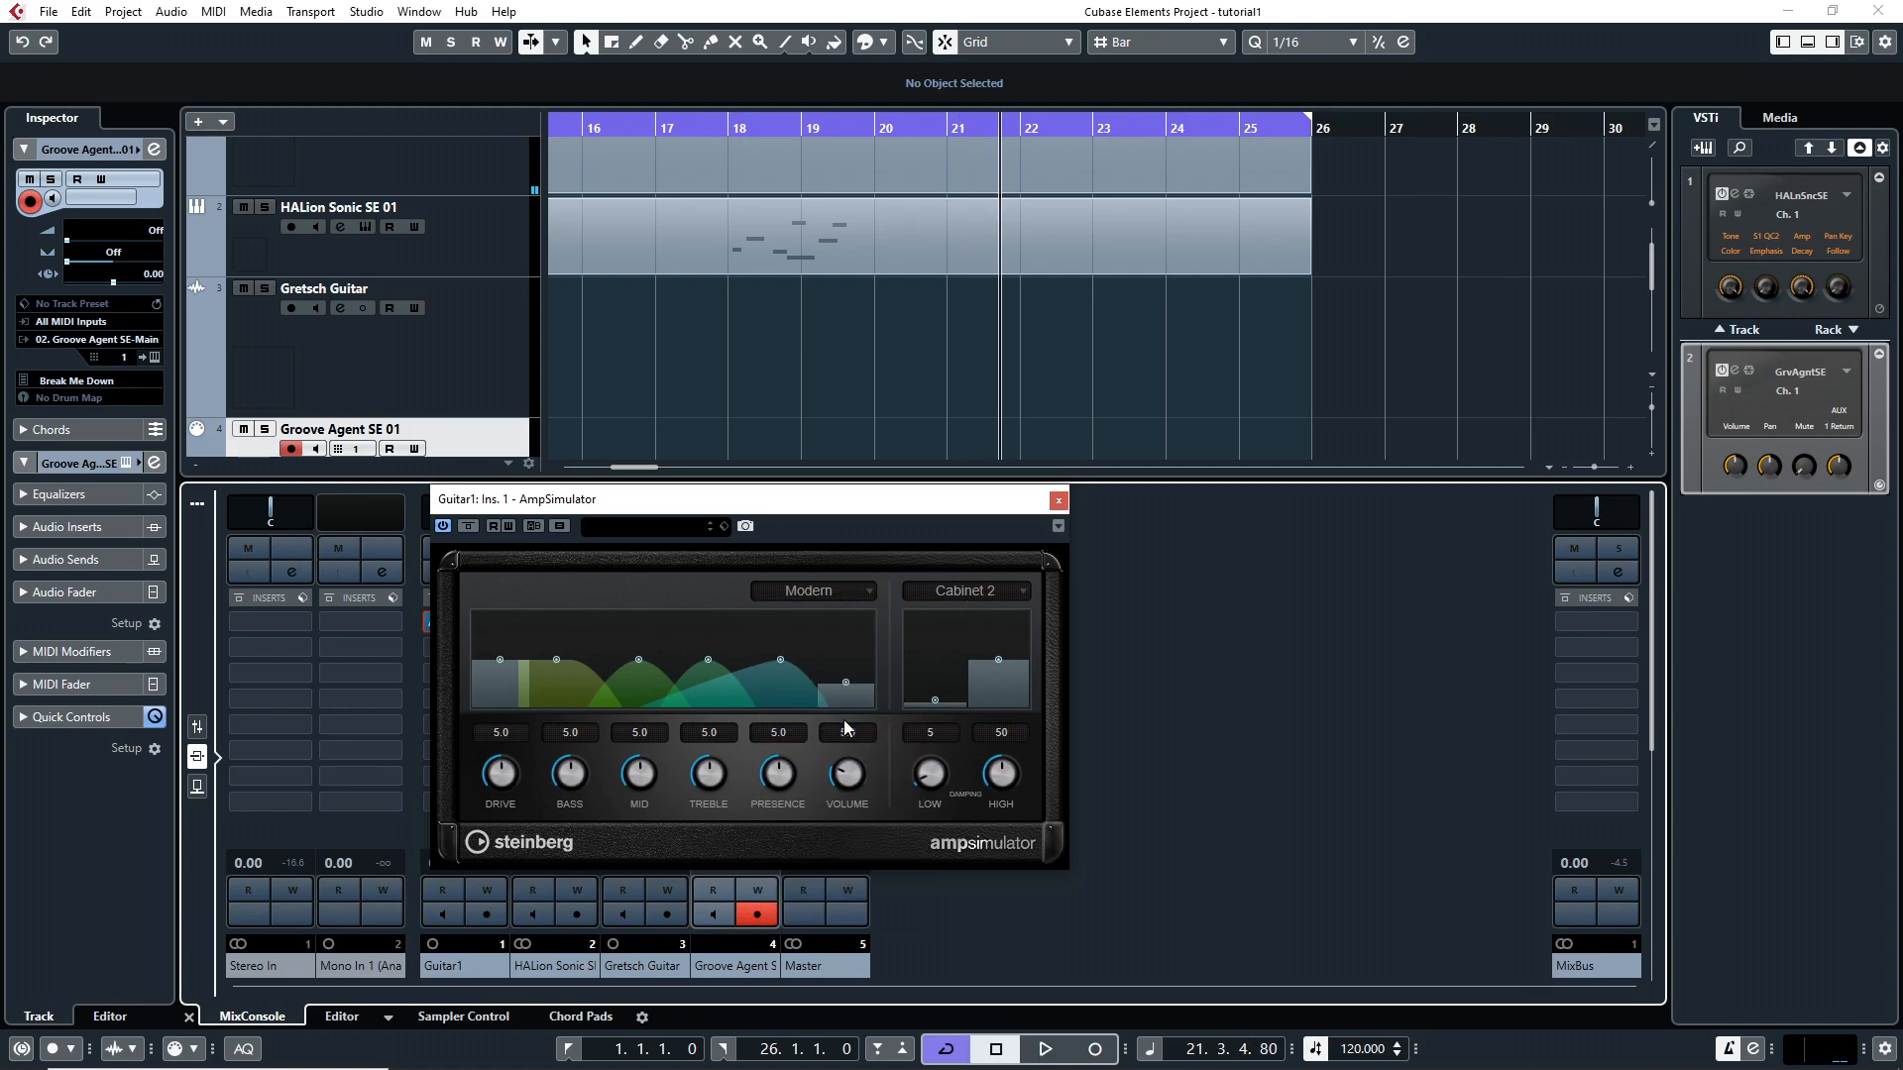
Try the British Custom amplifier in the VST Amp Rack on Guitar1 and switch to the Tweed amplifier
{"action": "left_click", "coordinate": [932, 612]}
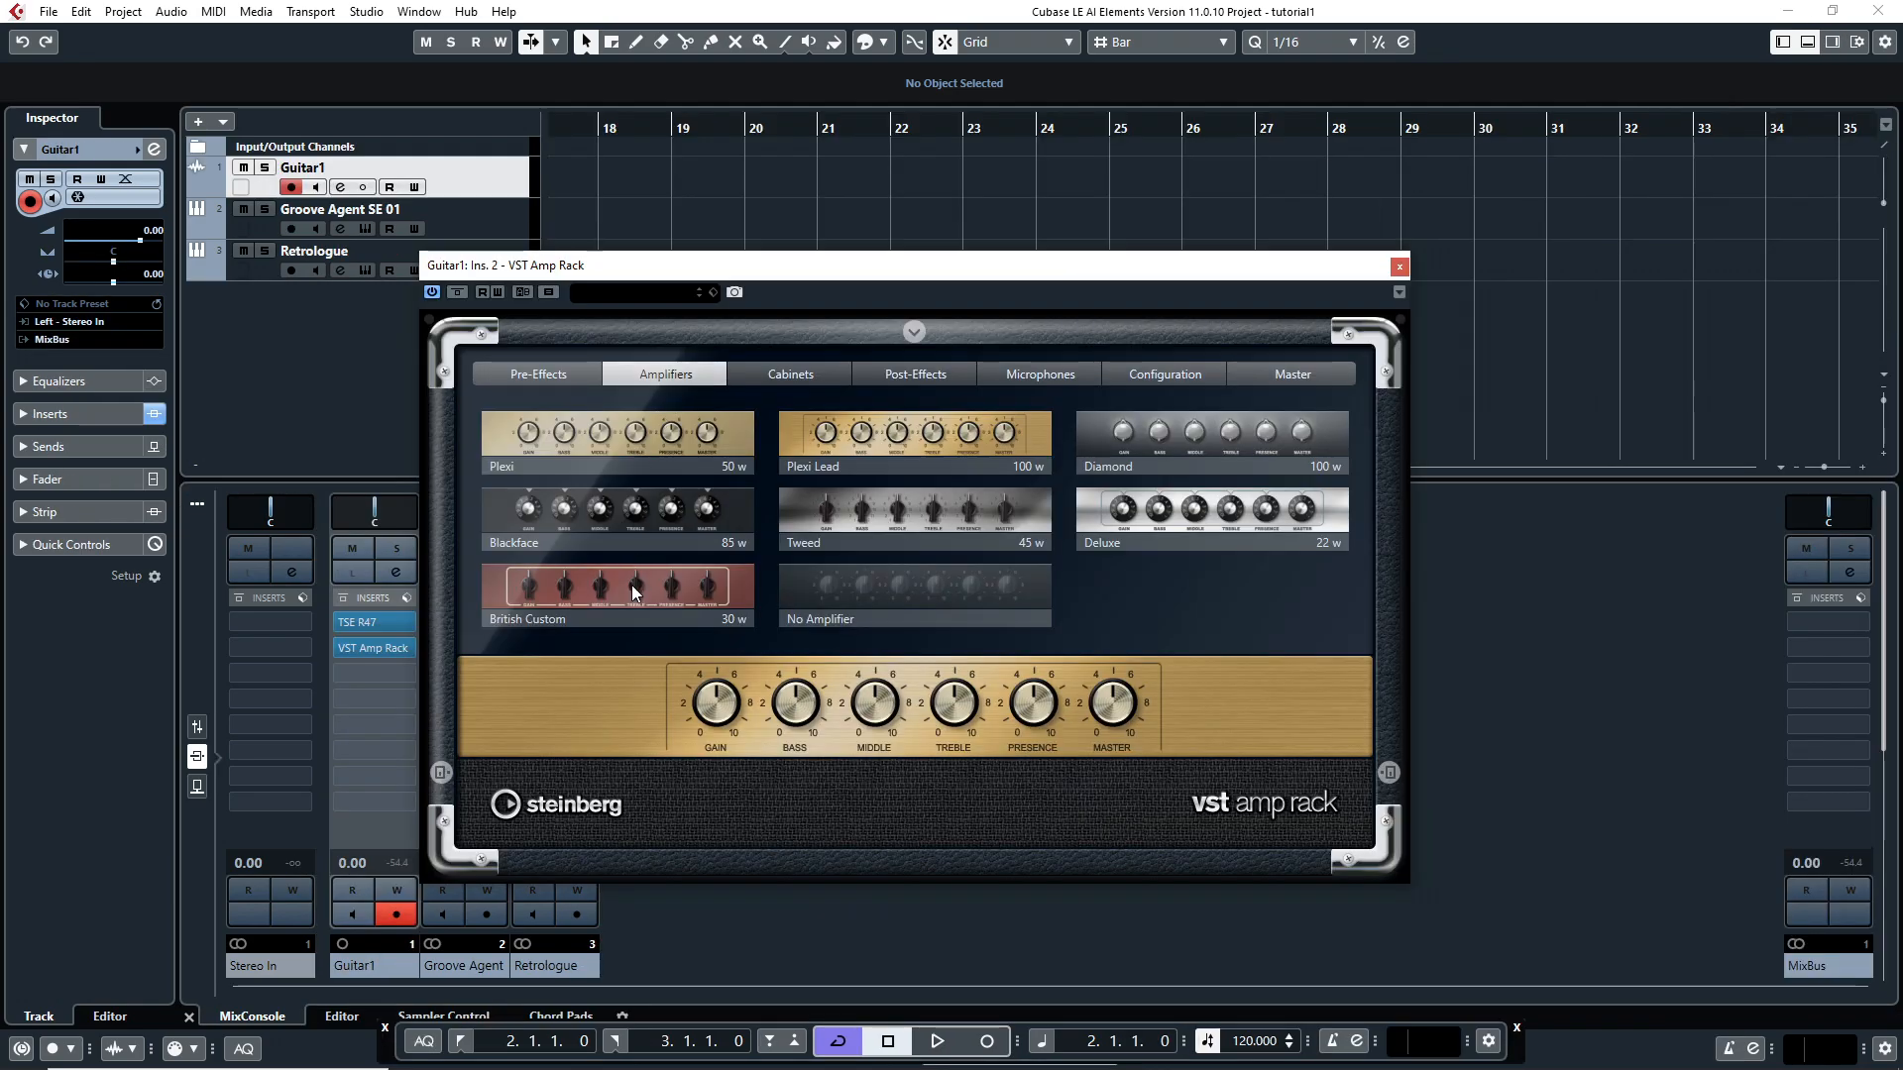
{"action": "left_click", "coordinate": [633, 585]}
{"action": "left_click", "coordinate": [788, 525]}
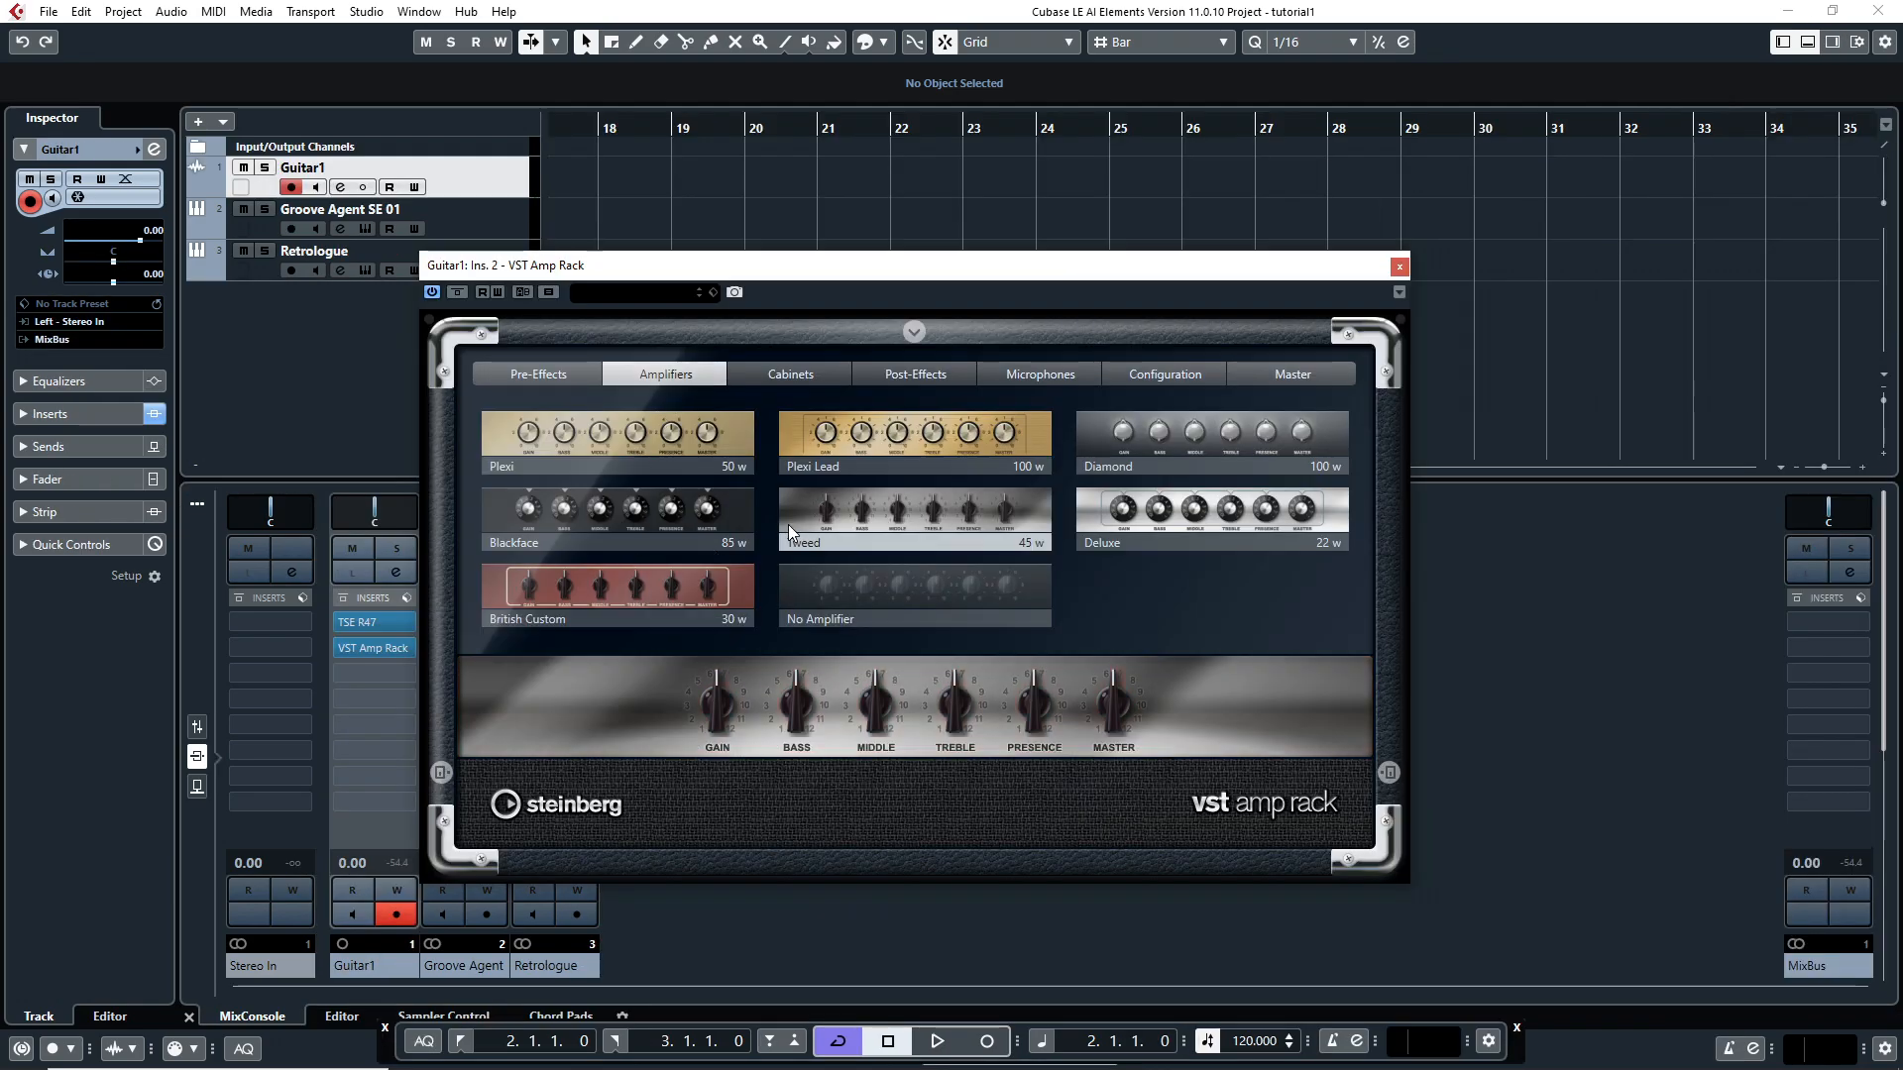
Try the Blackface and Tweed cabinets in the VST Amp Rack, the linked amplifier and cabinet choice, and the British Custom cabinet
{"action": "left_click", "coordinate": [788, 375]}
{"action": "left_click", "coordinate": [1080, 489]}
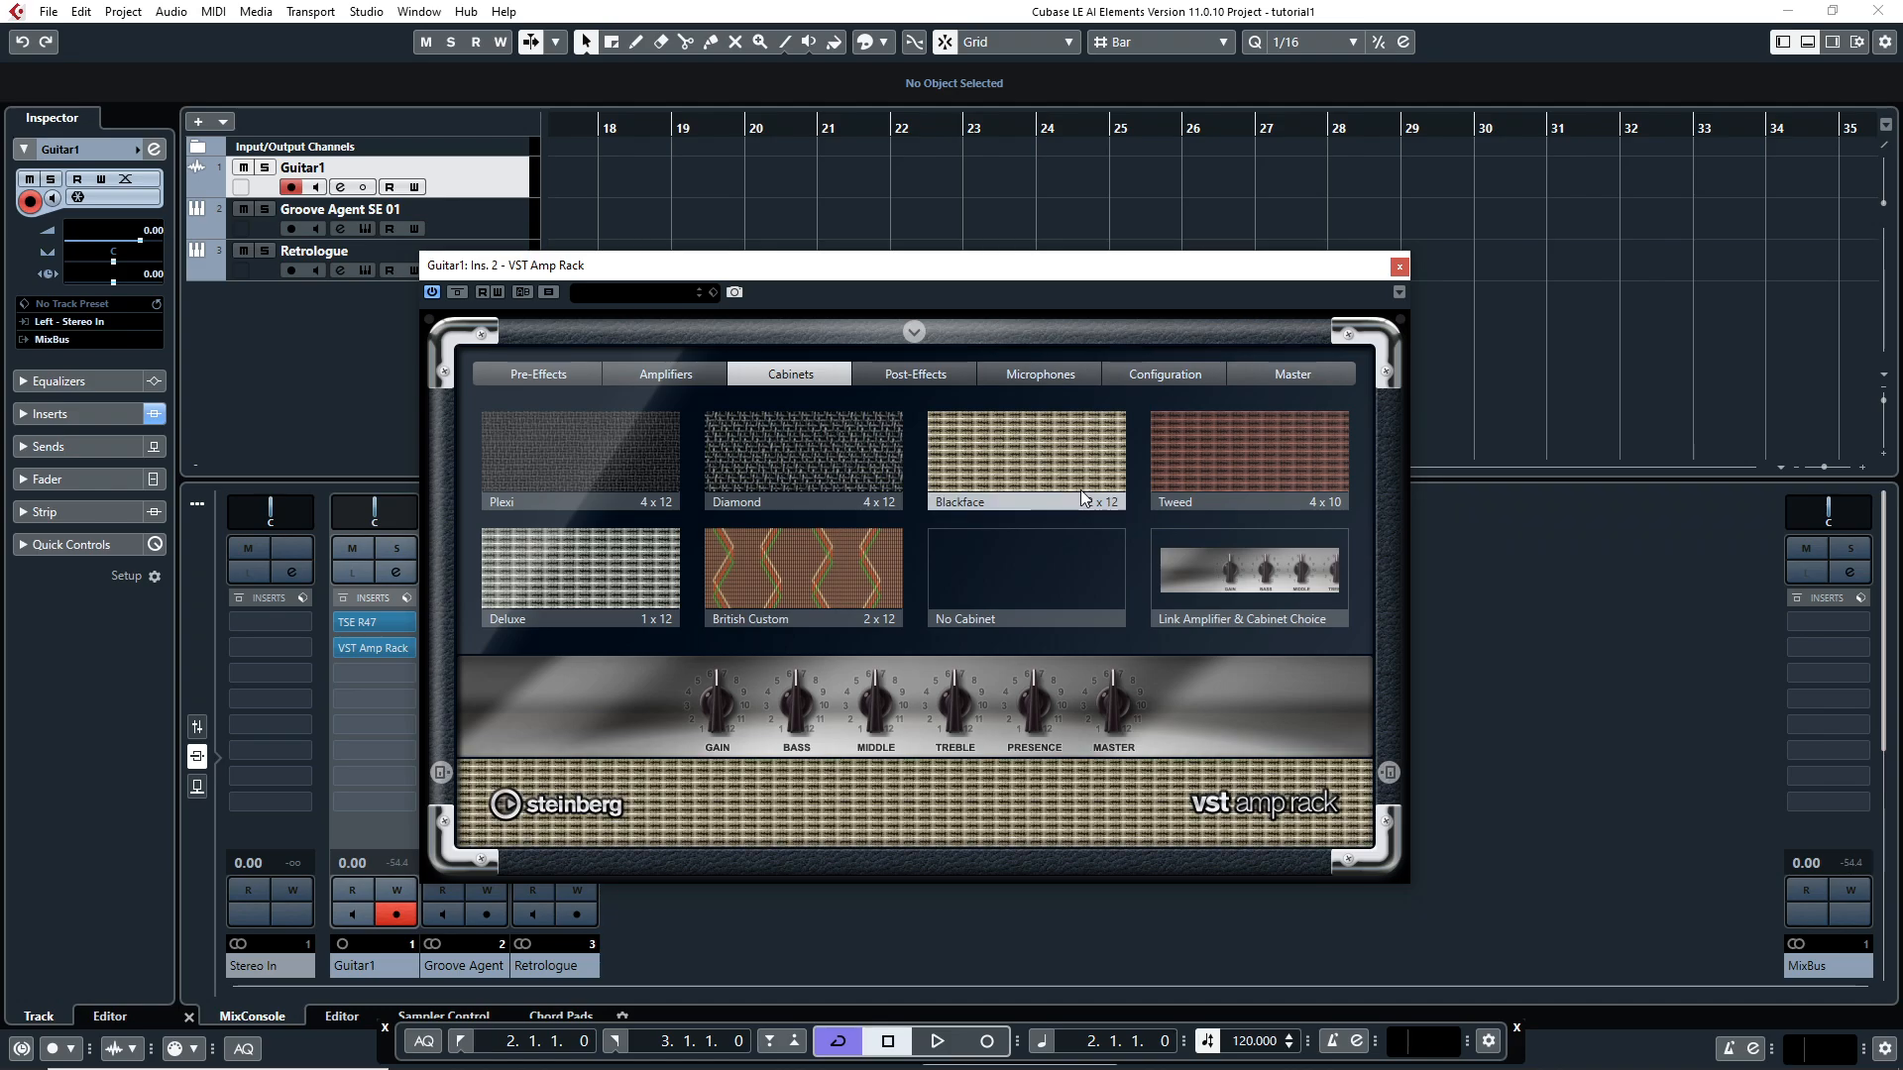
{"action": "left_click", "coordinate": [1208, 491]}
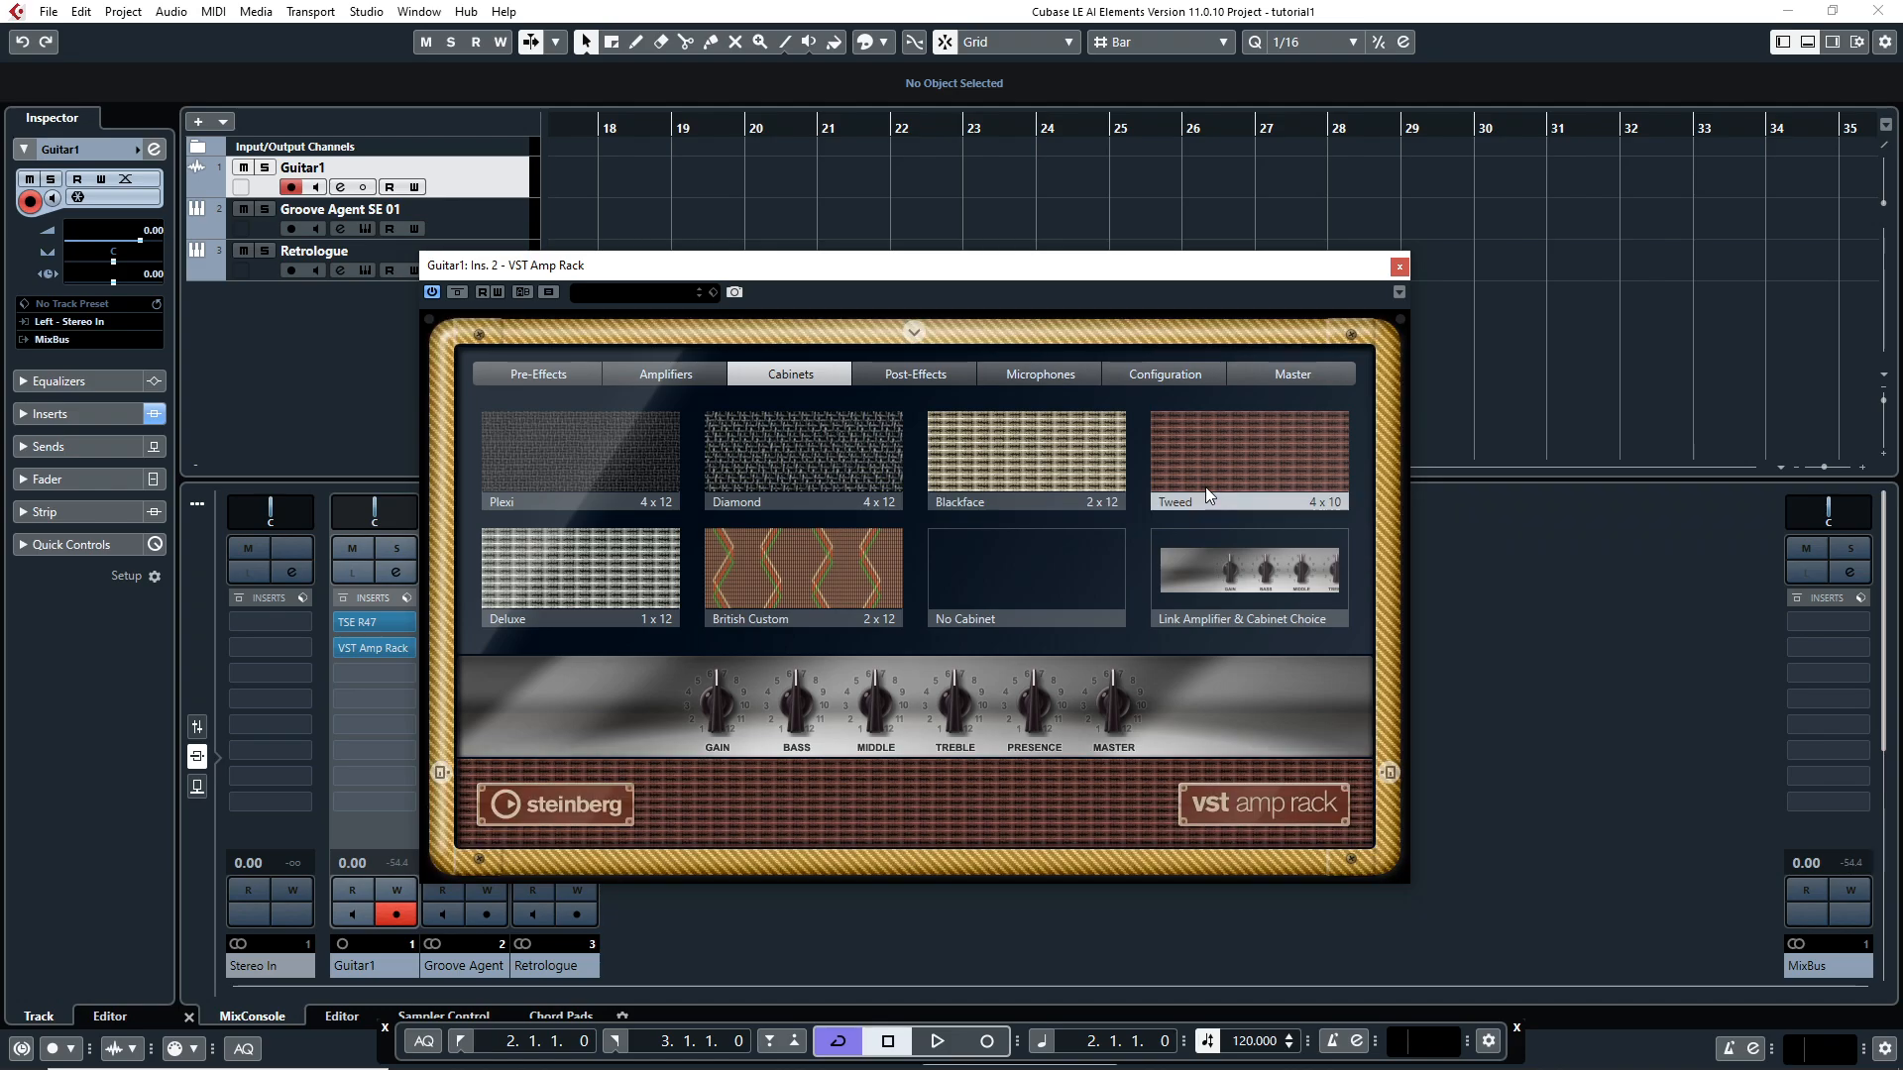
{"action": "left_click", "coordinate": [1210, 594]}
{"action": "left_click", "coordinate": [857, 602]}
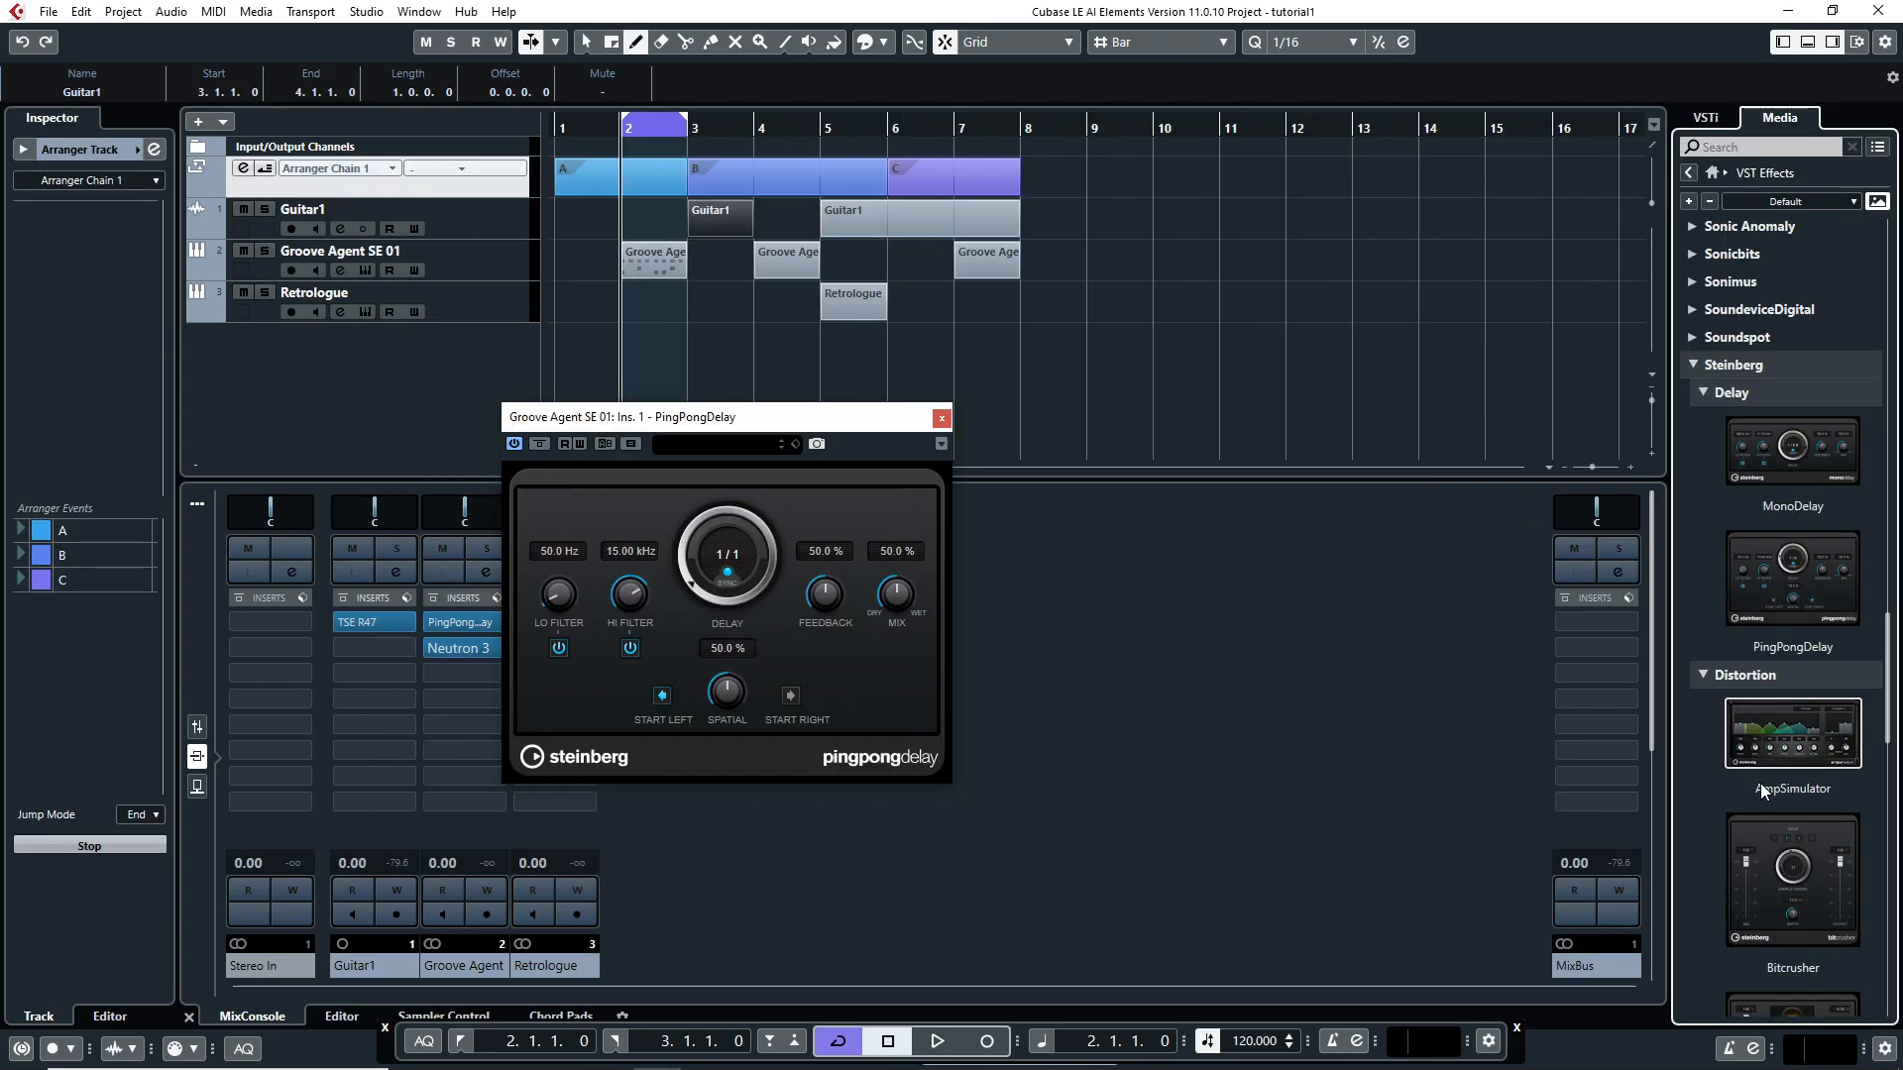
Load a plug-in from the Mastering category of the Steinberg VST effects and open the Ozone 9 insert on the MixBus
{"action": "scroll", "coordinate": [1761, 783], "scroll_direction": "down", "scroll_amount": 3}
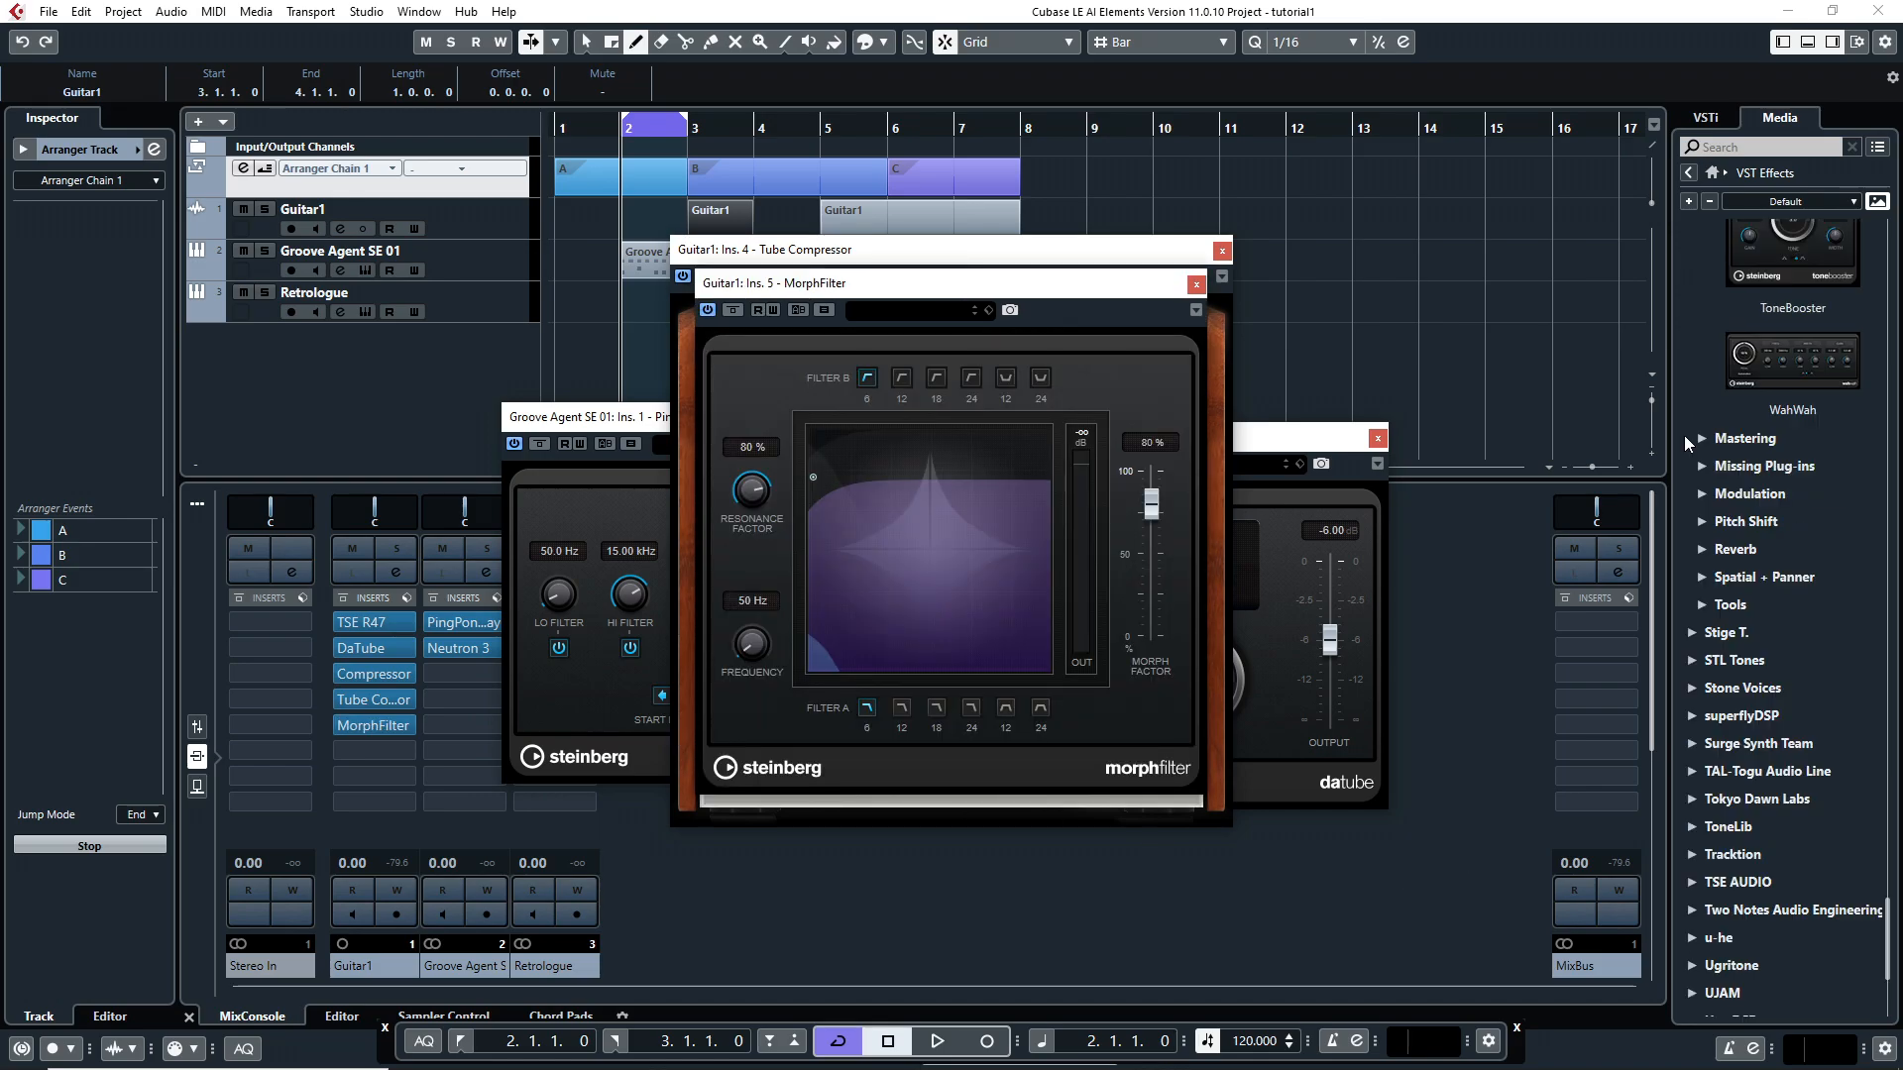
{"action": "left_click", "coordinate": [1697, 437]}
{"action": "double_click", "coordinate": [1793, 478]}
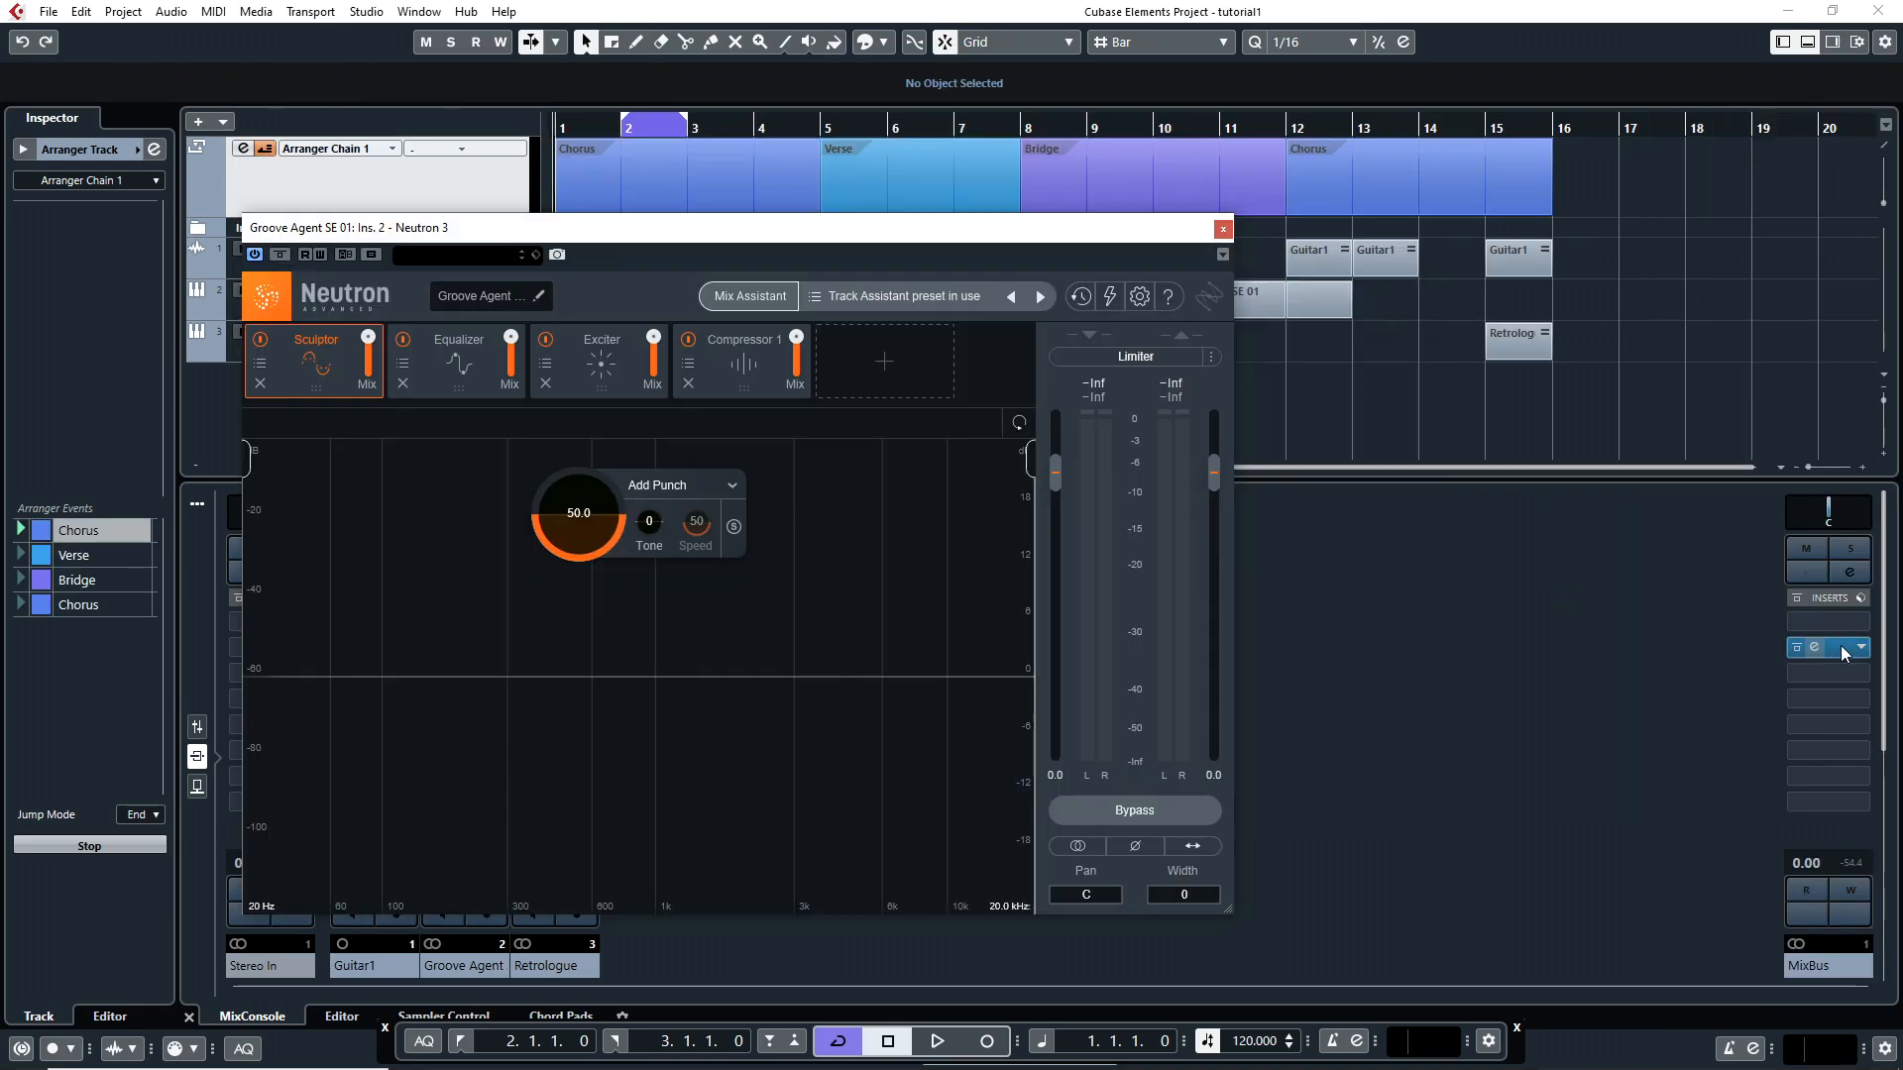
{"action": "left_click", "coordinate": [1815, 649]}
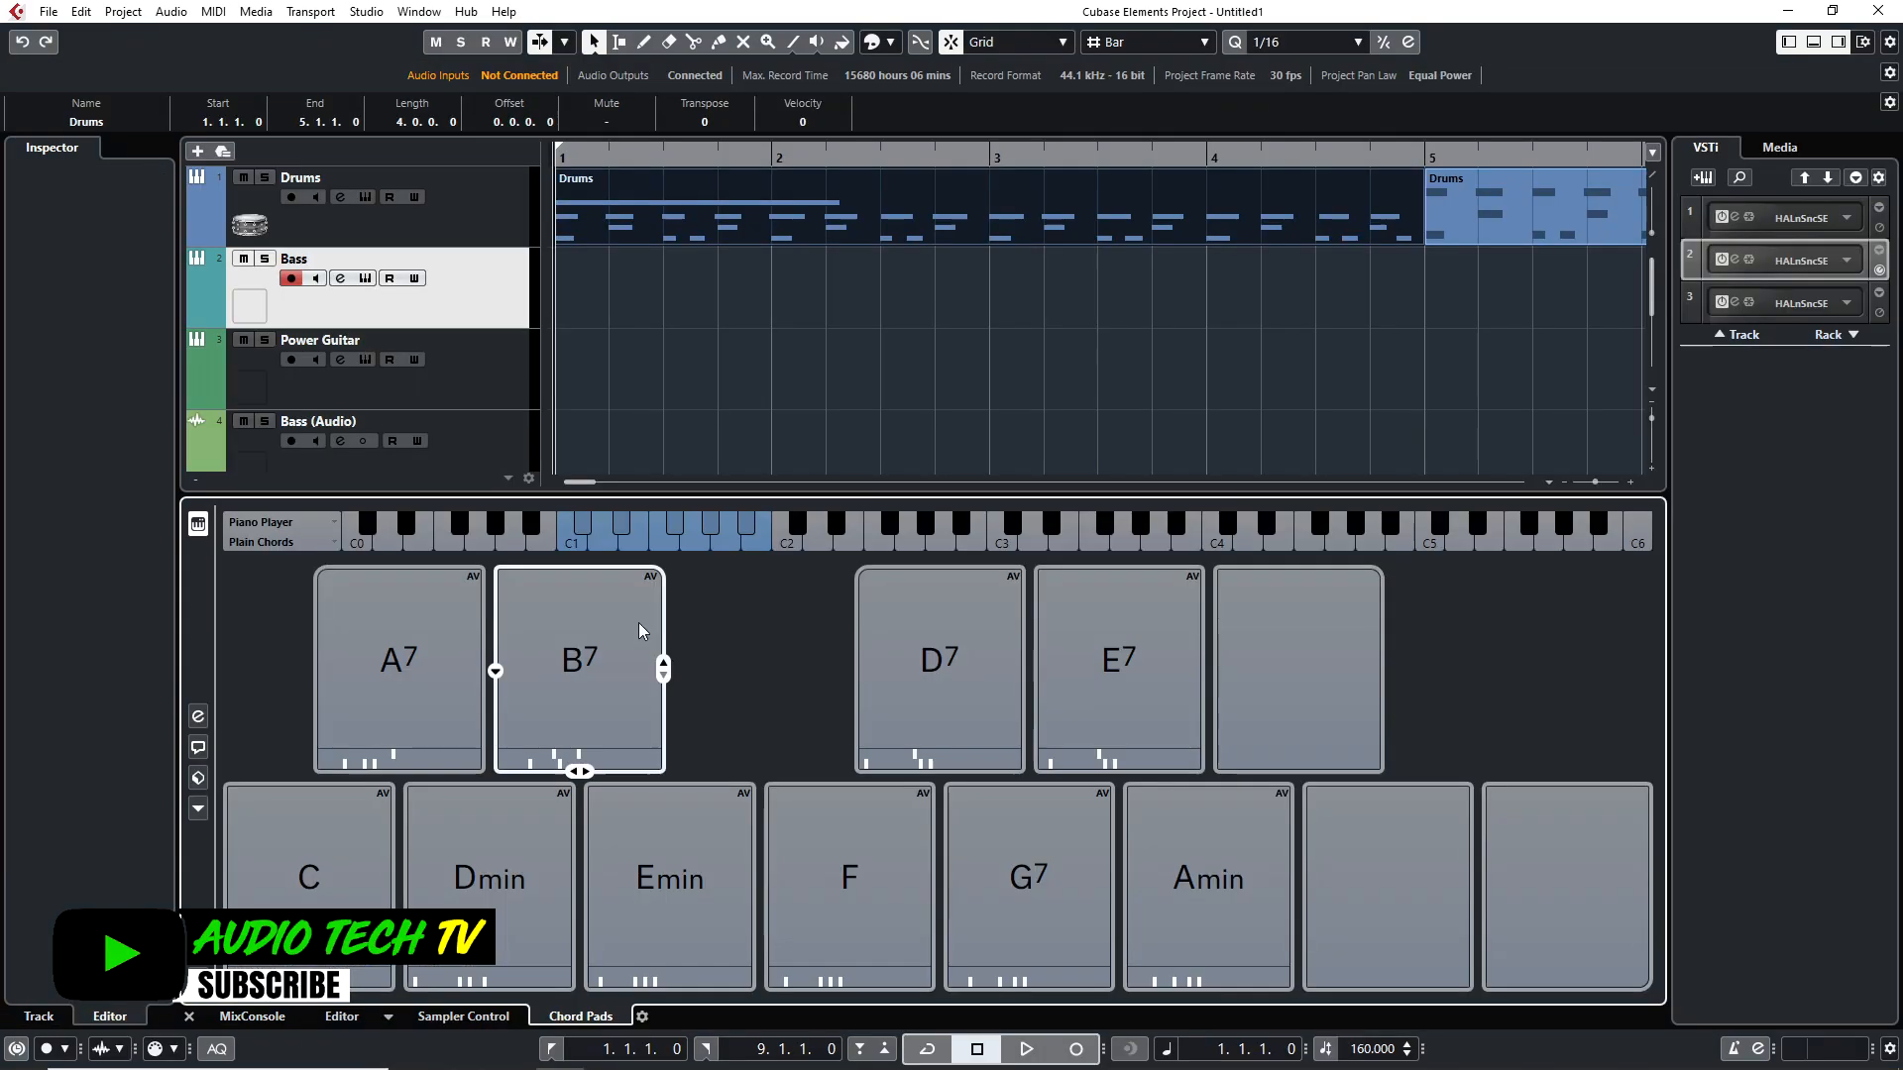
Audition the B7, A7, D7, E7, Amin, G7 and F chord pads on the Bass track
{"action": "left_click", "coordinate": [638, 625]}
{"action": "left_click", "coordinate": [365, 647]}
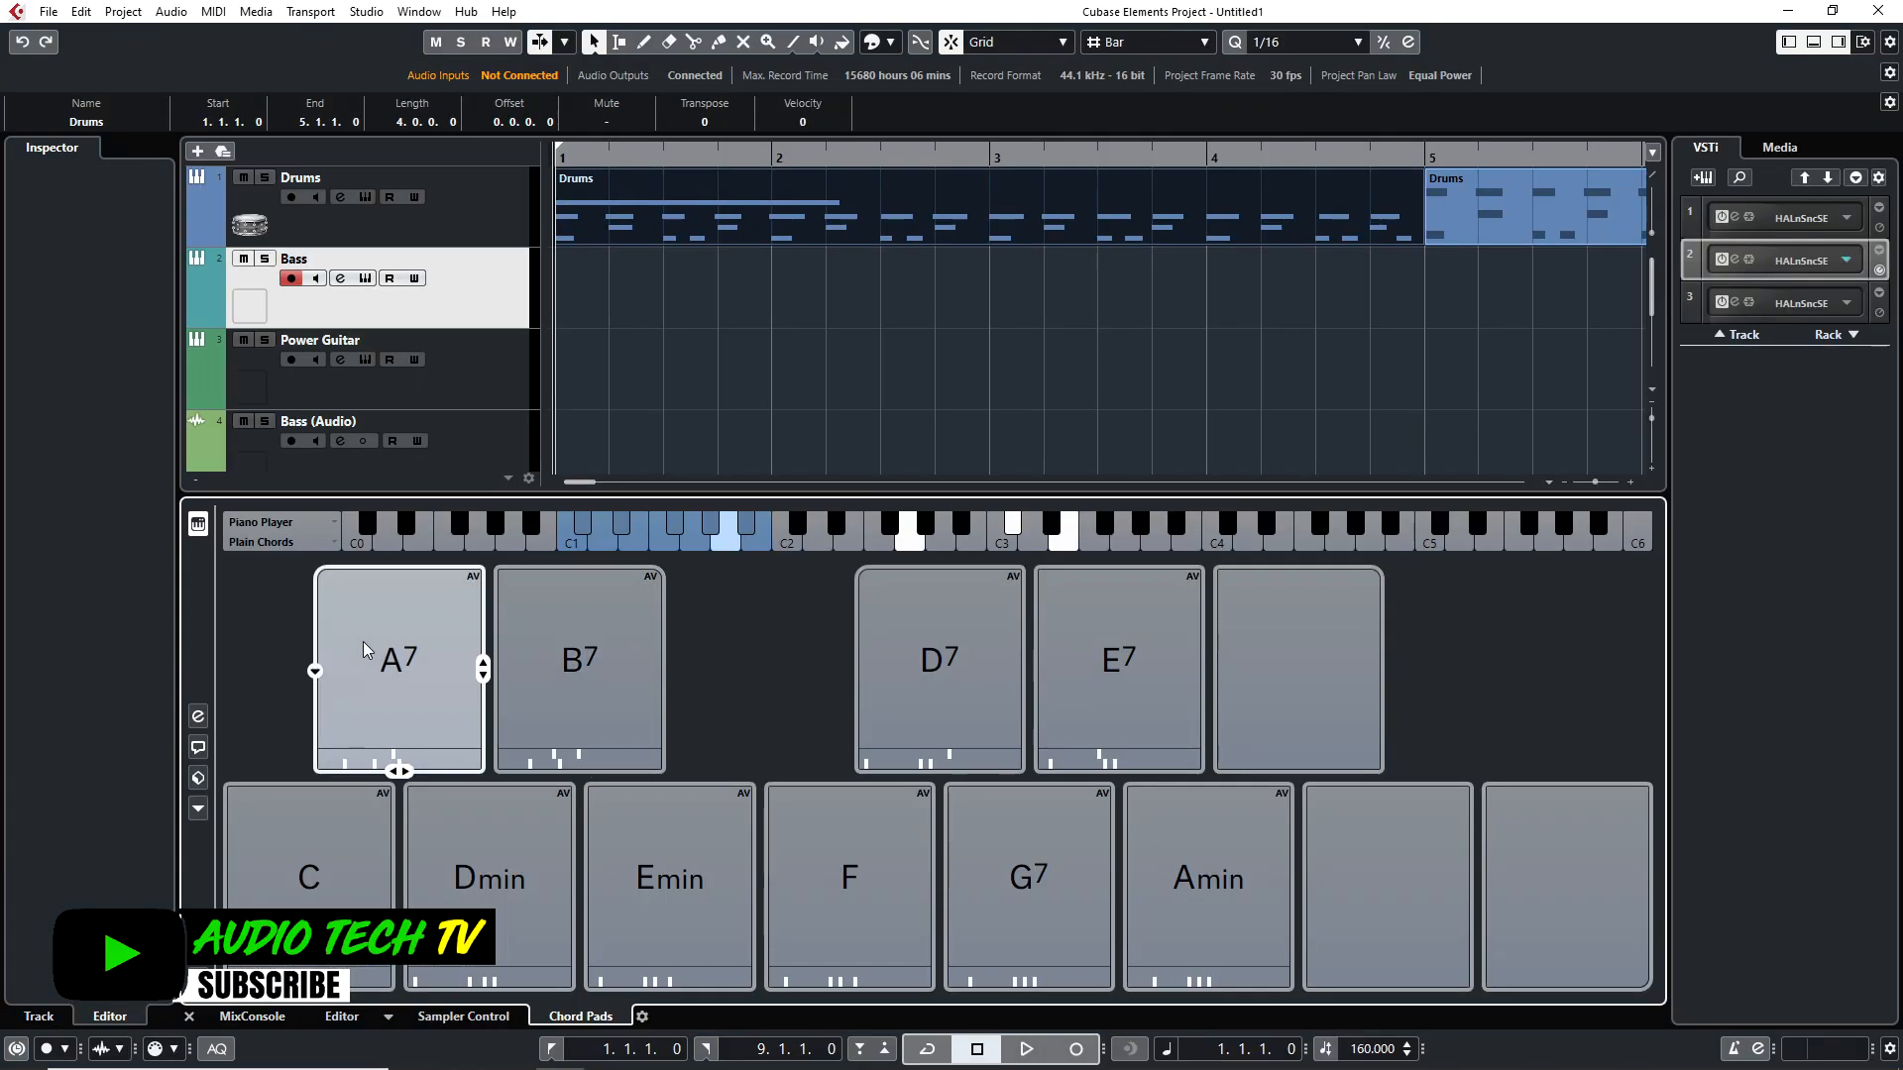
{"action": "left_click", "coordinate": [947, 649]}
{"action": "left_click", "coordinate": [1149, 662]}
{"action": "left_click", "coordinate": [1169, 898]}
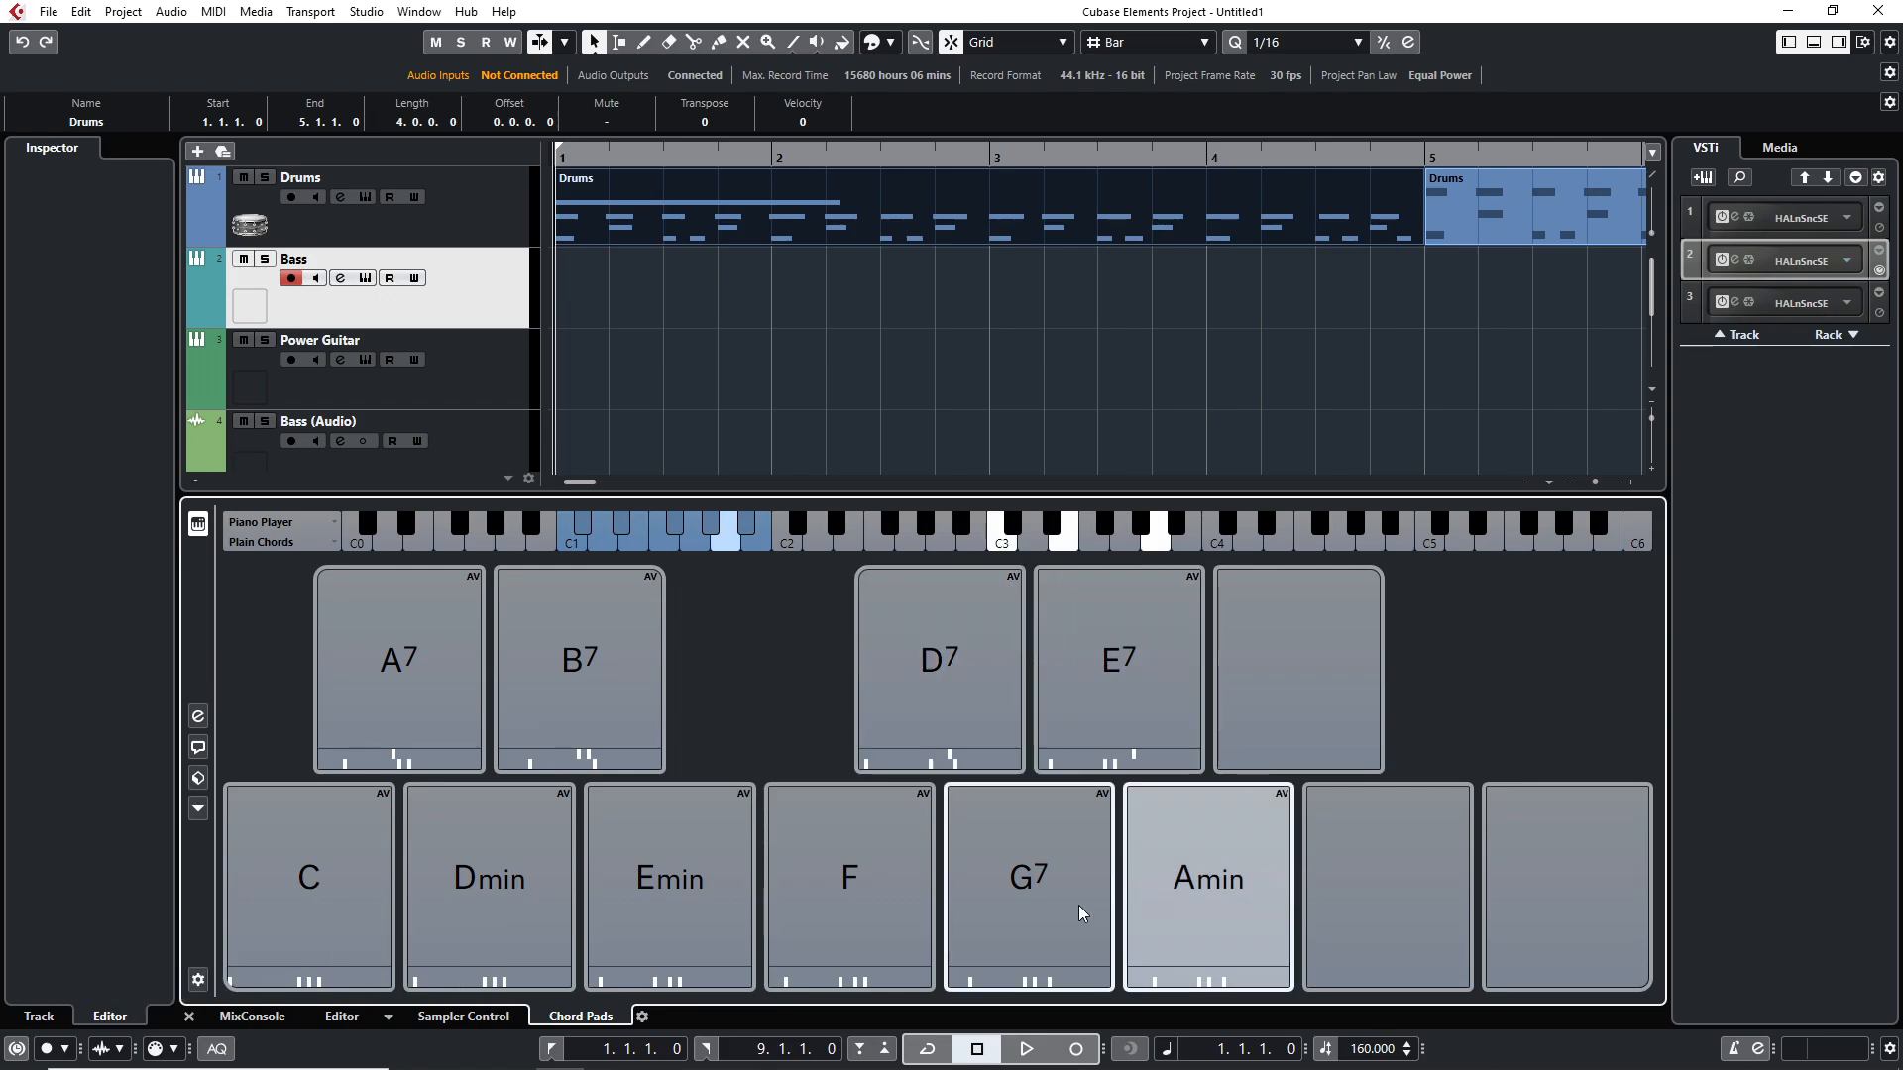
{"action": "left_click", "coordinate": [1021, 909]}
{"action": "left_click", "coordinate": [823, 917]}
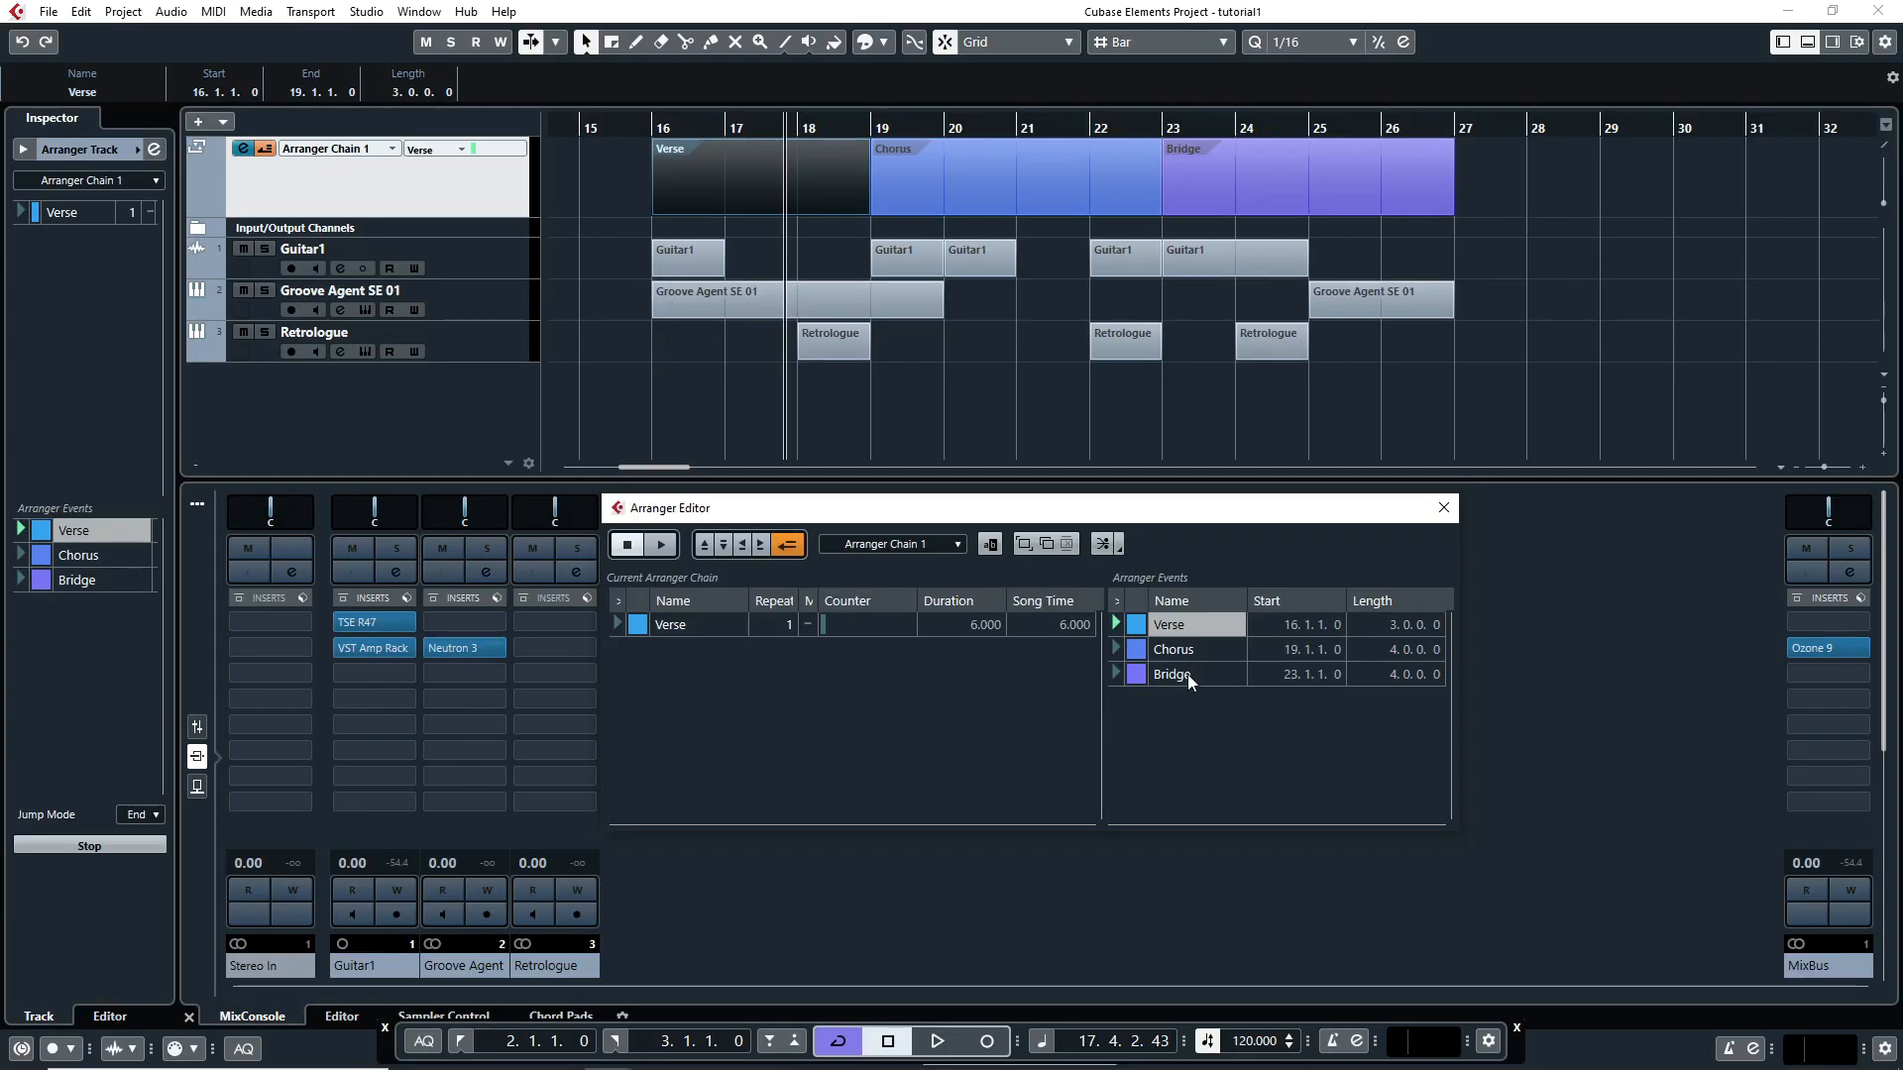
Append Bridge, Chorus, Verse, Chorus, Bridge and Chorus after the Verse in Arranger Chain 1
{"action": "double_click", "coordinate": [1188, 674]}
{"action": "double_click", "coordinate": [1184, 649]}
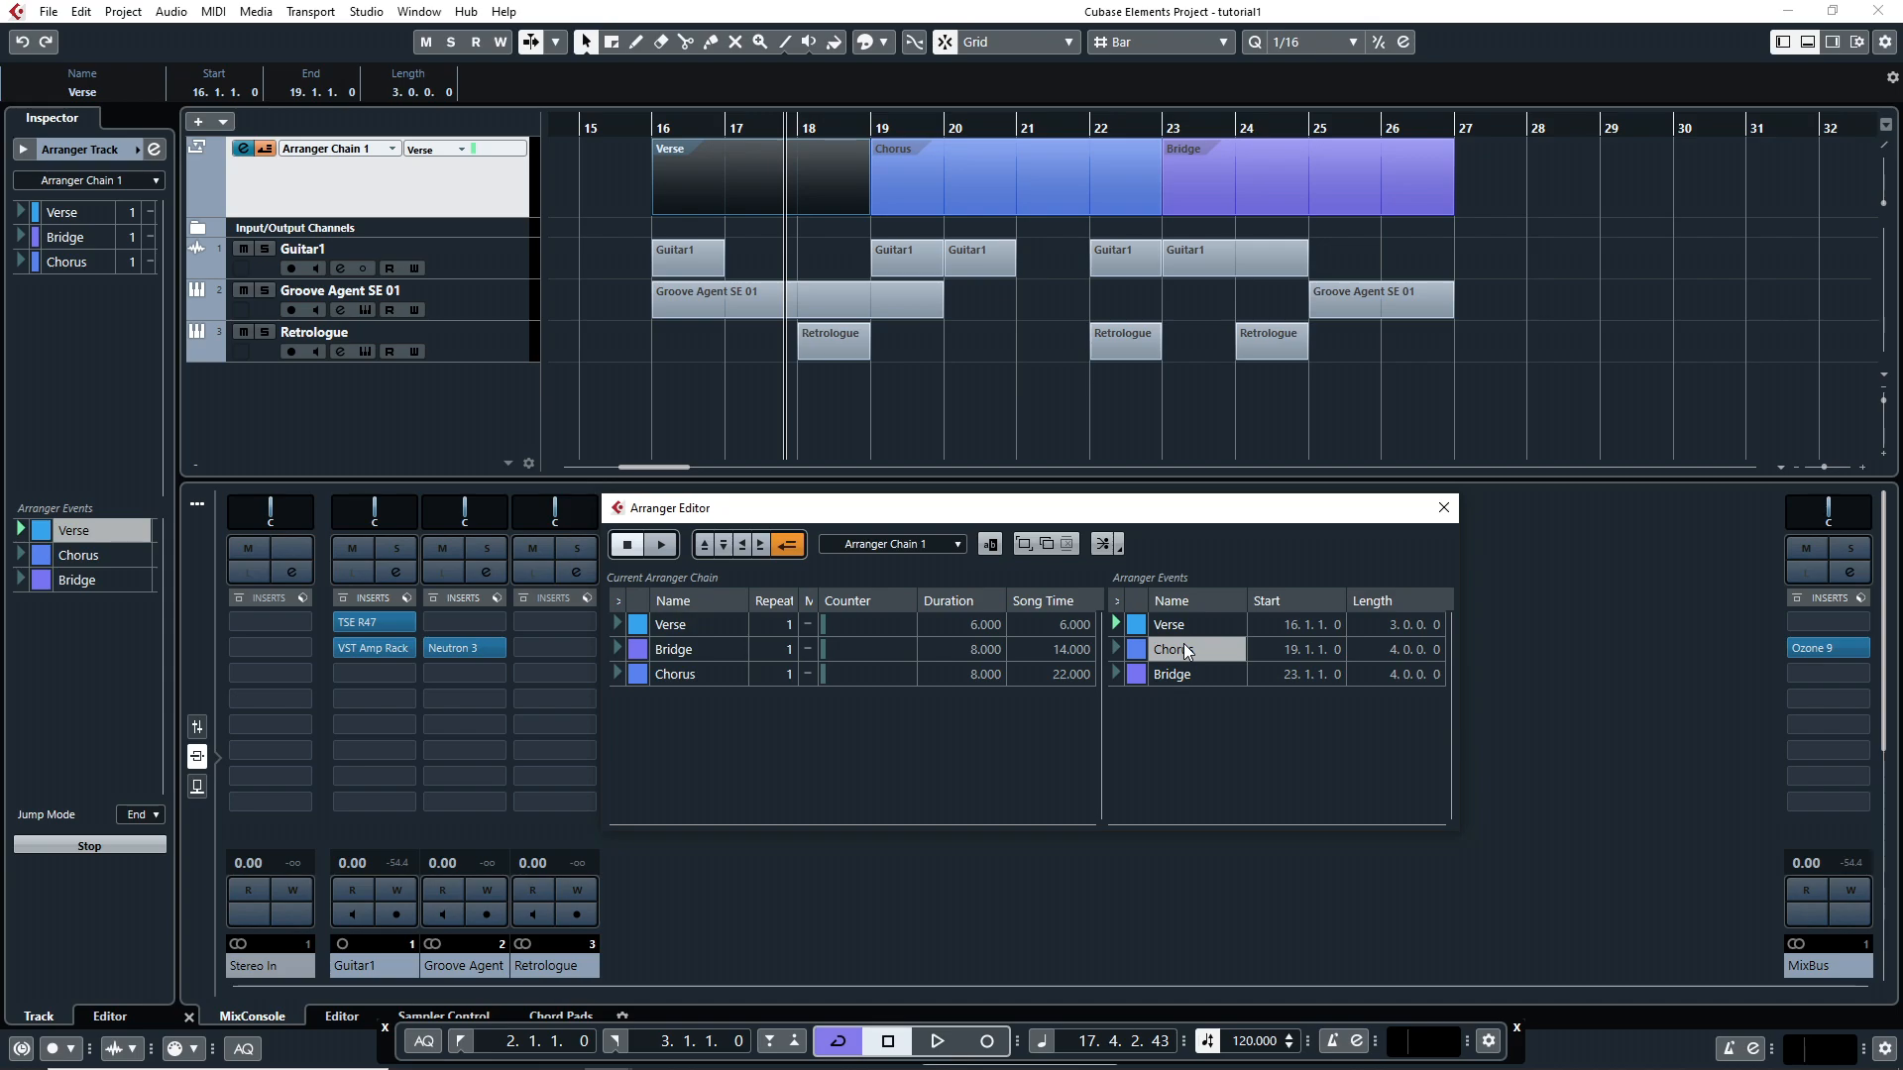
{"action": "double_click", "coordinate": [1186, 627]}
{"action": "double_click", "coordinate": [1181, 652]}
{"action": "double_click", "coordinate": [1183, 674]}
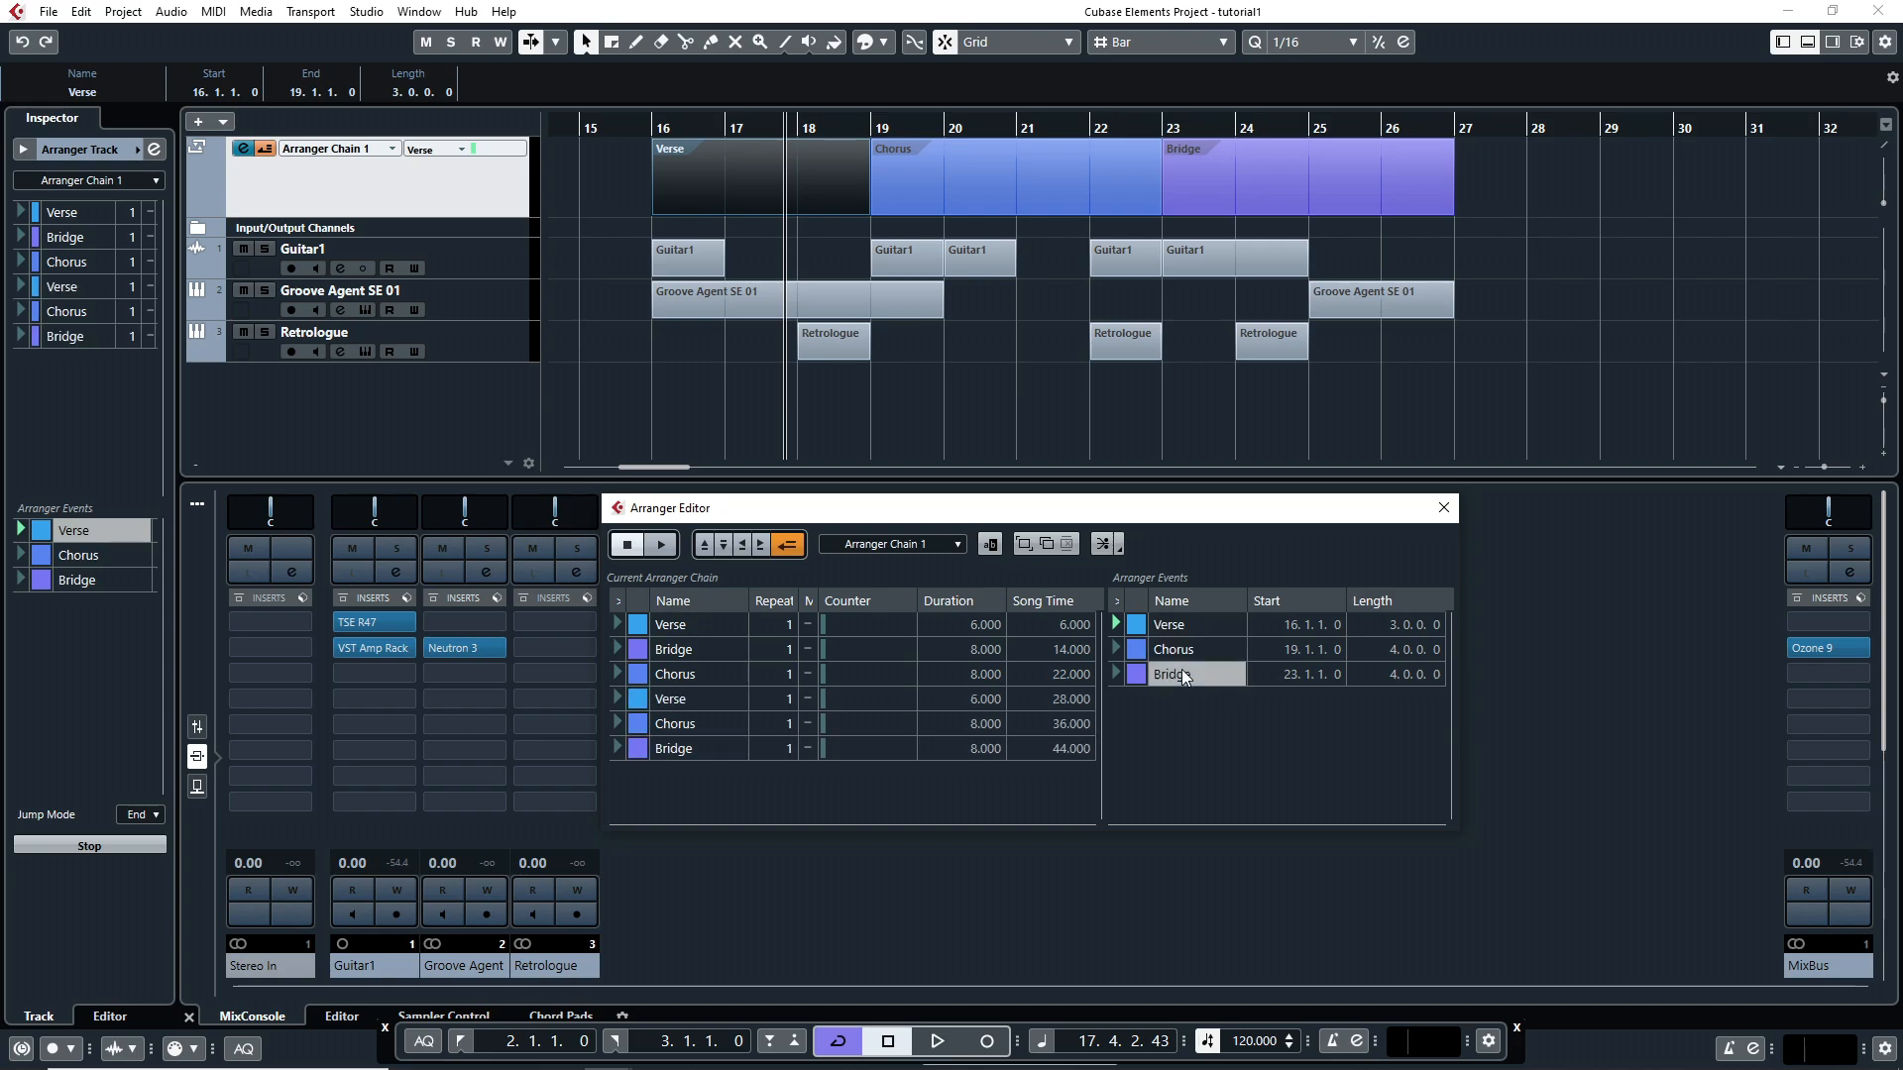
{"action": "double_click", "coordinate": [1182, 651]}
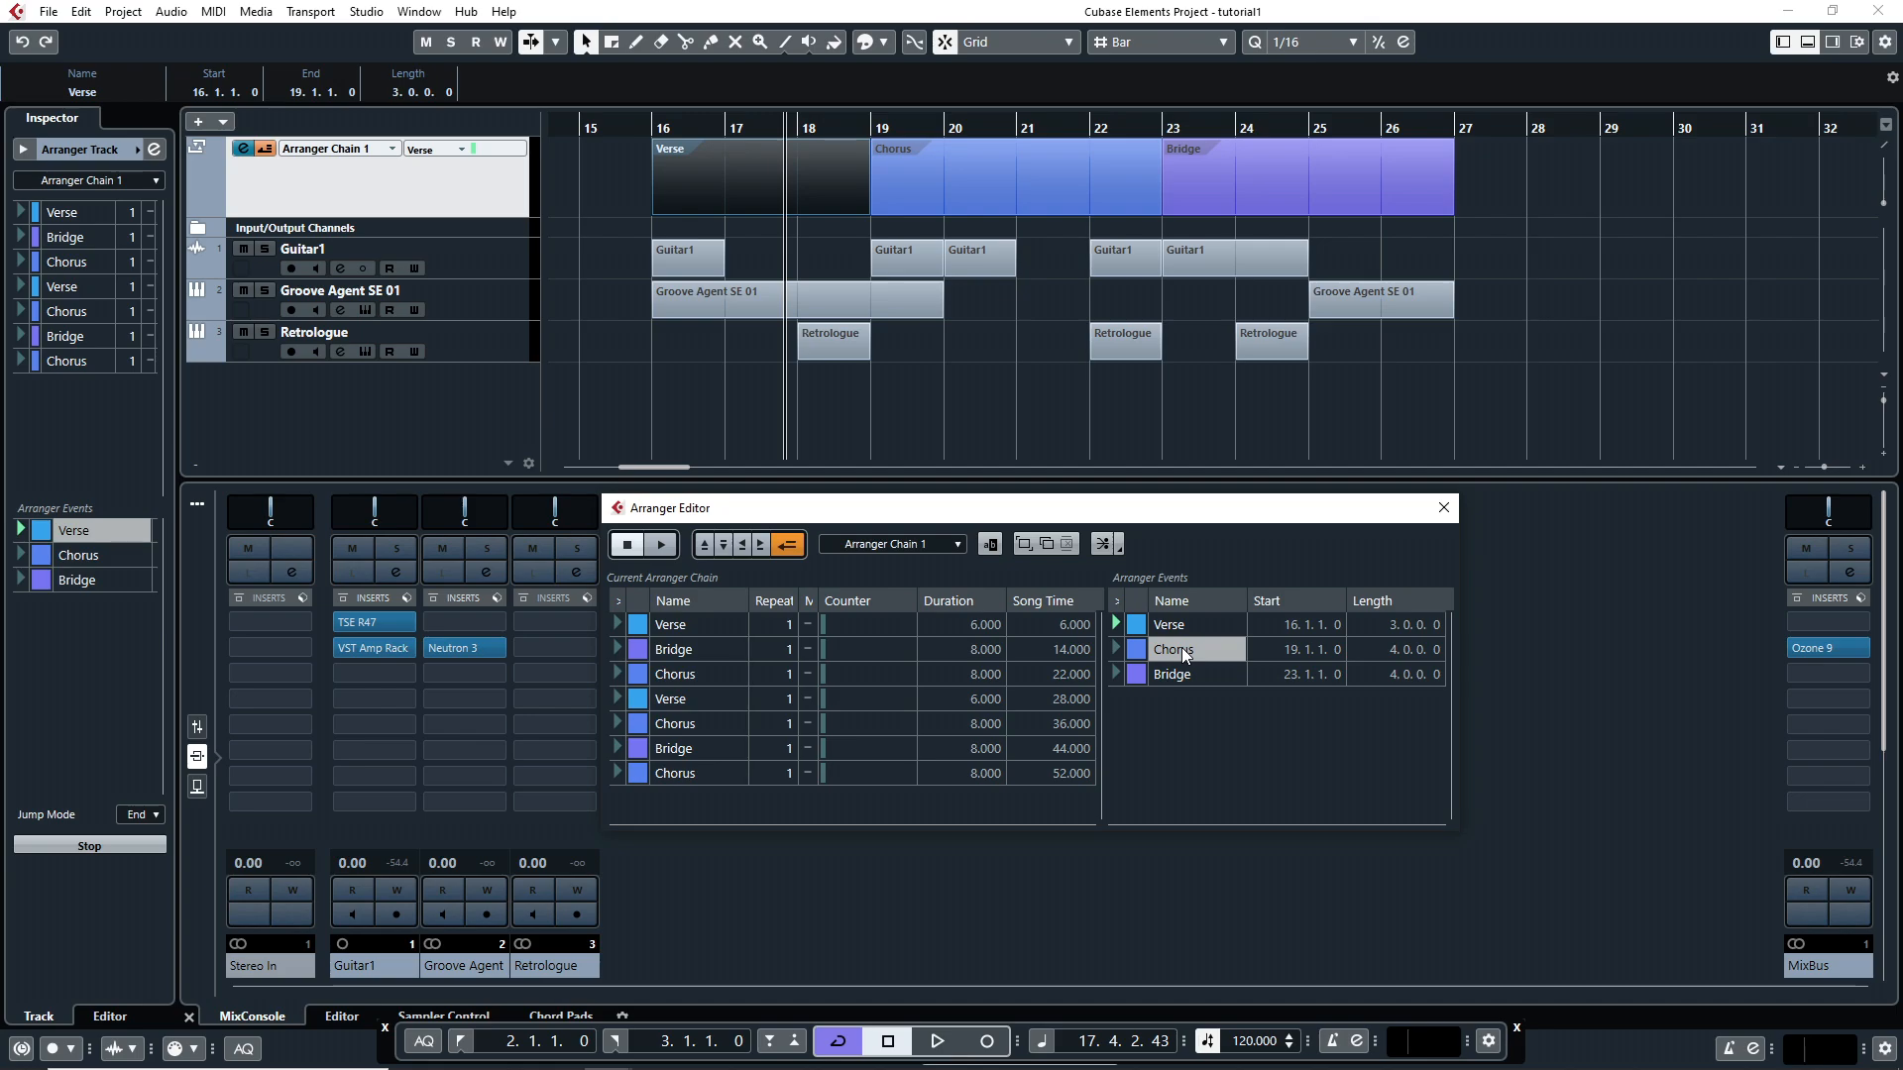
Flatten Arranger Chain 1 into the current project, keeping the arranger track, and close the Arranger Editor
{"action": "left_click", "coordinate": [1121, 543]}
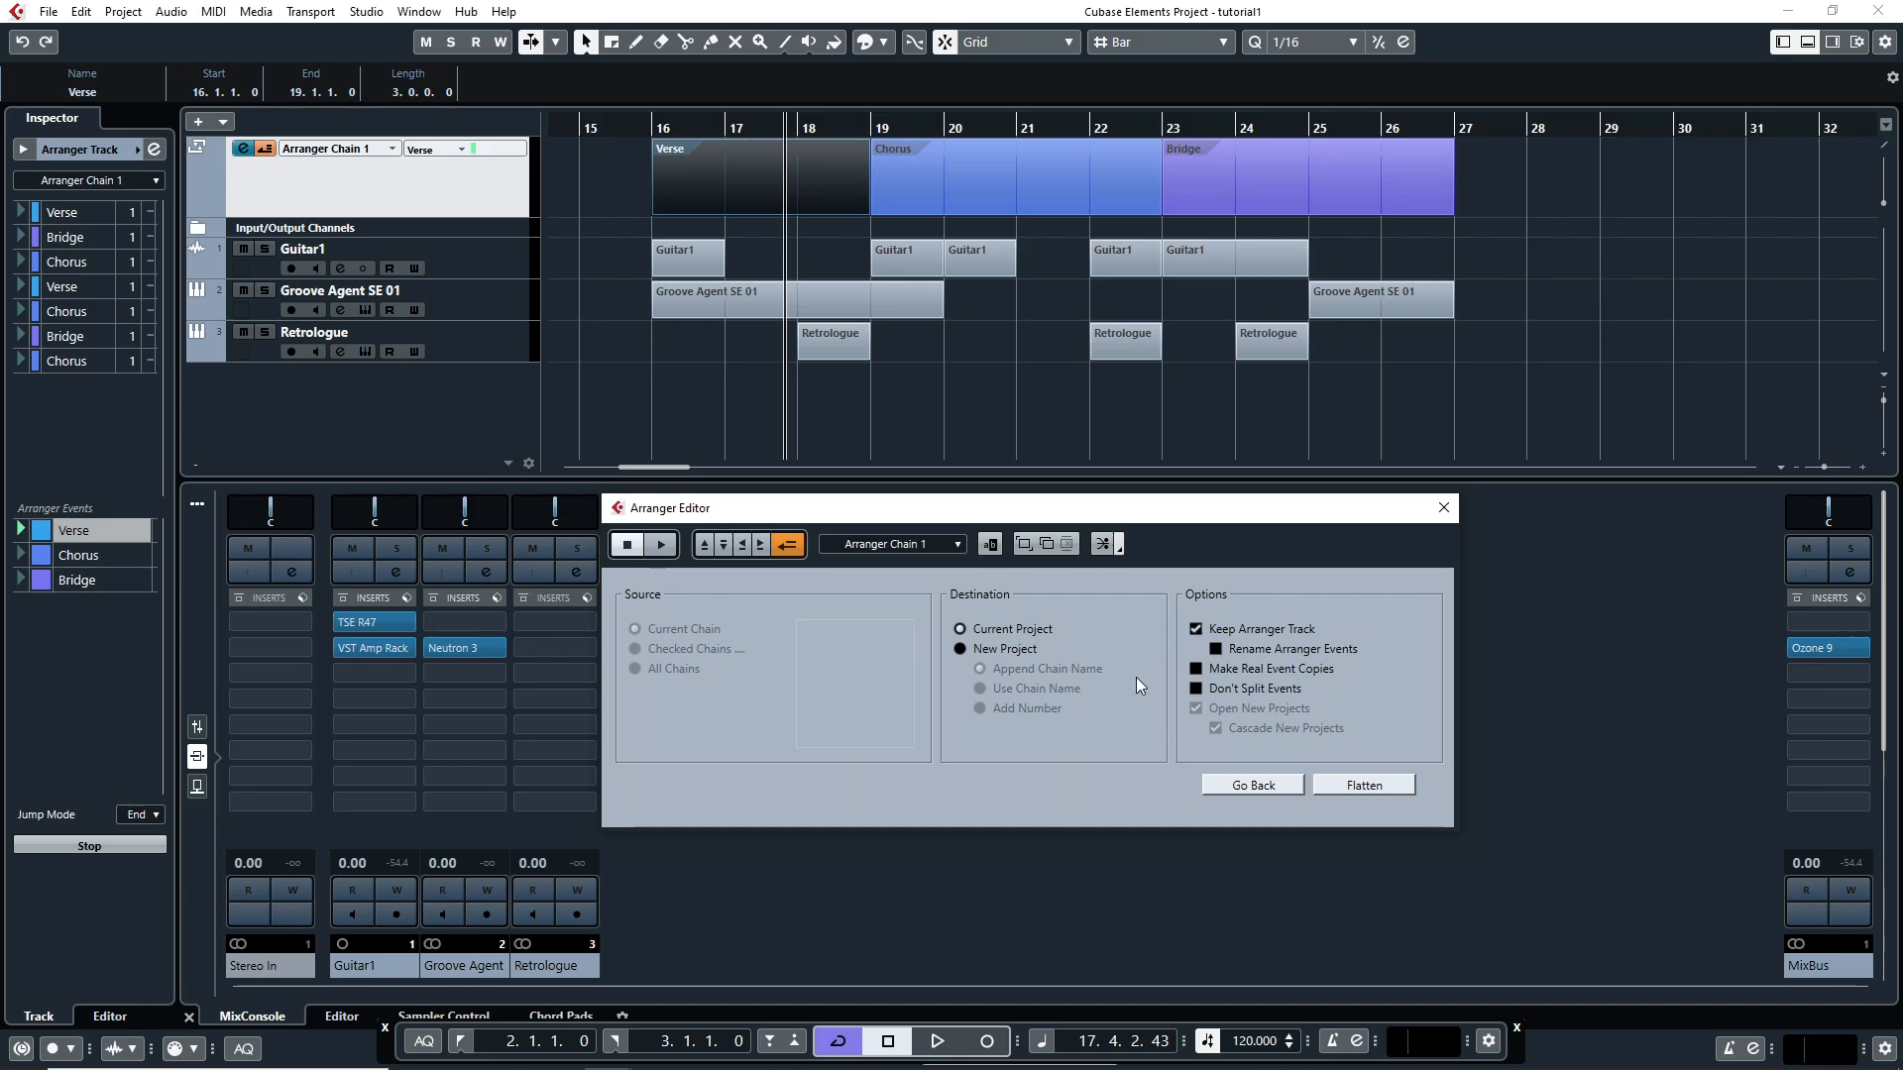
{"action": "left_click", "coordinate": [1443, 507]}
{"action": "scroll", "coordinate": [1075, 347], "scroll_direction": "down", "scroll_amount": 4}
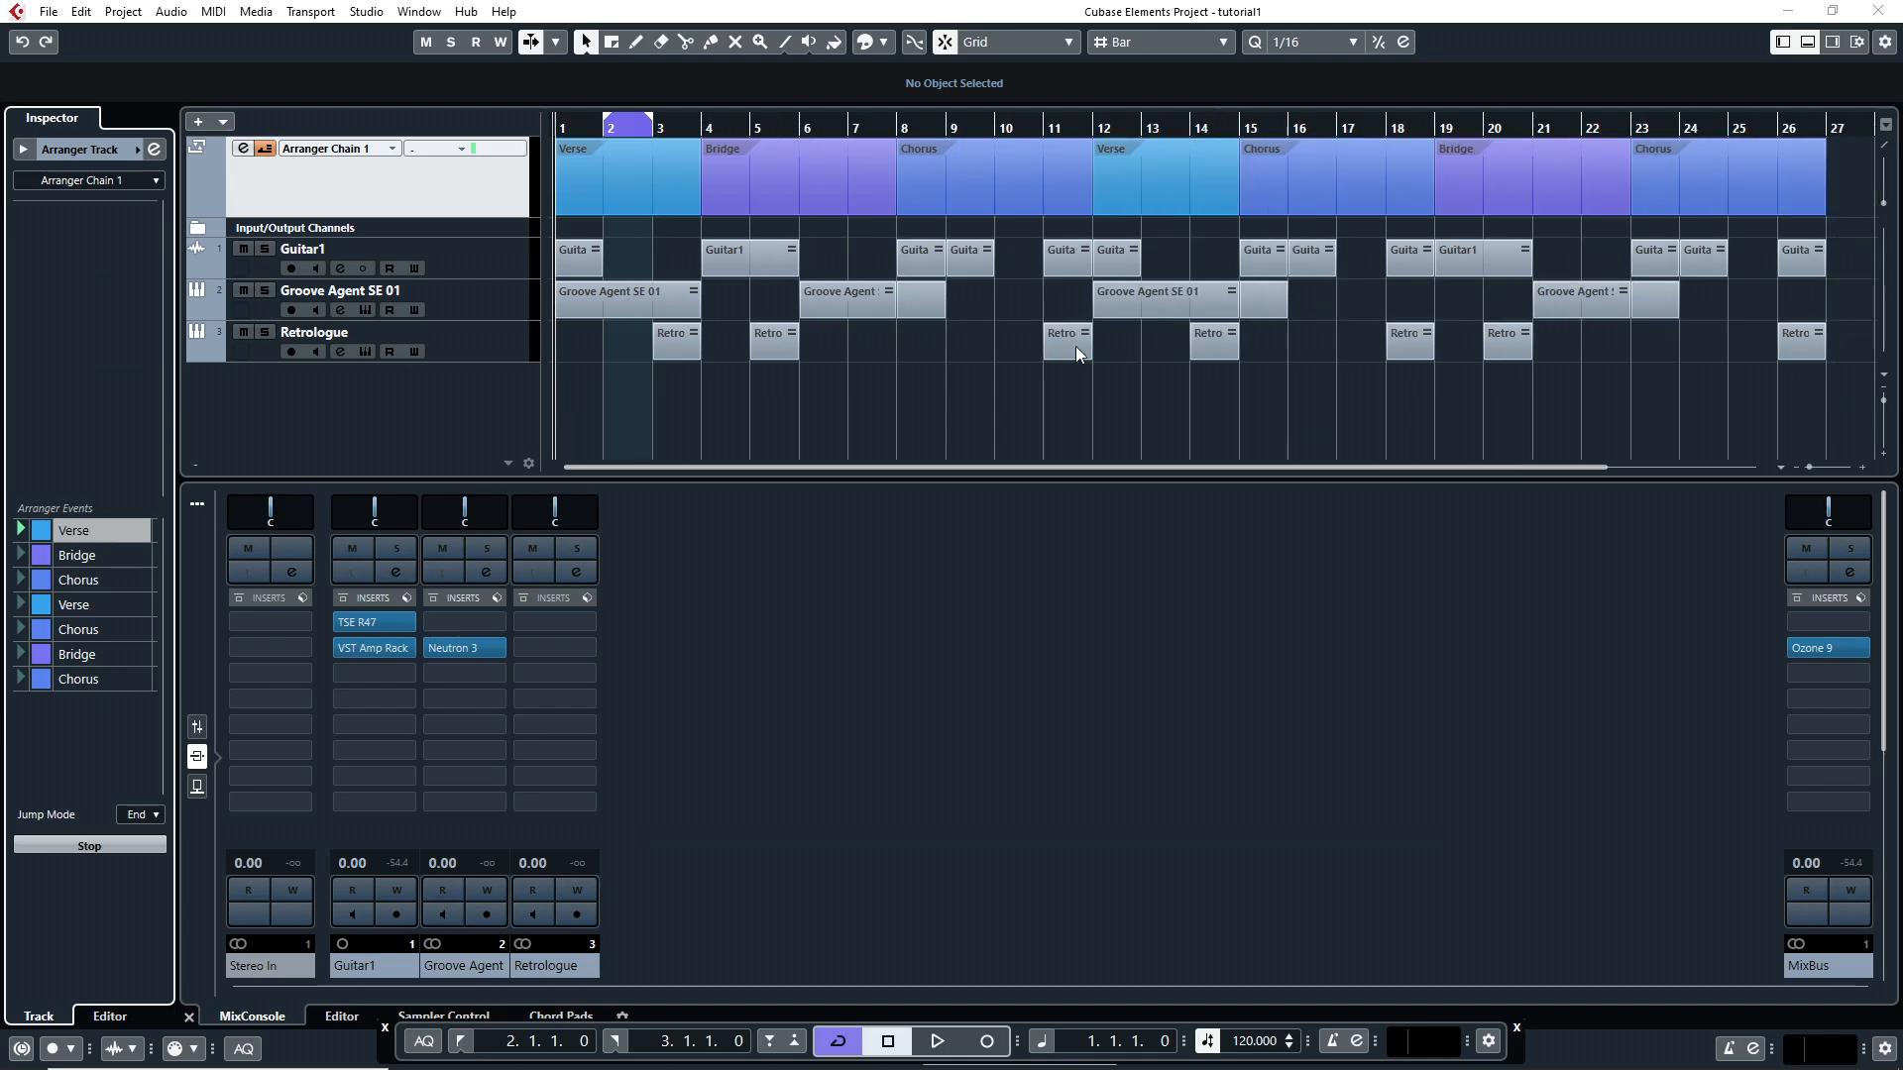